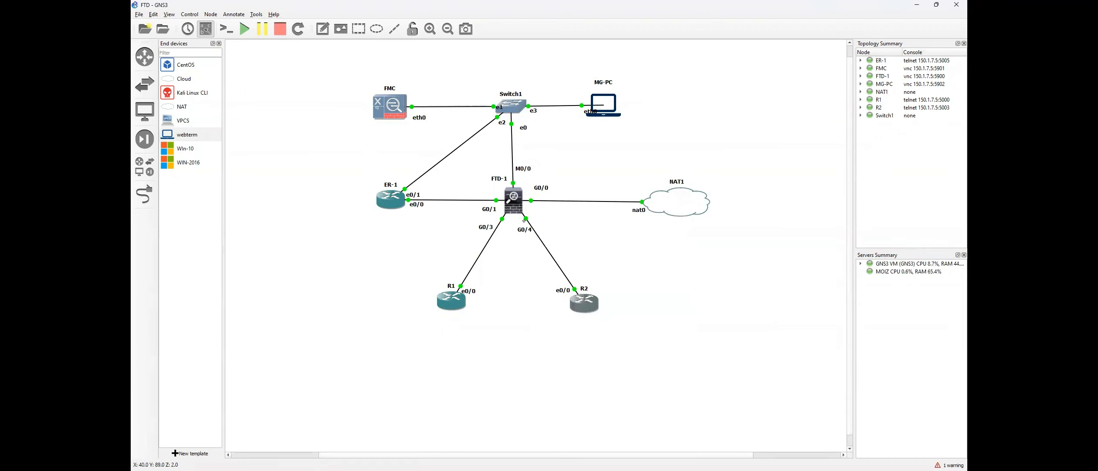
Check the interface summaries on R1 (20.1.1.1) and R2 with 'do sh ip int br'.
{"action": "key", "text": "alt+Tab"}
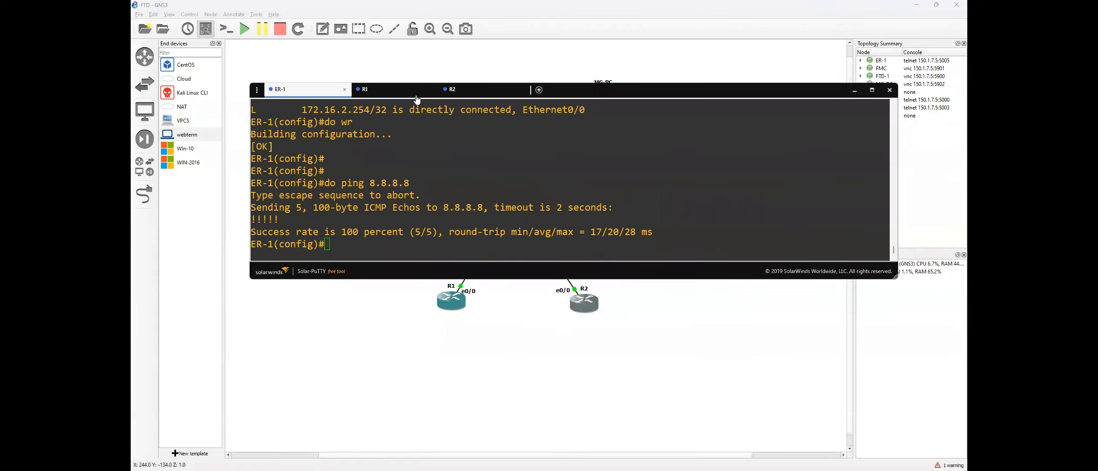
{"action": "left_click", "coordinate": [392, 89]}
{"action": "type", "text": "do sh "}
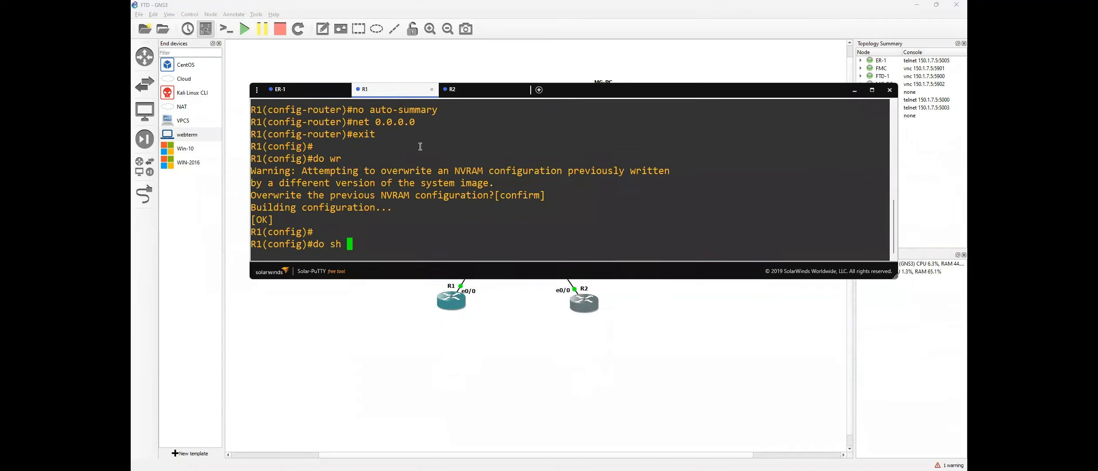
{"action": "type", "text": "ip int br"}
{"action": "key", "text": "Return"}
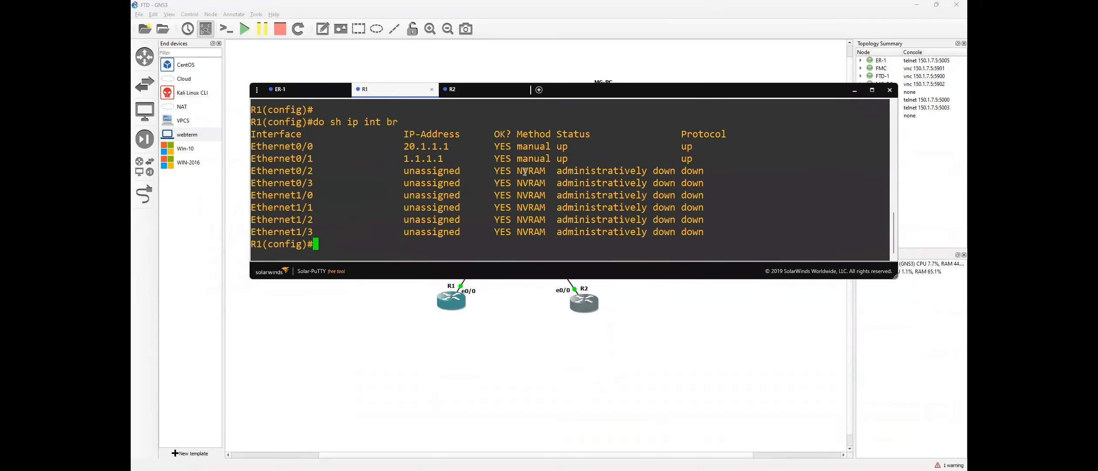
{"action": "left_click_drag", "start_coordinate": [401, 147], "coordinate": [449, 147]}
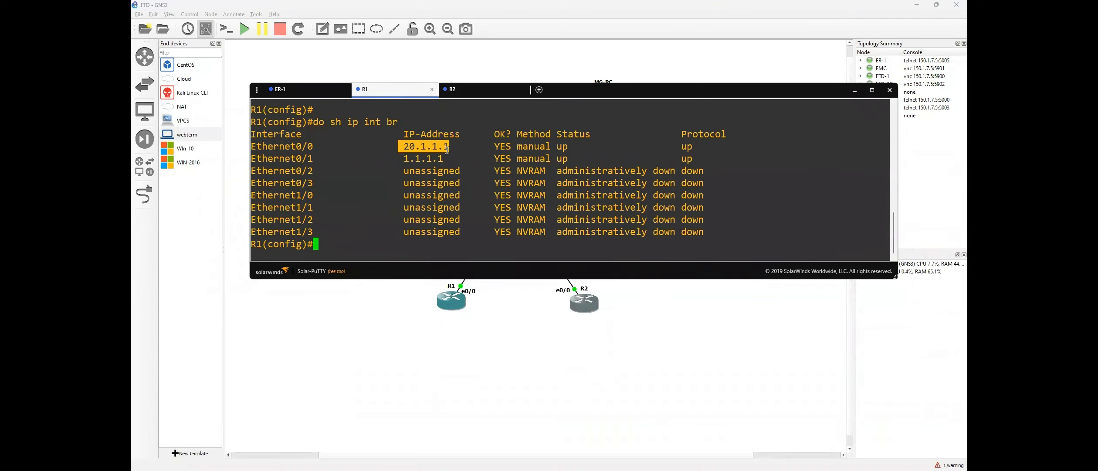
{"action": "left_click", "coordinate": [477, 95]}
{"action": "type", "text": "do sh ip int br"}
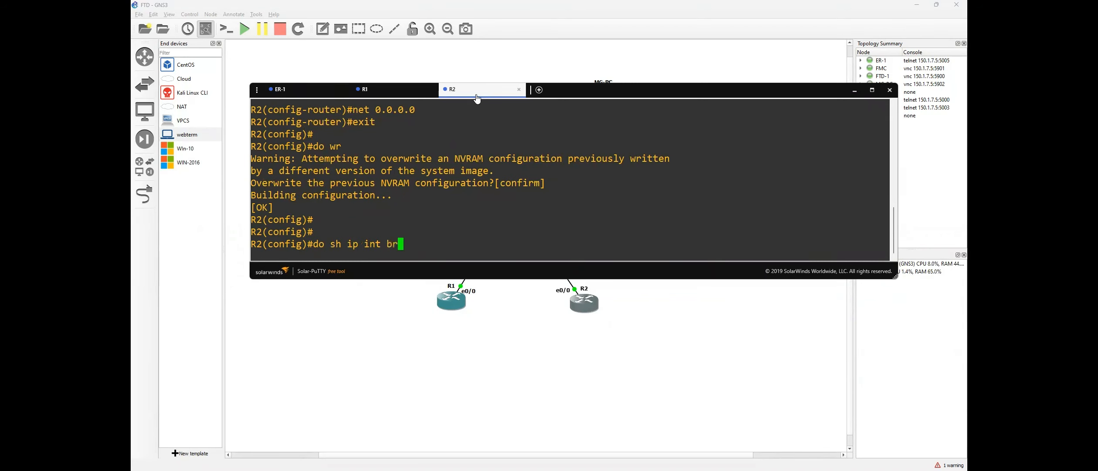
{"action": "key", "text": "Return"}
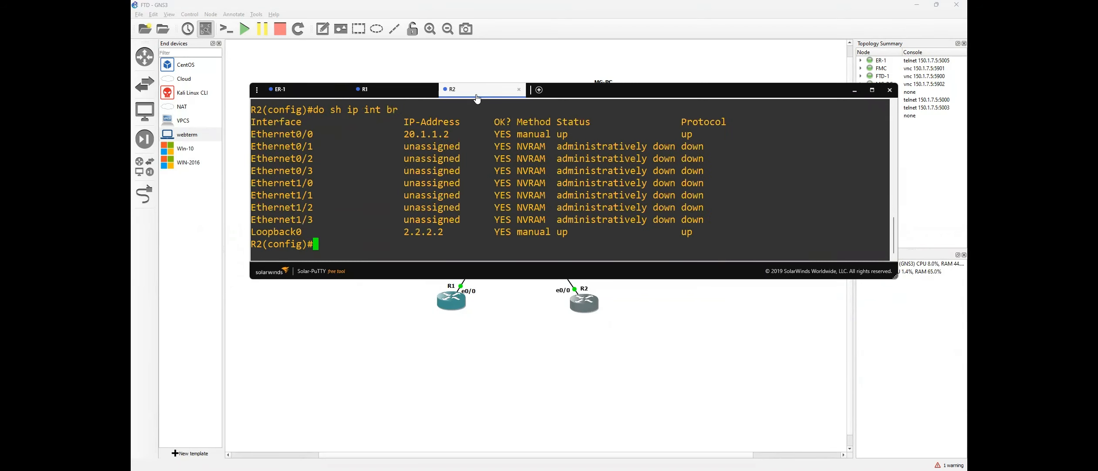
Ping R2's 20.1.1.2 from R1 with 'do ping 20.1.1.2', then minimize the consoles.
{"action": "left_click", "coordinate": [401, 93]}
{"action": "type", "text": "do ping 20.1.1.2"}
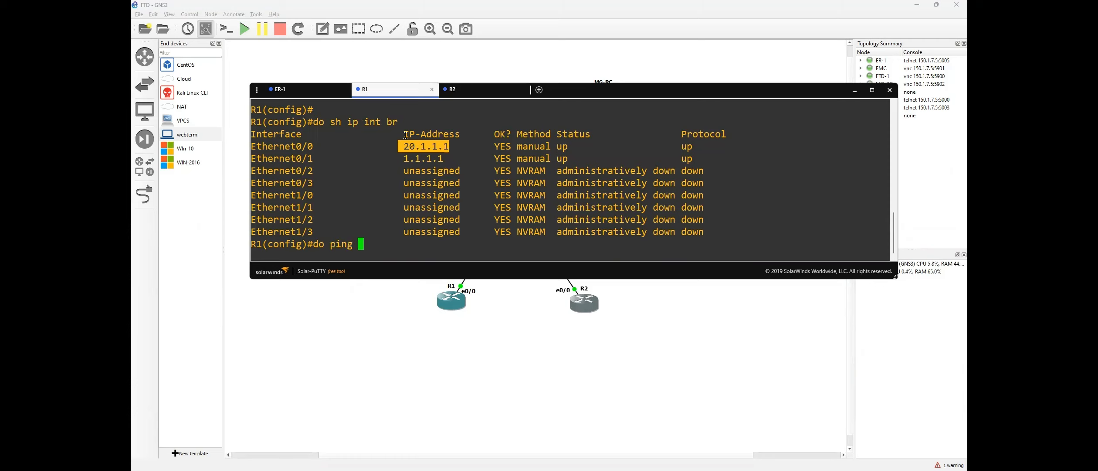
{"action": "key", "text": "Return"}
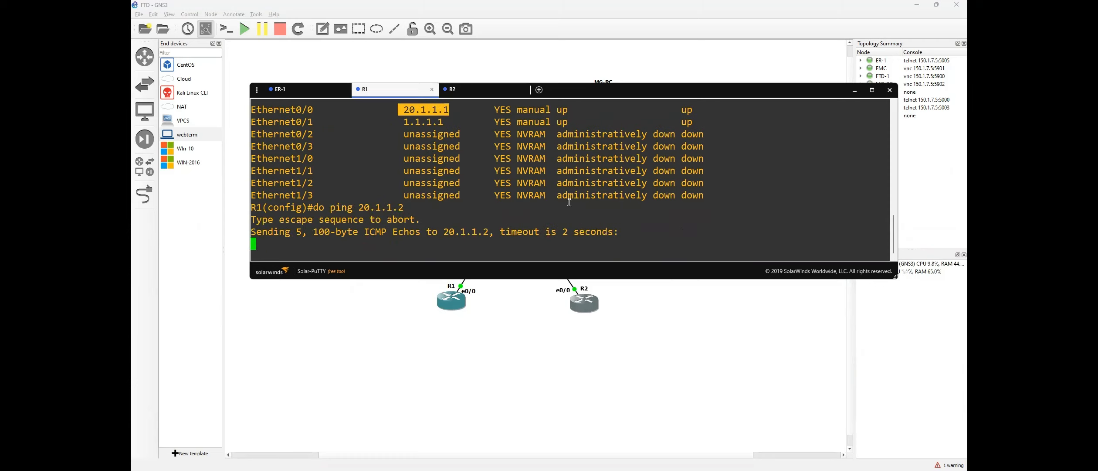
{"action": "left_click", "coordinate": [498, 379]}
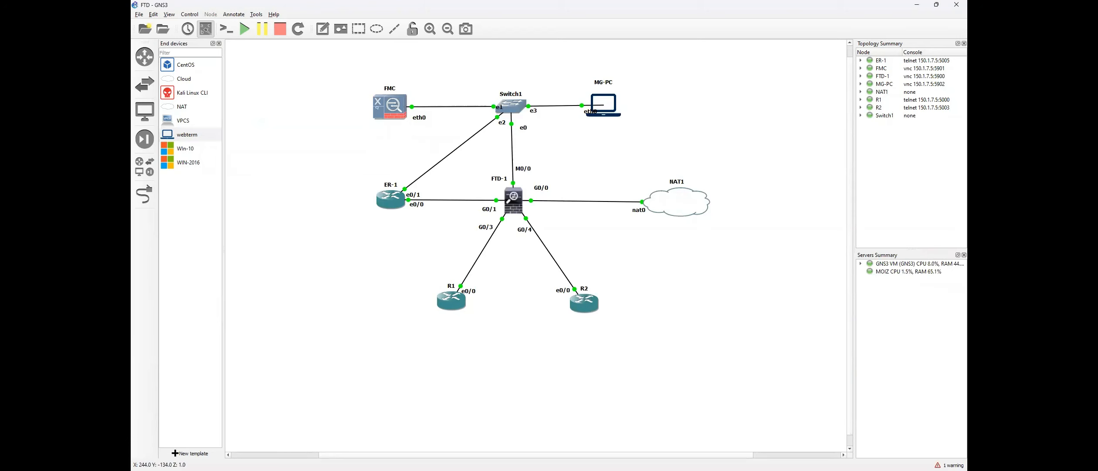
Handwrite 'switched' above the diagram and a zone label beside R1's G0/3 address.
{"action": "key", "text": "alt+Tab"}
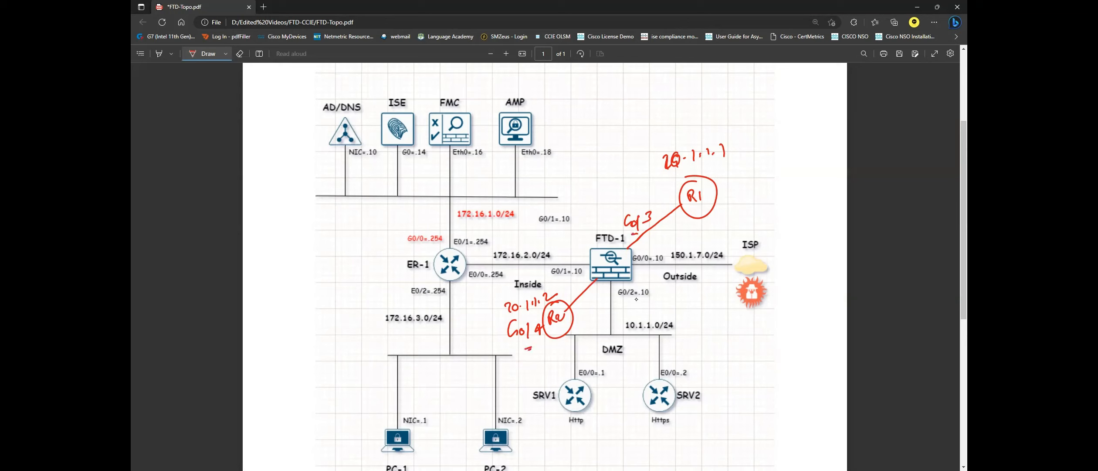
{"action": "mouse_move", "coordinate": [596, 103]}
{"action": "left_mouse_down"}
{"action": "mouse_move", "coordinate": [589, 112]}
{"action": "mouse_move", "coordinate": [626, 105]}
{"action": "left_mouse_up"}
{"action": "mouse_move", "coordinate": [628, 98]}
{"action": "left_mouse_down"}
{"action": "mouse_move", "coordinate": [641, 106]}
{"action": "mouse_move", "coordinate": [650, 88]}
{"action": "left_mouse_up"}
{"action": "left_click_drag", "start_coordinate": [632, 236], "coordinate": [649, 227]}
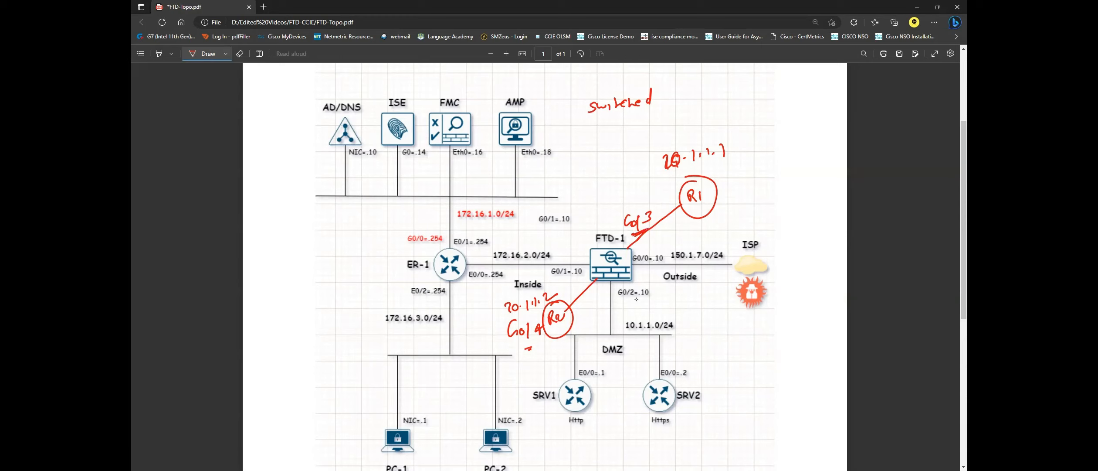
{"action": "left_click_drag", "start_coordinate": [617, 179], "coordinate": [629, 194]}
{"action": "left_click_drag", "start_coordinate": [632, 183], "coordinate": [637, 190]}
{"action": "mouse_move", "coordinate": [598, 162]}
{"action": "left_mouse_down"}
{"action": "mouse_move", "coordinate": [603, 176]}
{"action": "mouse_move", "coordinate": [619, 175]}
{"action": "mouse_move", "coordinate": [655, 156]}
{"action": "left_mouse_up"}
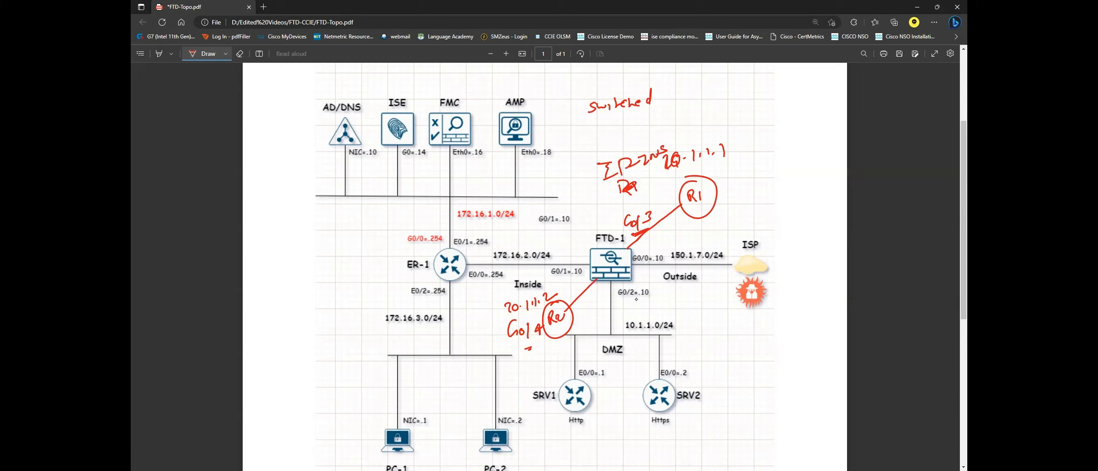
Write the ZD-OUT zone label beside R2 and erase a stray ink mark.
{"action": "mouse_move", "coordinate": [580, 302]}
{"action": "left_mouse_down"}
{"action": "mouse_move", "coordinate": [588, 313]}
{"action": "mouse_move", "coordinate": [633, 296]}
{"action": "left_mouse_up"}
{"action": "left_click_drag", "start_coordinate": [636, 298], "coordinate": [637, 309]}
{"action": "left_click_drag", "start_coordinate": [631, 297], "coordinate": [638, 294]}
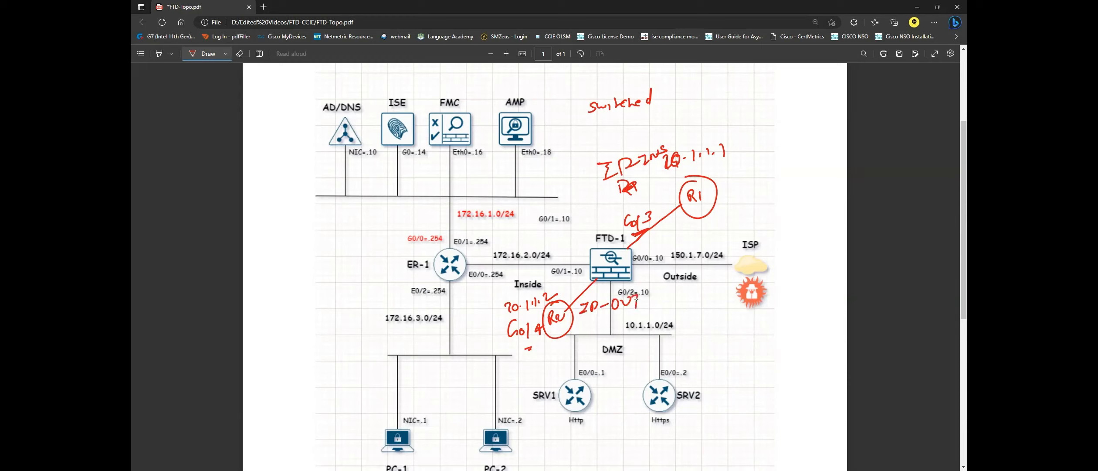
{"action": "key", "text": "e"}
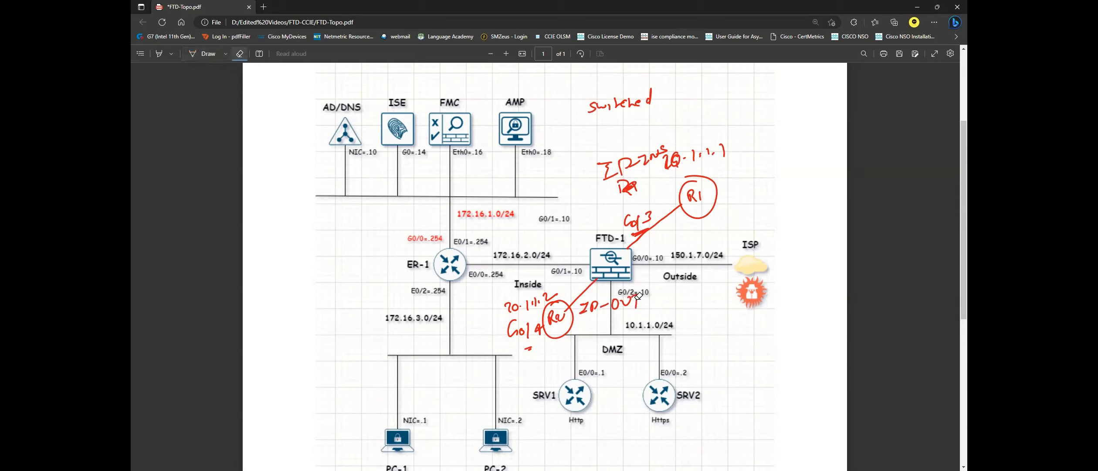
{"action": "left_click", "coordinate": [627, 188]}
{"action": "key", "text": "d"}
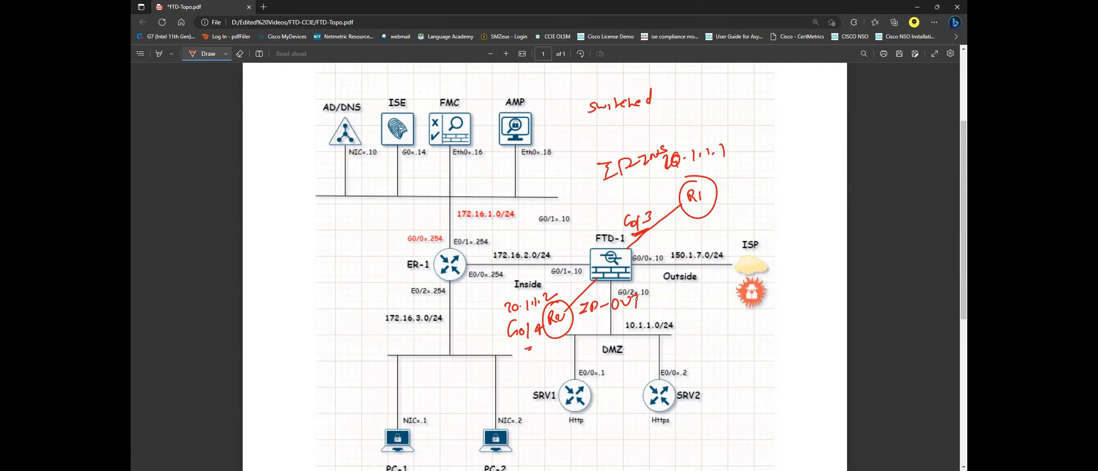
Write 'Rule' under 'switched', draw traffic arrows to FTD-1, and write 'eigrp' below R1.
{"action": "mouse_move", "coordinate": [632, 122]}
{"action": "left_mouse_down"}
{"action": "mouse_move", "coordinate": [631, 136]}
{"action": "mouse_move", "coordinate": [653, 120]}
{"action": "mouse_move", "coordinate": [666, 128]}
{"action": "left_mouse_up"}
{"action": "mouse_move", "coordinate": [647, 183]}
{"action": "left_mouse_down"}
{"action": "mouse_move", "coordinate": [595, 230]}
{"action": "mouse_move", "coordinate": [628, 186]}
{"action": "mouse_move", "coordinate": [626, 199]}
{"action": "left_mouse_up"}
{"action": "mouse_move", "coordinate": [683, 230]}
{"action": "left_mouse_down"}
{"action": "mouse_move", "coordinate": [702, 242]}
{"action": "mouse_move", "coordinate": [719, 227]}
{"action": "left_mouse_up"}
{"action": "left_click_drag", "start_coordinate": [725, 220], "coordinate": [725, 235]}
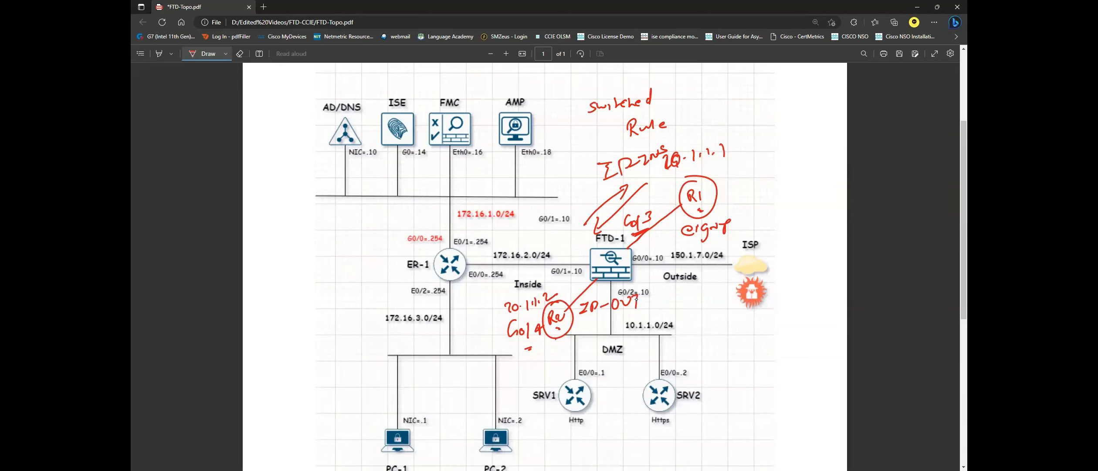
Sketch an R2 box with a 1.1.1.0/24 note below R2, then erase it.
{"action": "left_click_drag", "start_coordinate": [556, 339], "coordinate": [556, 385]}
{"action": "left_click_drag", "start_coordinate": [545, 368], "coordinate": [553, 373]}
{"action": "left_click_drag", "start_coordinate": [550, 370], "coordinate": [557, 376]}
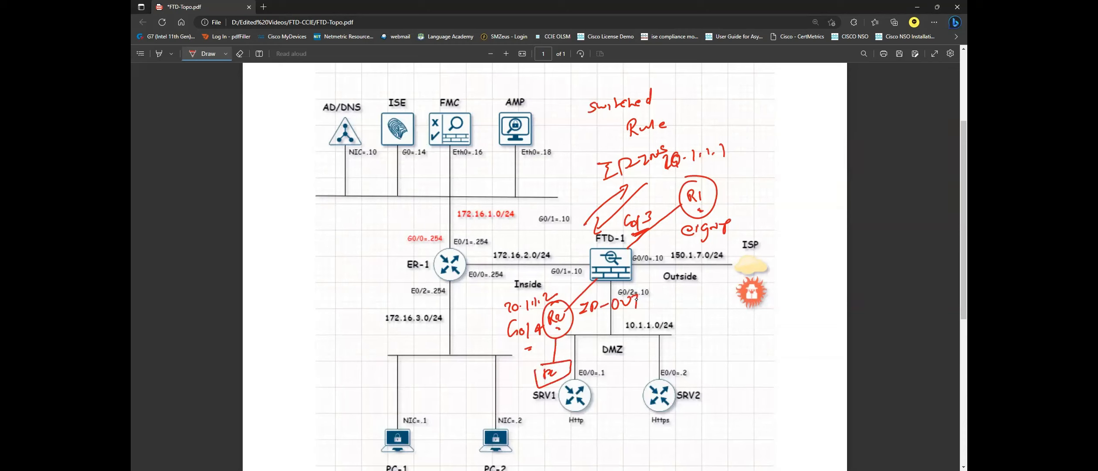
{"action": "left_click_drag", "start_coordinate": [559, 346], "coordinate": [575, 358]}
{"action": "mouse_move", "coordinate": [582, 349]}
{"action": "left_mouse_down"}
{"action": "mouse_move", "coordinate": [586, 359]}
{"action": "mouse_move", "coordinate": [612, 356]}
{"action": "left_mouse_up"}
{"action": "left_click", "coordinate": [239, 53]}
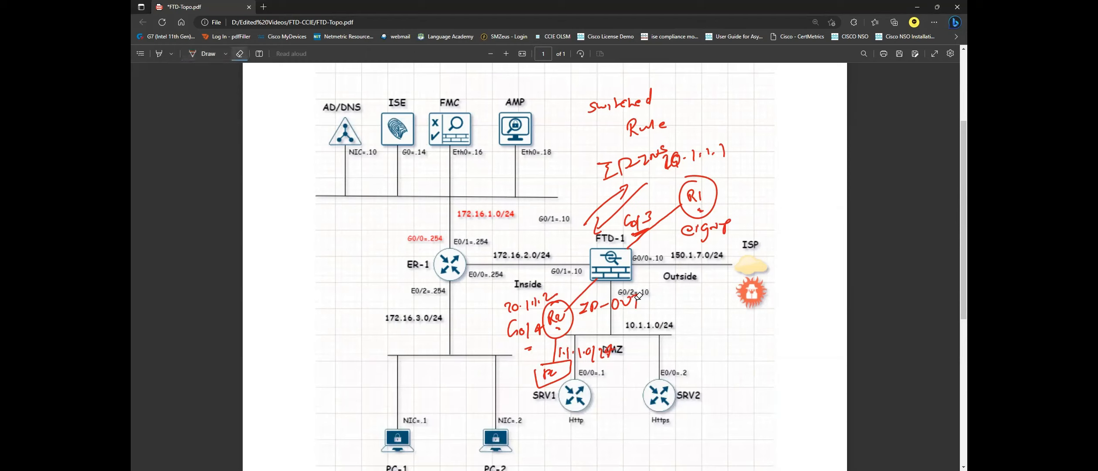
{"action": "left_click_drag", "start_coordinate": [537, 375], "coordinate": [614, 350]}
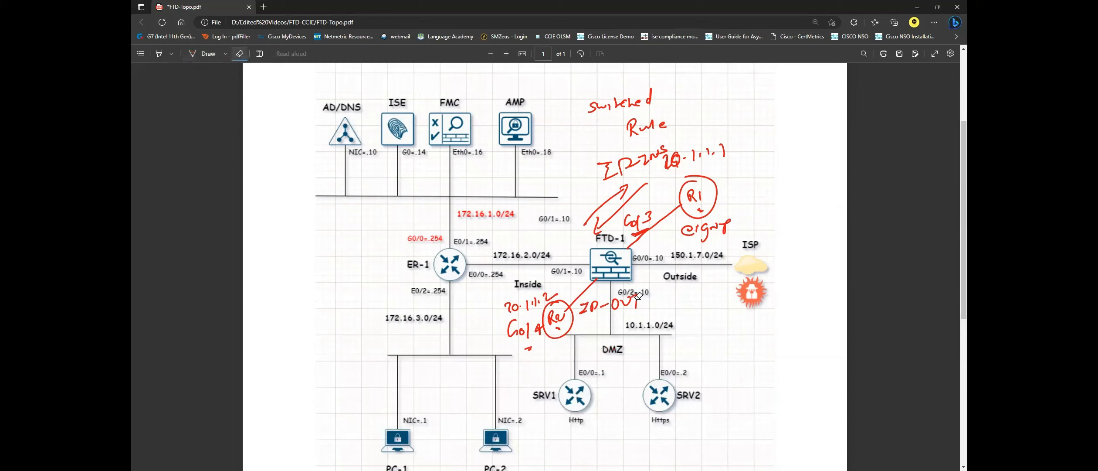
Draw a PC box linked to R1 with its network note, and write 2.2.2.2 under R2.
{"action": "mouse_move", "coordinate": [708, 180]}
{"action": "left_mouse_down"}
{"action": "mouse_move", "coordinate": [726, 183]}
{"action": "mouse_move", "coordinate": [753, 162]}
{"action": "left_mouse_up"}
{"action": "mouse_move", "coordinate": [755, 164]}
{"action": "left_mouse_down"}
{"action": "mouse_move", "coordinate": [729, 182]}
{"action": "mouse_move", "coordinate": [738, 170]}
{"action": "left_mouse_up"}
{"action": "mouse_move", "coordinate": [746, 170]}
{"action": "left_mouse_down"}
{"action": "mouse_move", "coordinate": [725, 192]}
{"action": "mouse_move", "coordinate": [734, 186]}
{"action": "mouse_move", "coordinate": [732, 204]}
{"action": "mouse_move", "coordinate": [743, 208]}
{"action": "mouse_move", "coordinate": [762, 202]}
{"action": "left_mouse_up"}
{"action": "left_click_drag", "start_coordinate": [766, 193], "coordinate": [763, 202]}
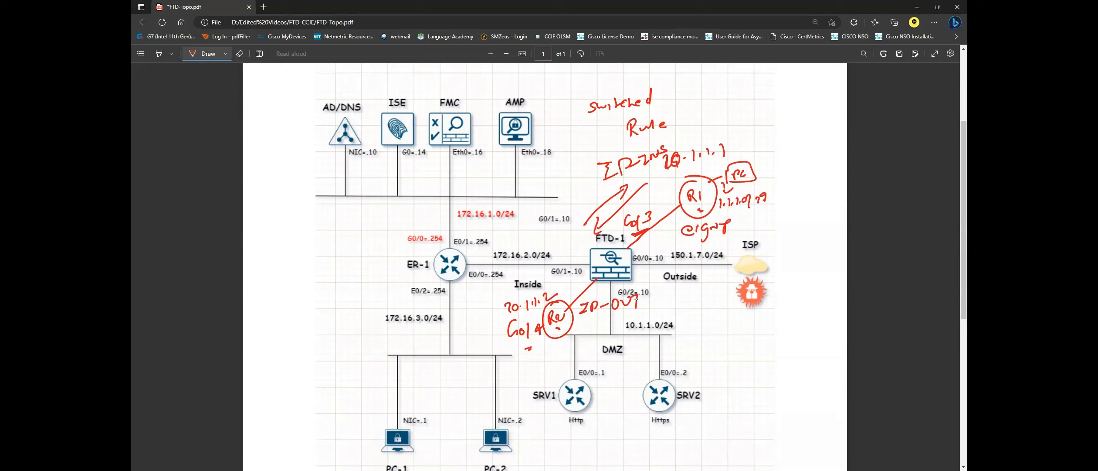
{"action": "left_click_drag", "start_coordinate": [539, 345], "coordinate": [567, 348]}
{"action": "left_click_drag", "start_coordinate": [566, 341], "coordinate": [564, 353]}
Show R1's EIGRP configuration with 'do sh run | s eigrp' and copy the command.
{"action": "key", "text": "alt+Tab"}
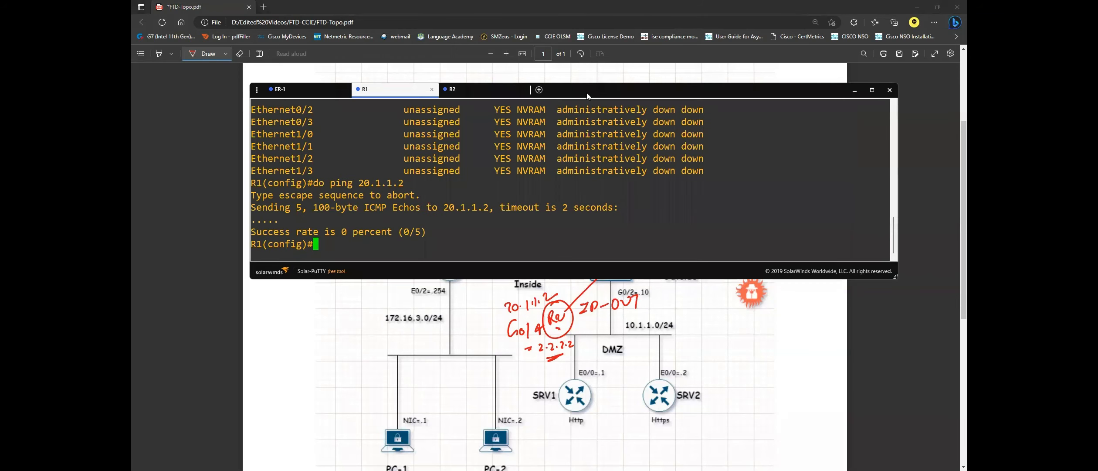
{"action": "left_click_drag", "start_coordinate": [605, 93], "coordinate": [610, 268]}
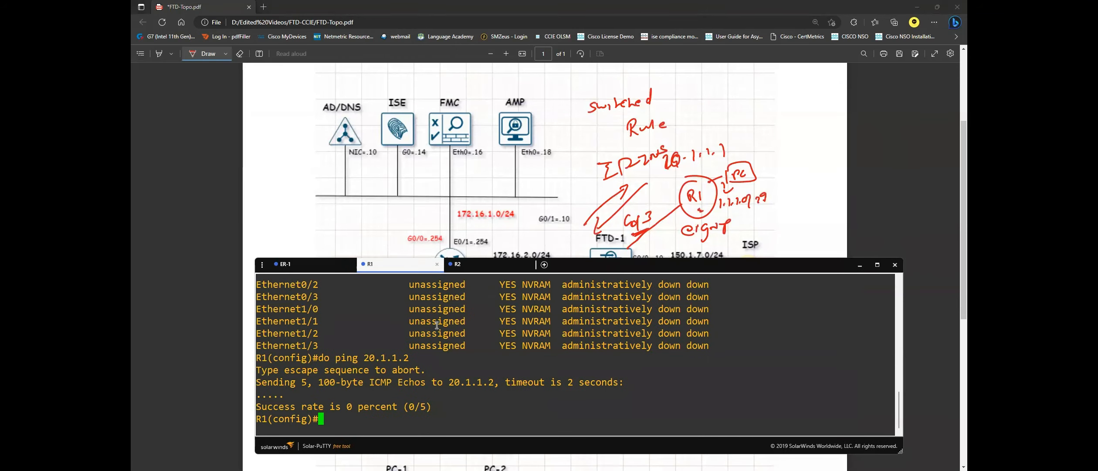
{"action": "type", "text": "do sh run | s eigrp"}
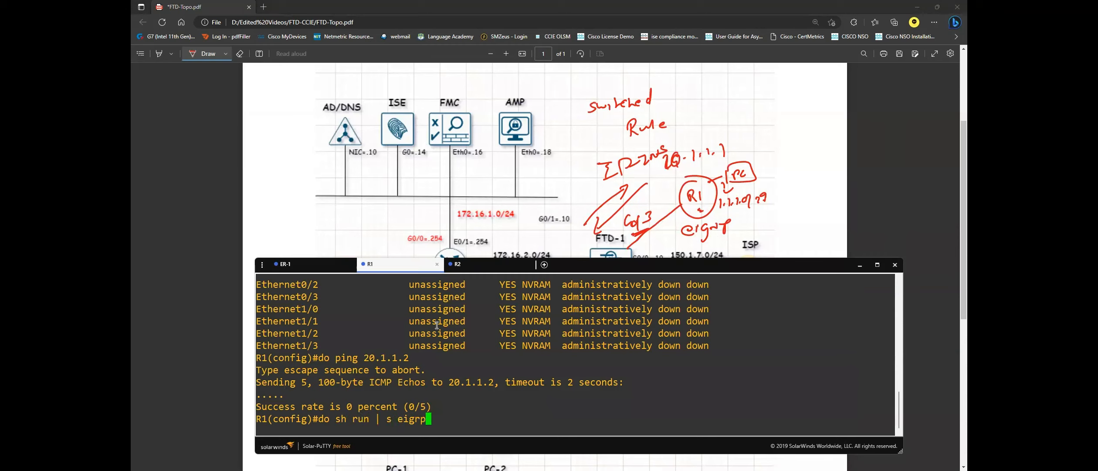
{"action": "key", "text": "Return"}
{"action": "left_click_drag", "start_coordinate": [347, 403], "coordinate": [283, 392]}
{"action": "left_click", "coordinate": [396, 399]}
{"action": "left_click_drag", "start_coordinate": [425, 384], "coordinate": [318, 383]}
Run the same EIGRP check on R2, confirming EIGRP 1 covers network 0.0.0.0.
{"action": "left_click", "coordinate": [480, 263]}
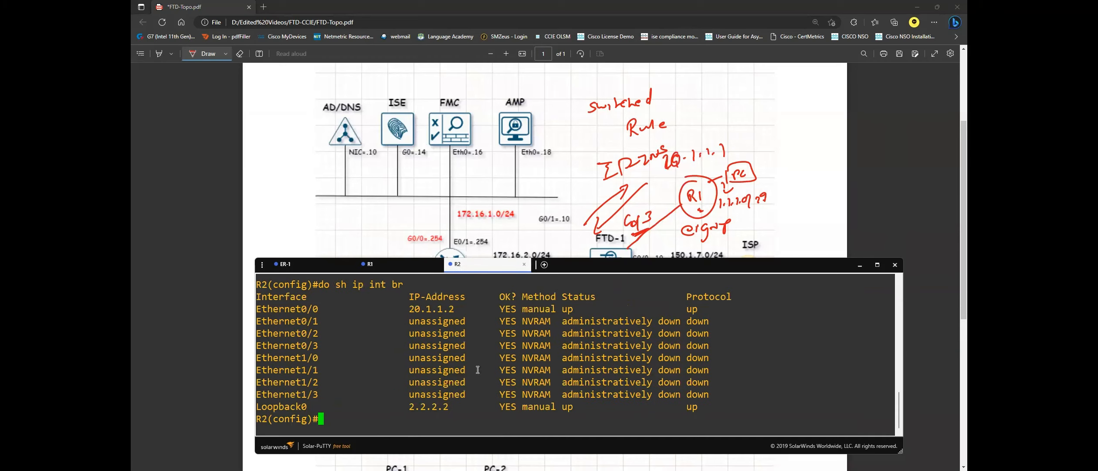
{"action": "right_click", "coordinate": [477, 368]}
{"action": "key", "text": "Return"}
{"action": "left_click", "coordinate": [756, 222]}
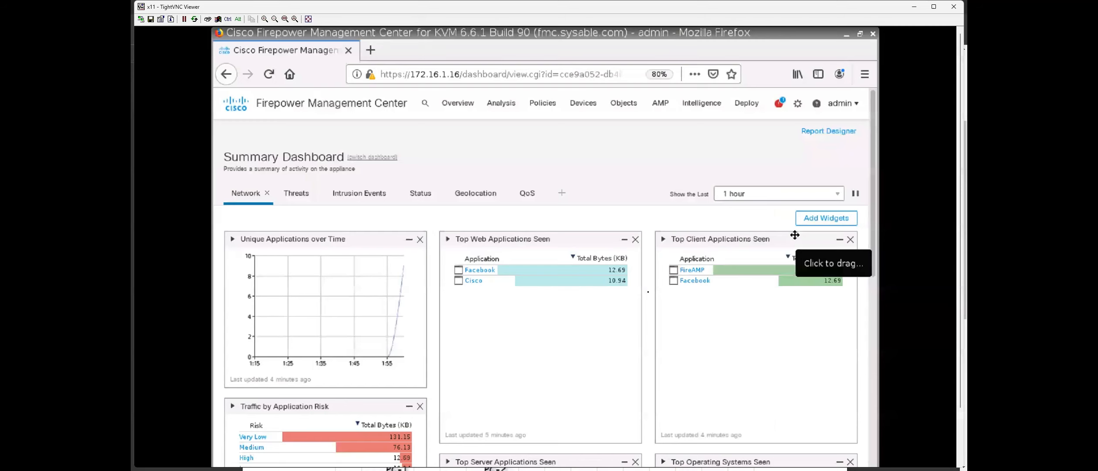
Open Devices > Device Management, showing the FTD for KVM device (6.5.0) with policy FTD-POL.
{"action": "mouse_move", "coordinate": [588, 109]}
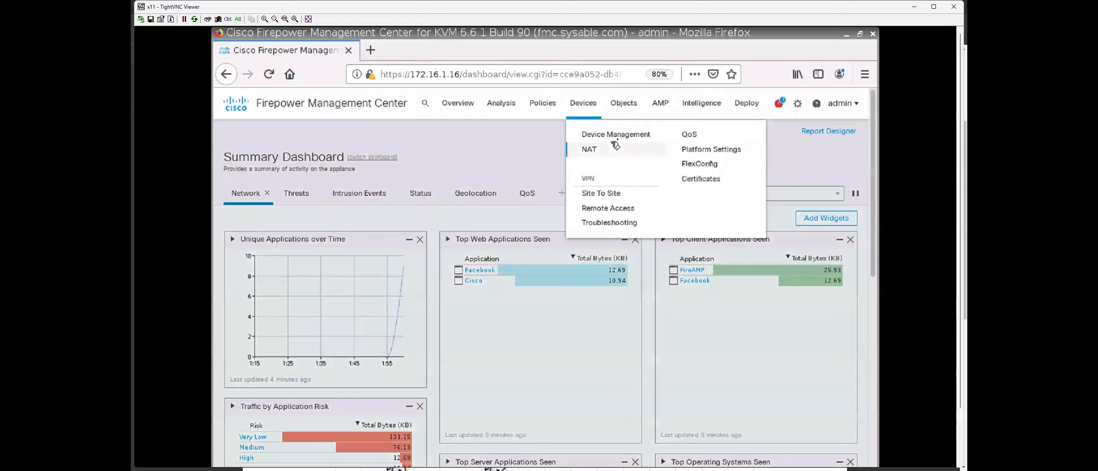
{"action": "left_click", "coordinate": [616, 134]}
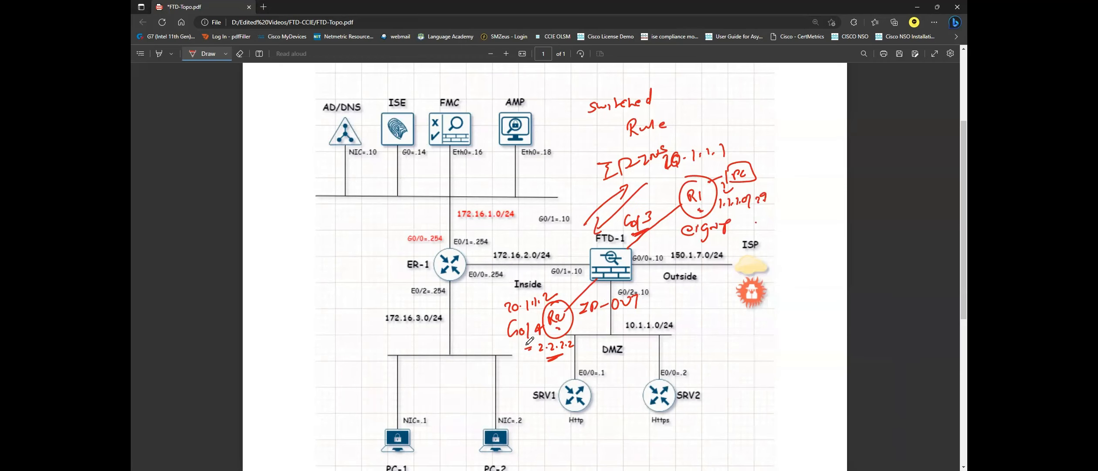
{"action": "left_click_drag", "start_coordinate": [520, 348], "coordinate": [532, 345]}
{"action": "key", "text": "alt+Tab"}
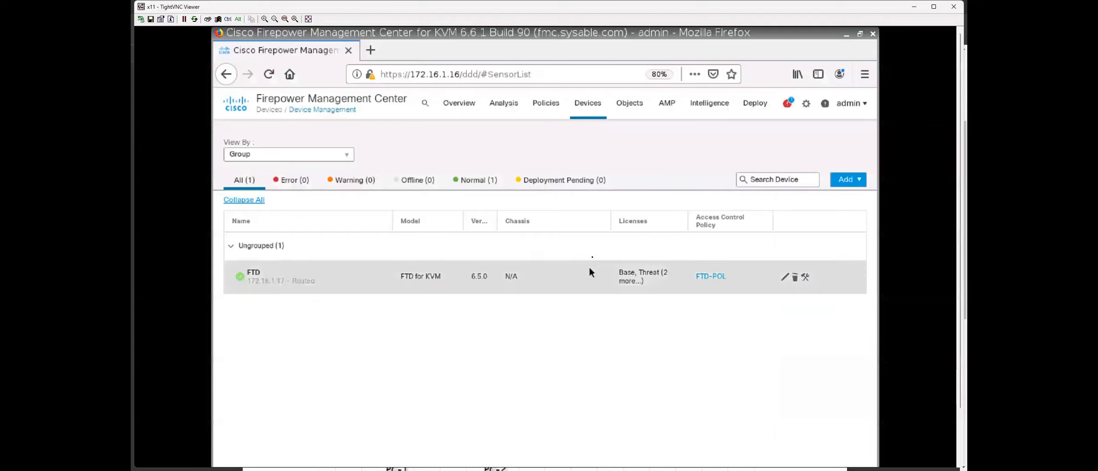
Tick Enabled on the FTD's GigabitEthernet0/3 and GigabitEthernet0/4, then save the interface changes.
{"action": "left_click", "coordinate": [784, 277]}
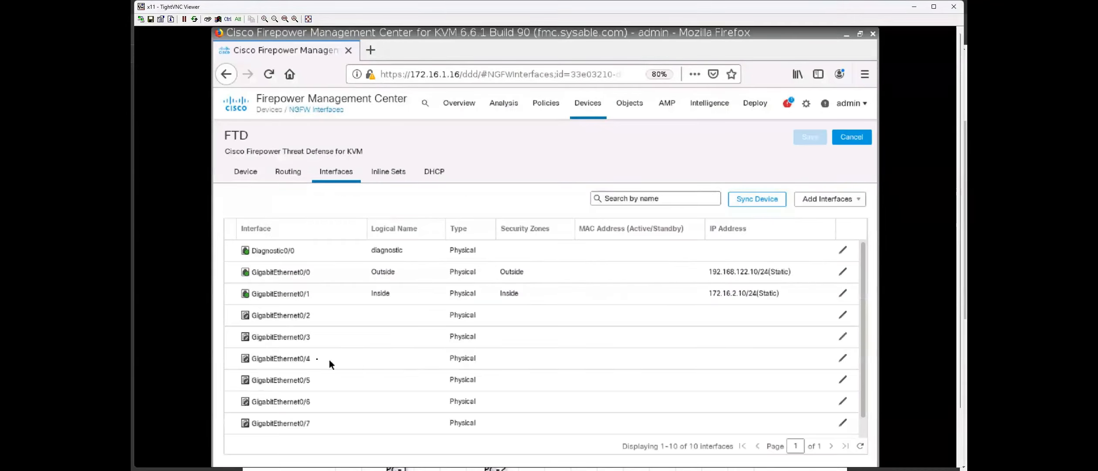
{"action": "left_click", "coordinate": [843, 336]}
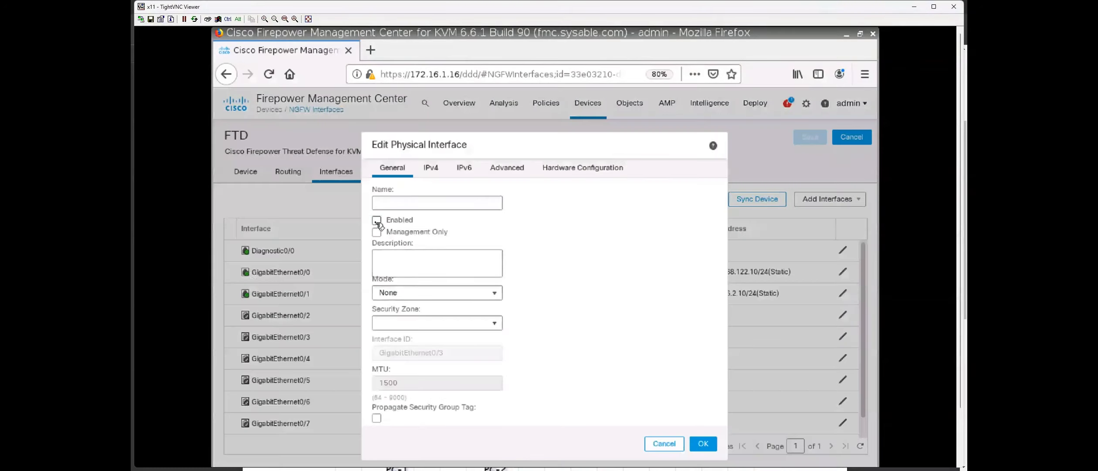
{"action": "left_click", "coordinate": [379, 218]}
{"action": "left_click", "coordinate": [703, 443]}
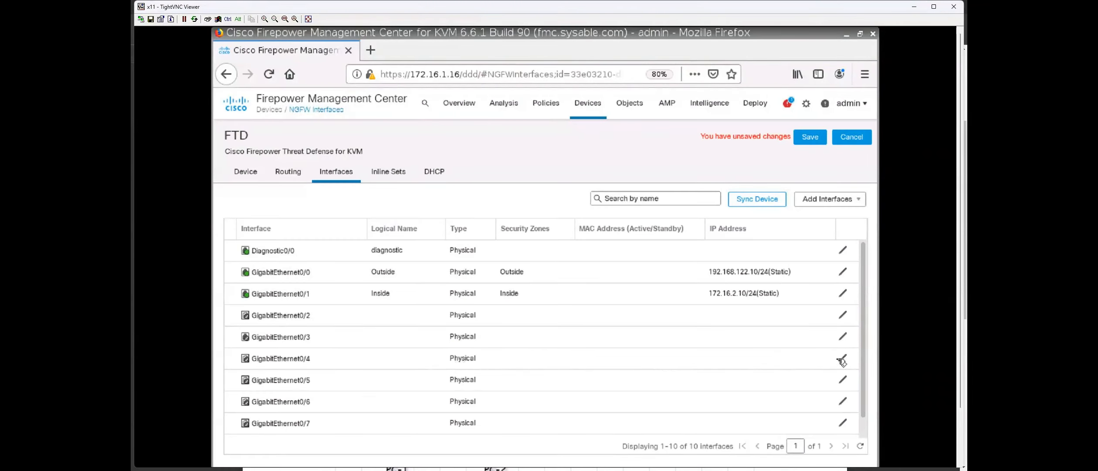
{"action": "left_click", "coordinate": [843, 359]}
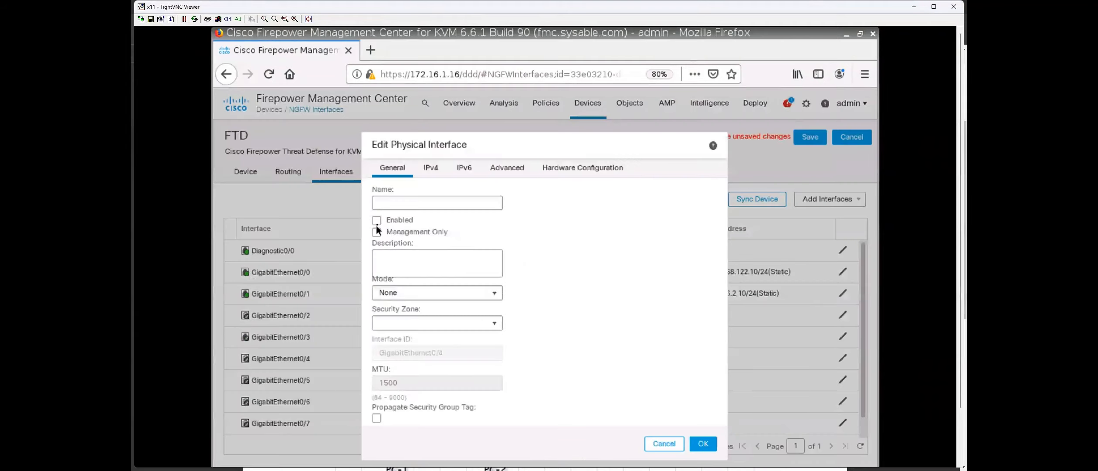
{"action": "left_click", "coordinate": [376, 220]}
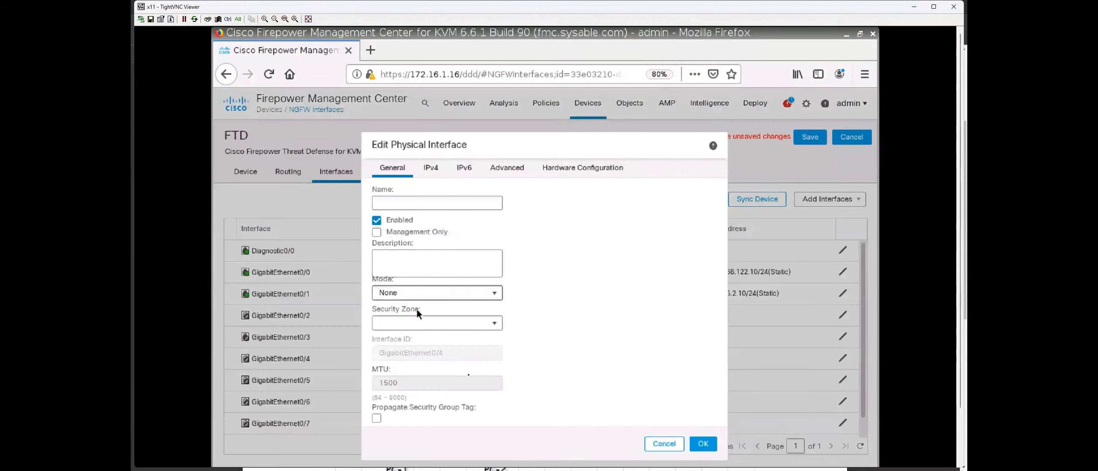
{"action": "left_click", "coordinate": [703, 443]}
{"action": "left_click", "coordinate": [809, 137]}
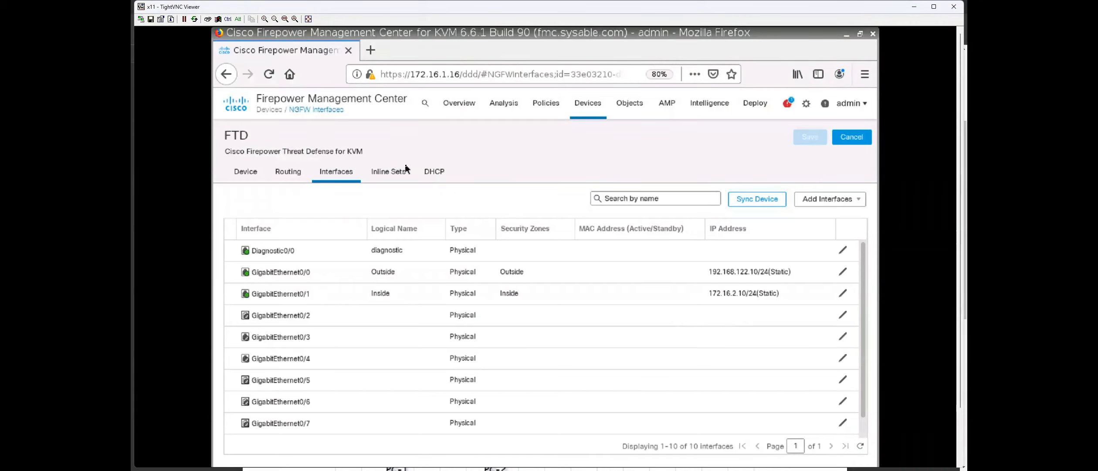
{"action": "left_click", "coordinate": [388, 174]}
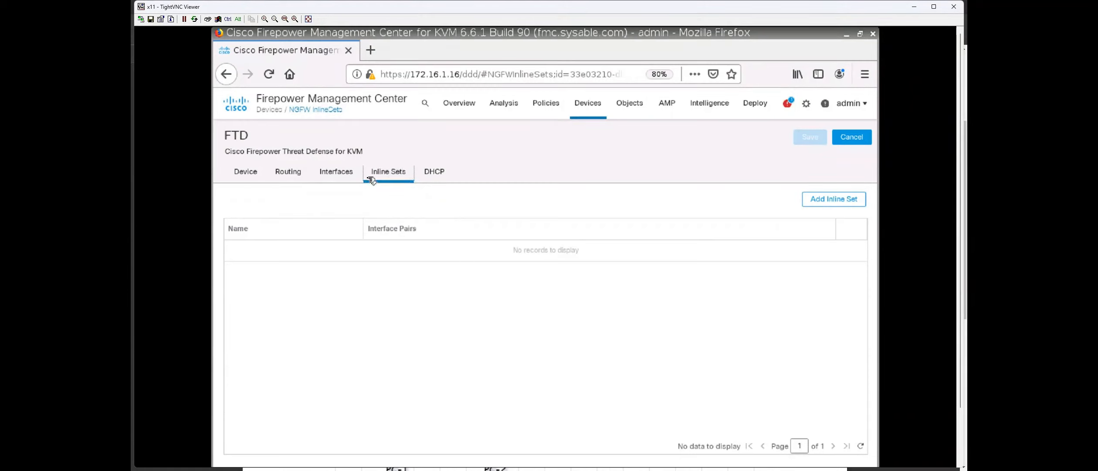
{"action": "left_click", "coordinate": [837, 200]}
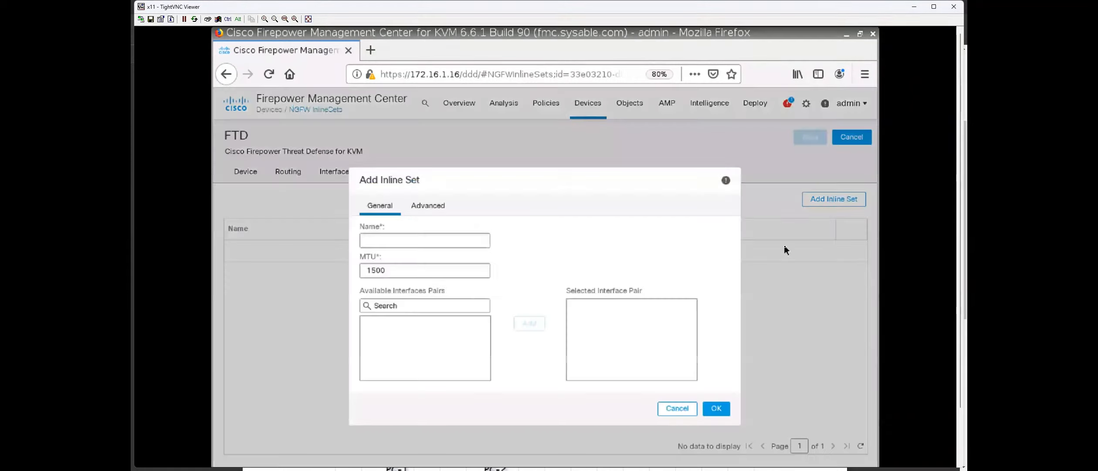
{"action": "left_click", "coordinate": [419, 325]}
{"action": "left_click", "coordinate": [677, 408]}
{"action": "left_click", "coordinate": [336, 175]}
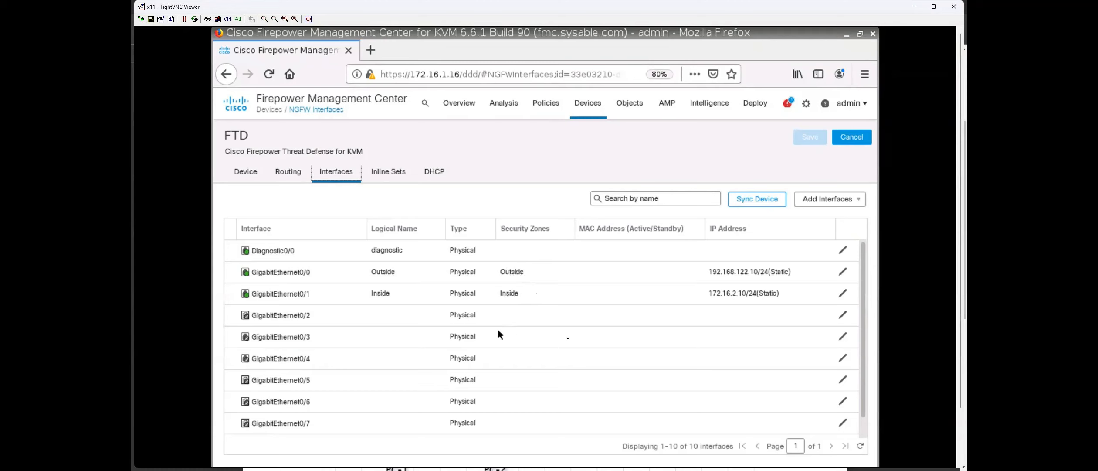
Enter the logical name IP-INS for GigabitEthernet0/3 and confirm it.
{"action": "left_click", "coordinate": [842, 335]}
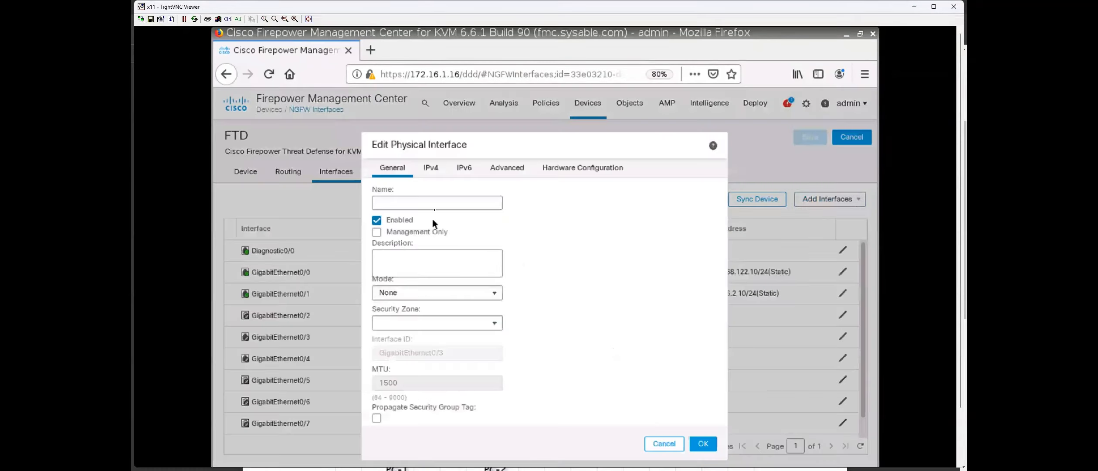
{"action": "left_click", "coordinate": [437, 201]}
{"action": "type", "text": "IP-INS"}
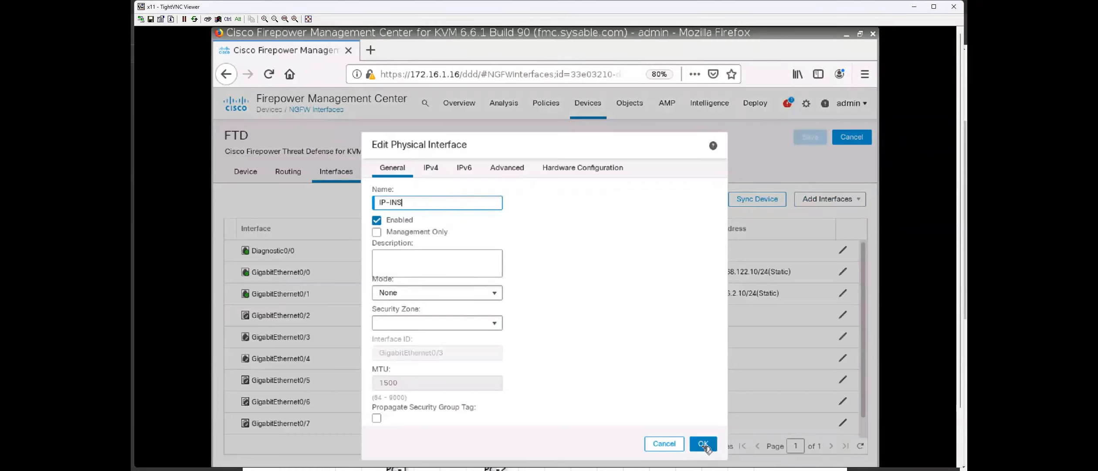
{"action": "left_click", "coordinate": [702, 442]}
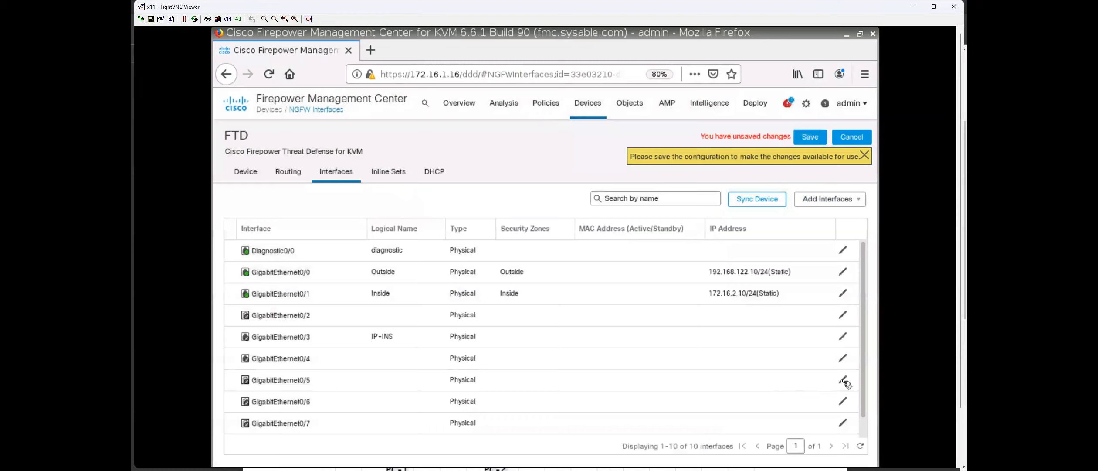
{"action": "left_click", "coordinate": [843, 381]}
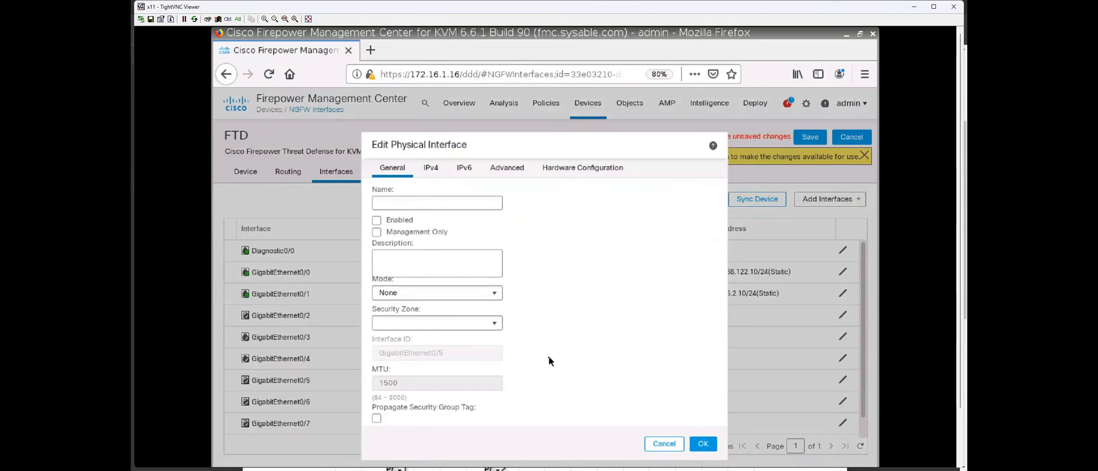
Cancel the 0/5 dialog, name GigabitEthernet0/4 IP-OUT with mode None, and save.
{"action": "left_click", "coordinate": [656, 443]}
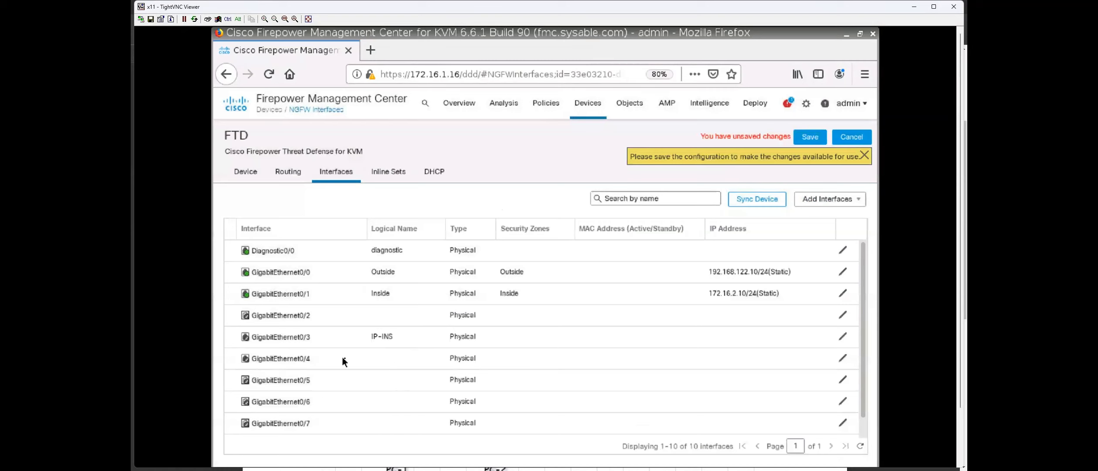
{"action": "left_click", "coordinate": [843, 358]}
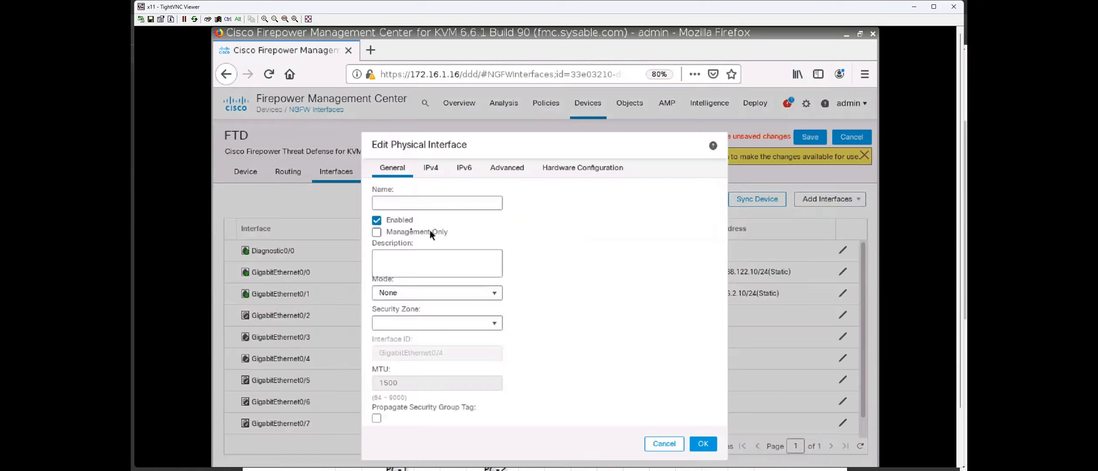
{"action": "left_click", "coordinate": [426, 203]}
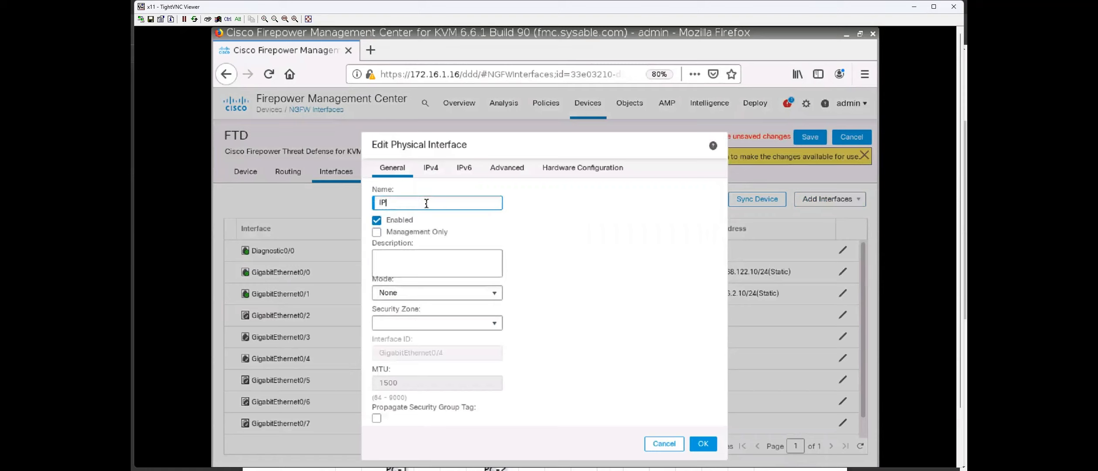
{"action": "type", "text": "IP-OUT"}
{"action": "left_click", "coordinate": [466, 328]}
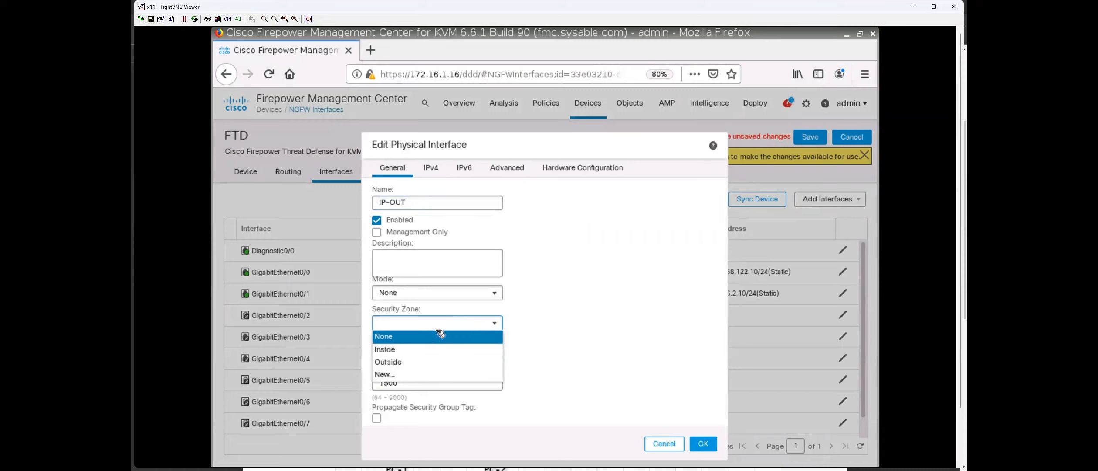
{"action": "left_click", "coordinate": [445, 292]}
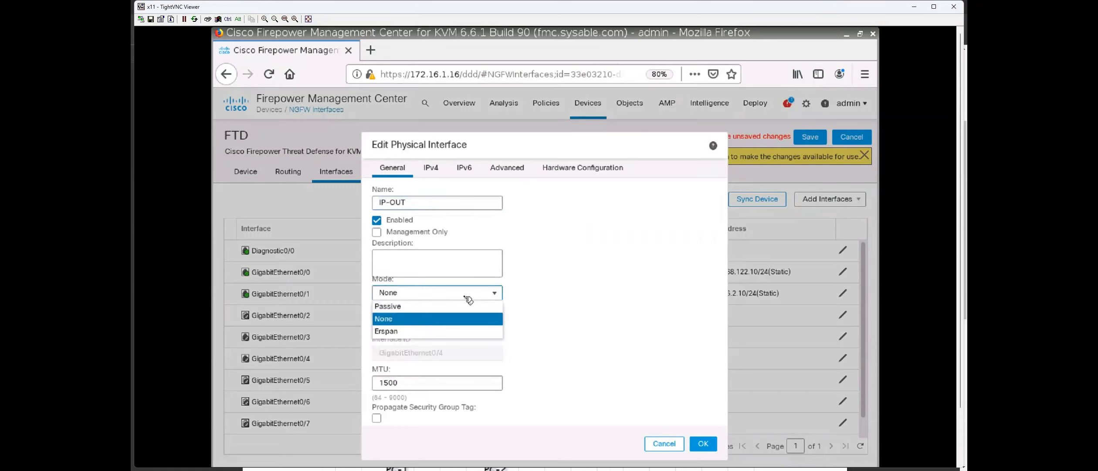
{"action": "left_click", "coordinate": [423, 319]}
{"action": "left_click", "coordinate": [706, 442]}
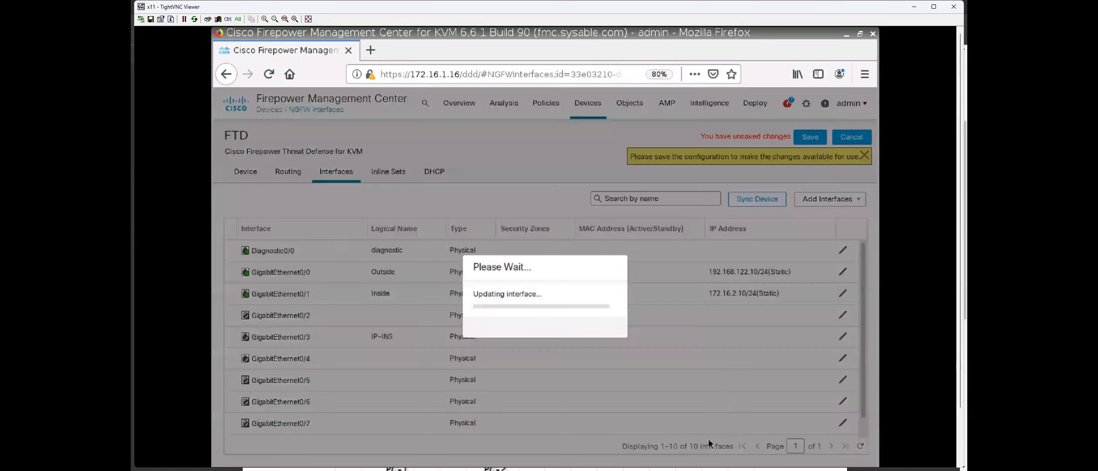
{"action": "left_click", "coordinate": [809, 138]}
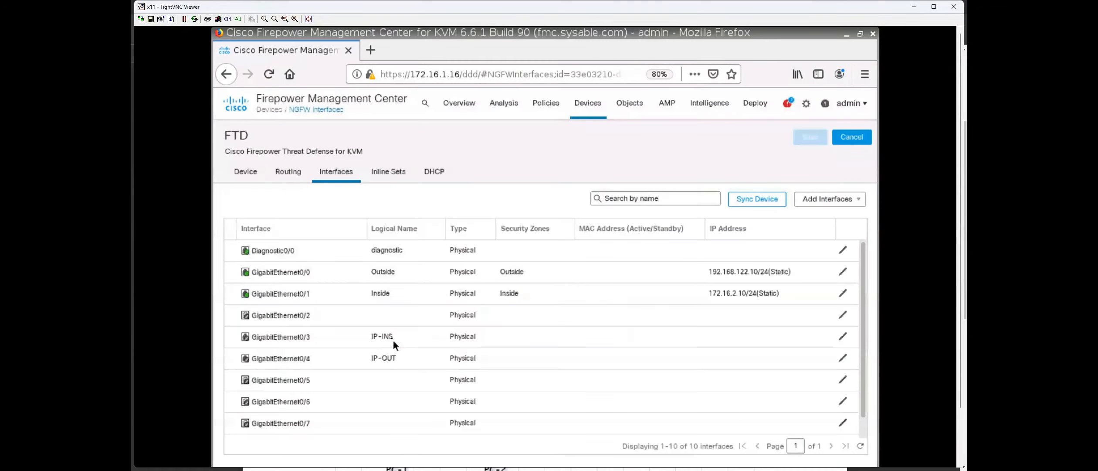
Start a new inline set and add the IP-INS<->IP-OUT interface pair.
{"action": "left_click", "coordinate": [394, 179]}
{"action": "left_click", "coordinate": [817, 205]}
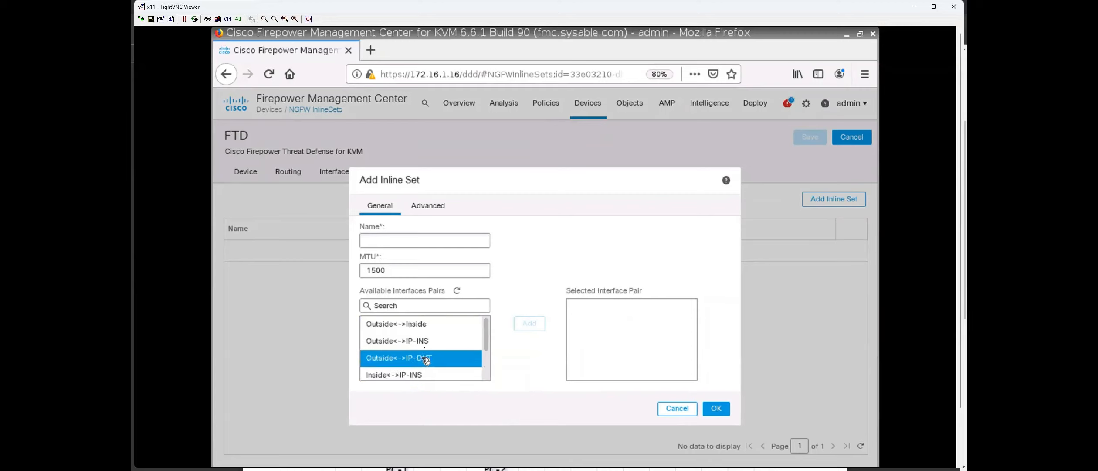
{"action": "scroll", "coordinate": [441, 341], "scroll_direction": "down", "scroll_amount": 2}
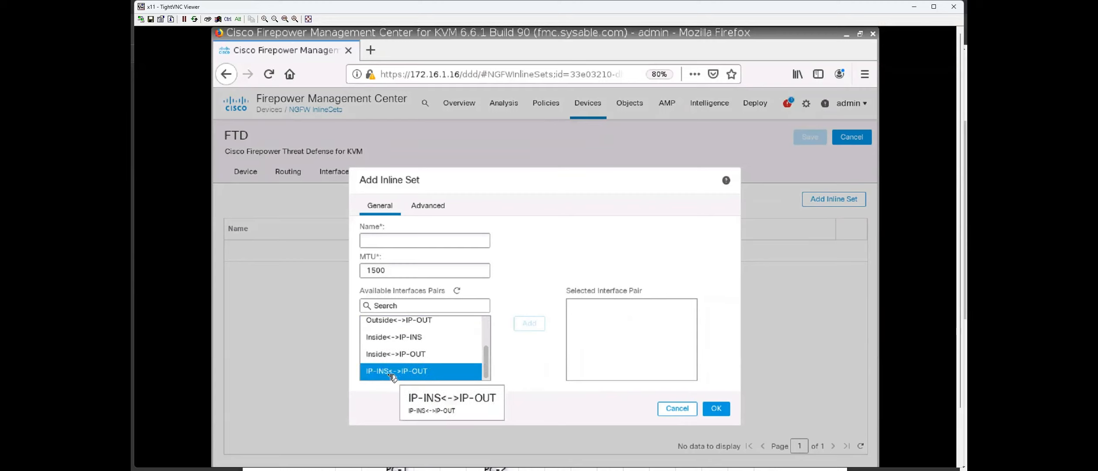
{"action": "left_click", "coordinate": [419, 375]}
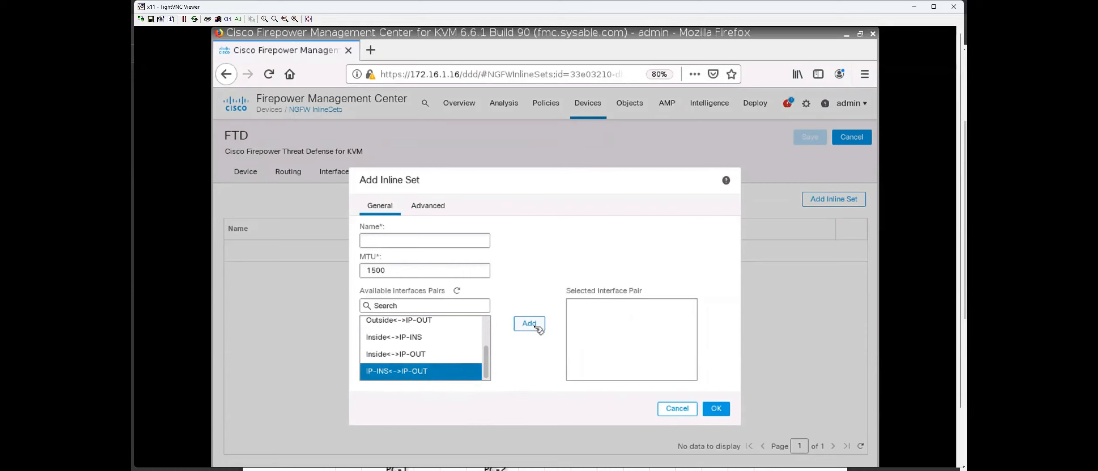
{"action": "left_click", "coordinate": [528, 322]}
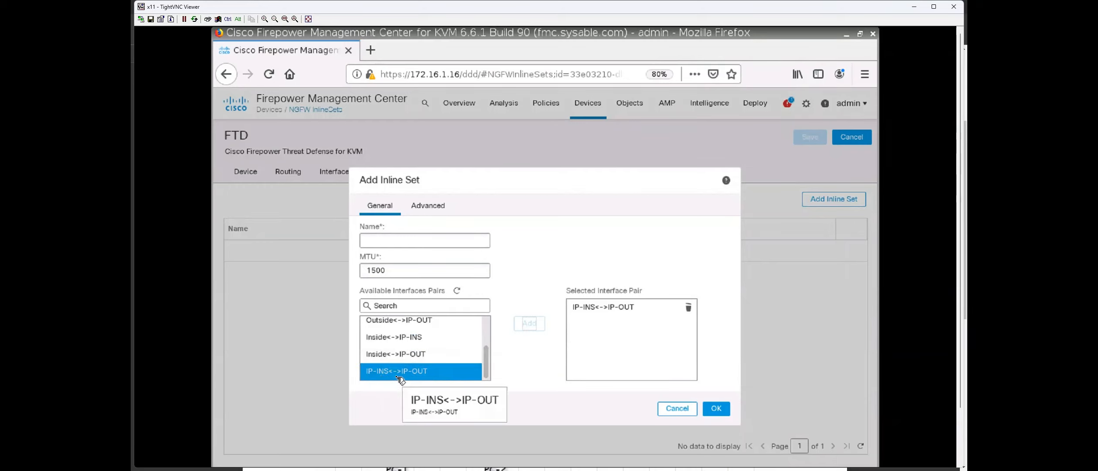
Name the inline set INLINE-INT and accept the interface mode change warning.
{"action": "left_click", "coordinate": [416, 241]}
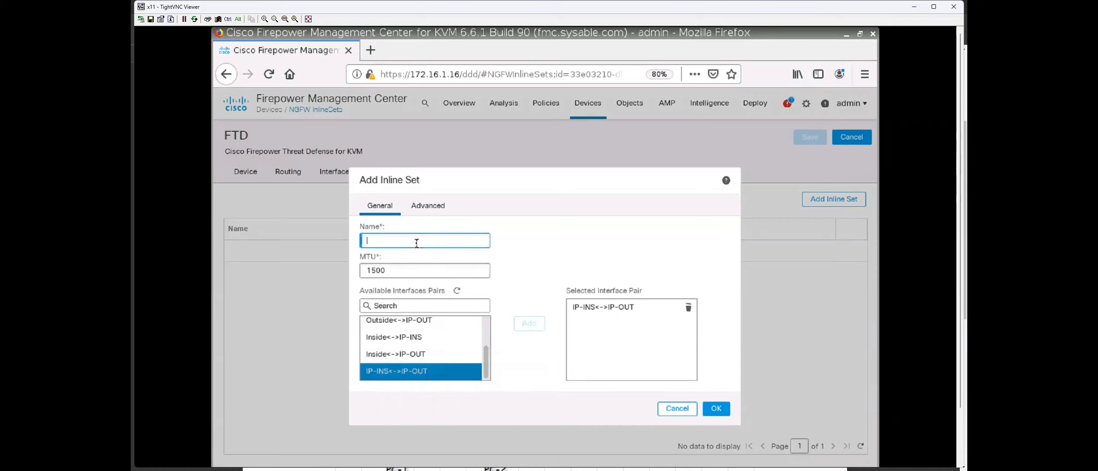
{"action": "type", "text": "INLINE-INT"}
{"action": "left_click", "coordinate": [428, 205]}
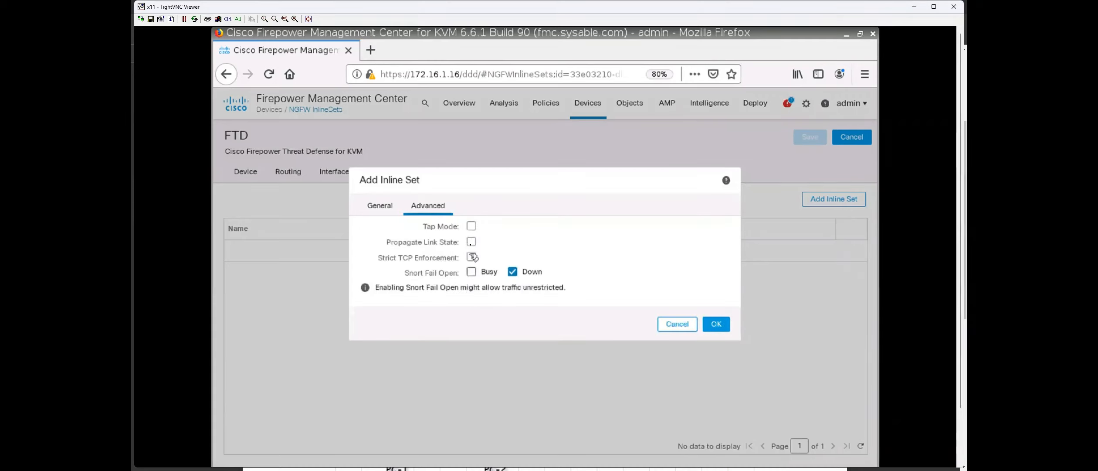
{"action": "left_click", "coordinate": [390, 212]}
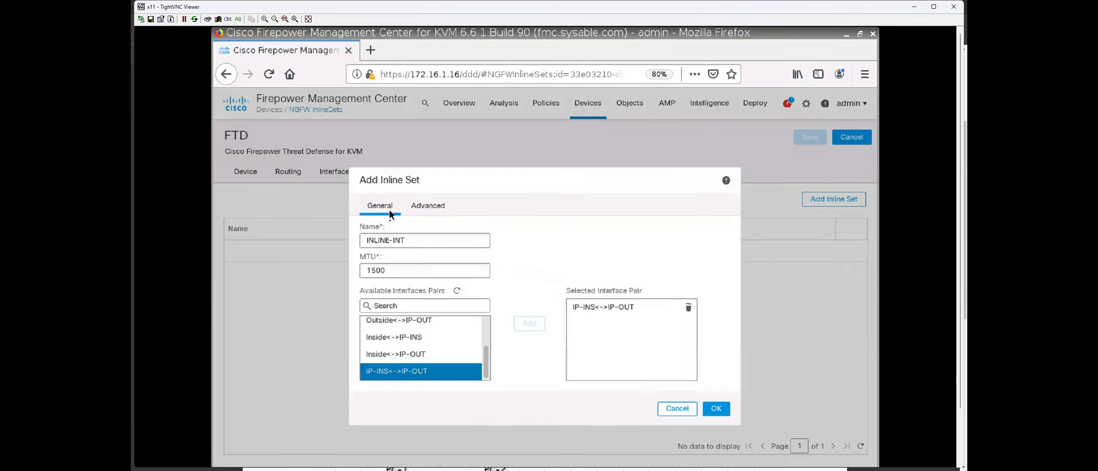
{"action": "left_click", "coordinate": [717, 409]}
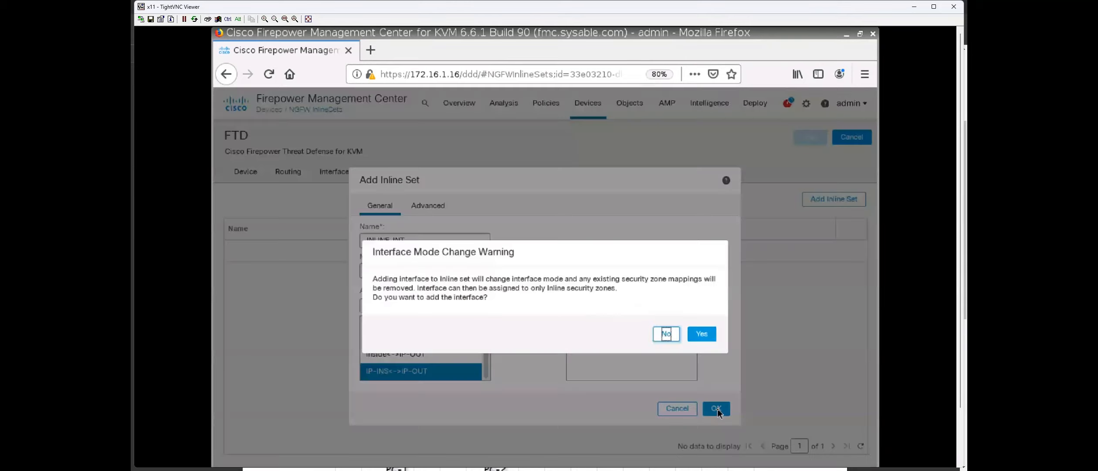
{"action": "left_click_drag", "start_coordinate": [373, 279], "coordinate": [709, 279]}
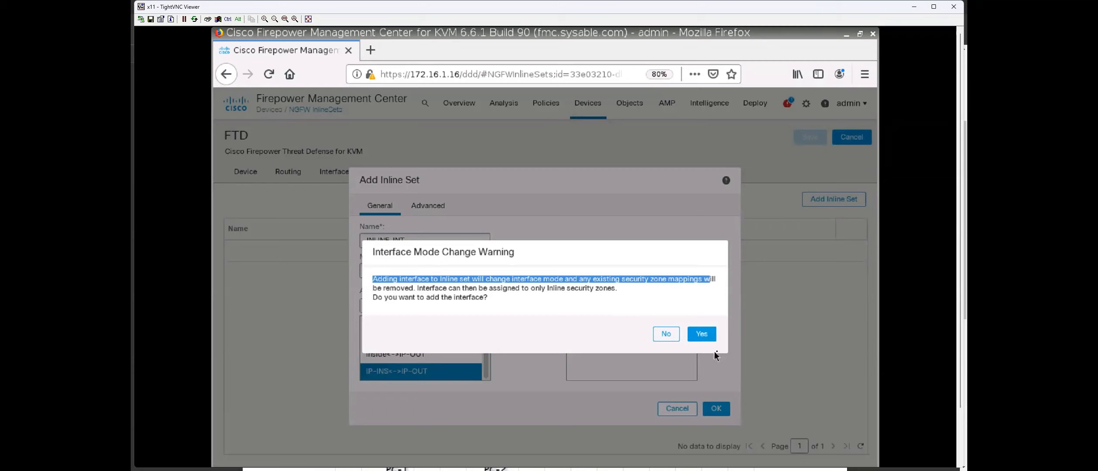
{"action": "left_click", "coordinate": [701, 333]}
{"action": "left_click", "coordinate": [708, 404]}
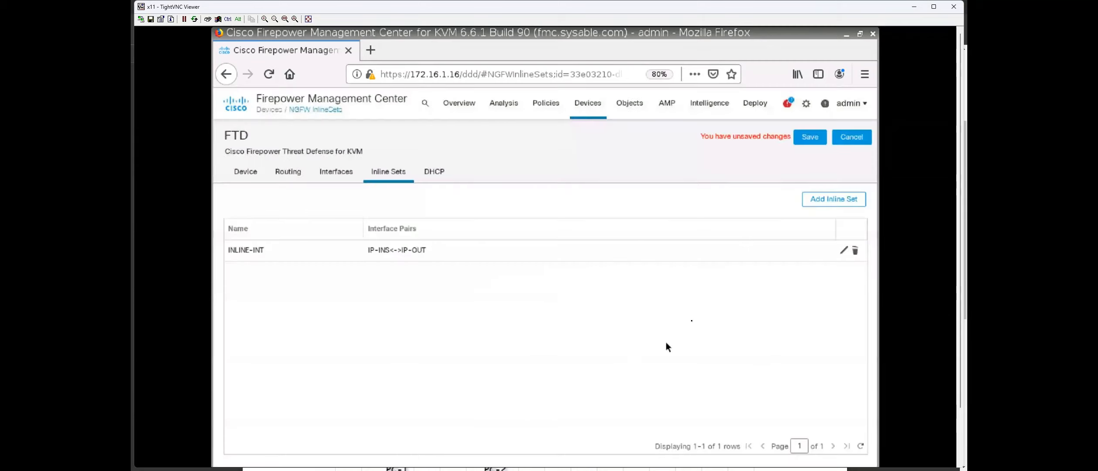
Save the inline set configuration and edit GigabitEthernet0/3 from the Interfaces list.
{"action": "left_click", "coordinate": [806, 139]}
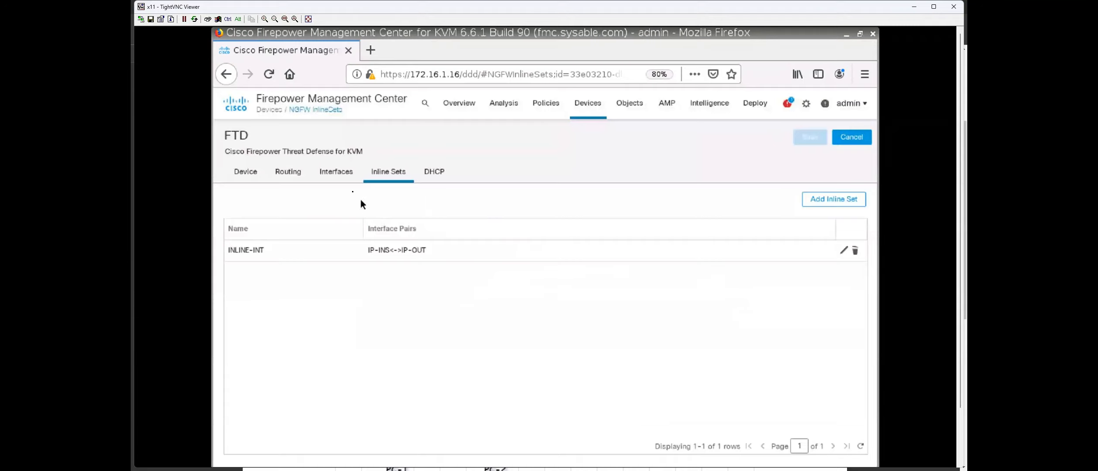
{"action": "left_click", "coordinate": [337, 172]}
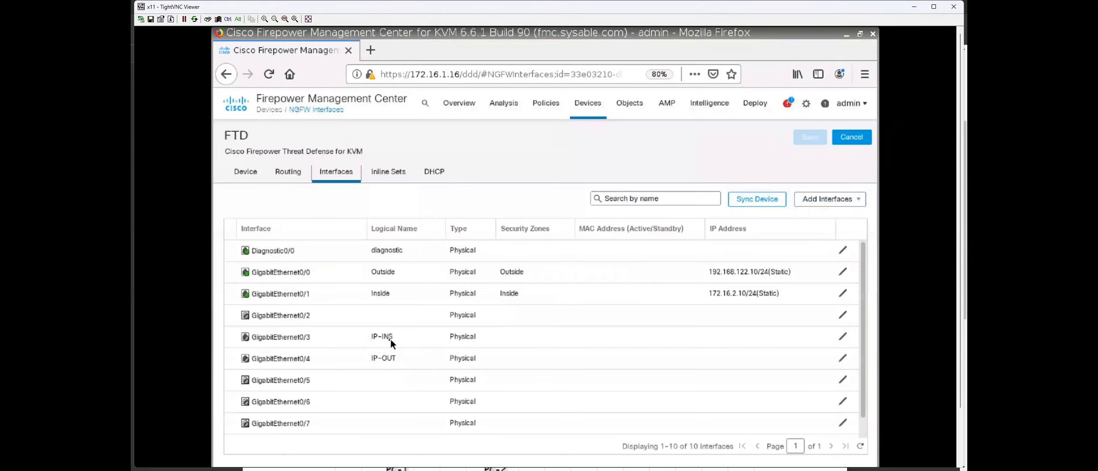
{"action": "left_click", "coordinate": [842, 338]}
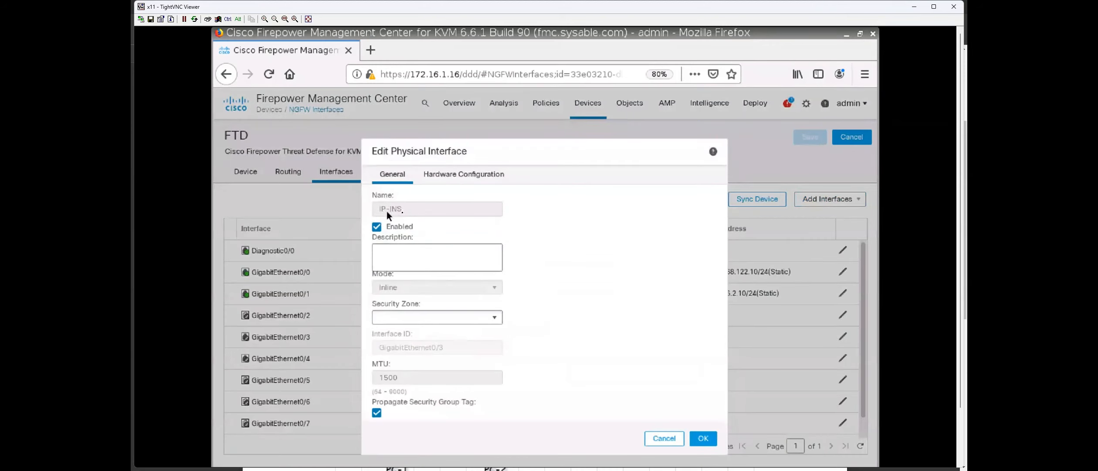
Create security zone IP-INSIDE and assign it to the IP-INS interface.
{"action": "left_click", "coordinate": [493, 320]}
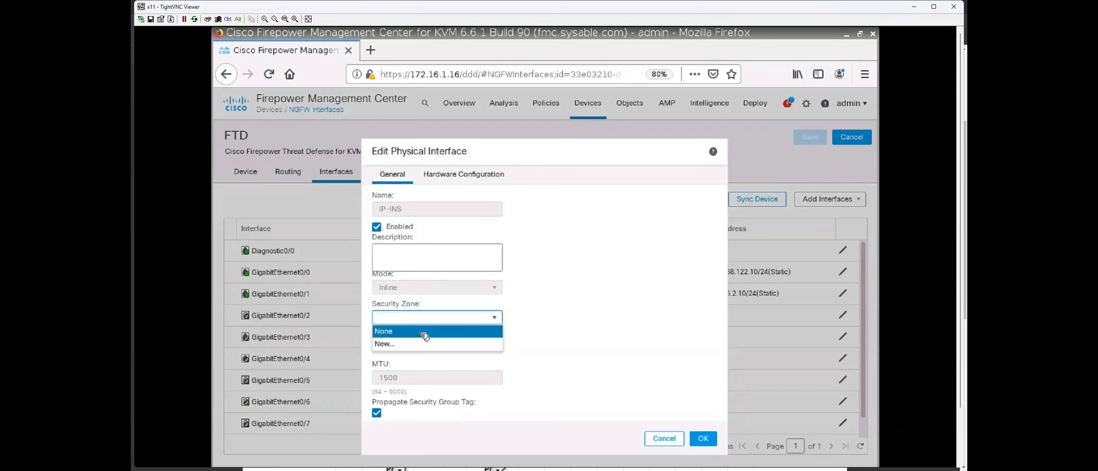
{"action": "left_click", "coordinate": [410, 343]}
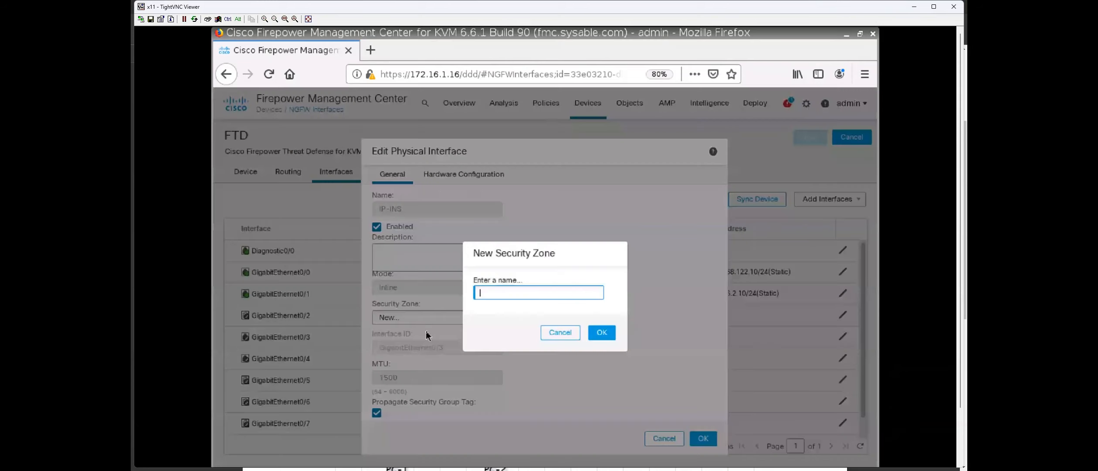
{"action": "type", "text": "IP-INSIDE"}
{"action": "left_click", "coordinate": [600, 332]}
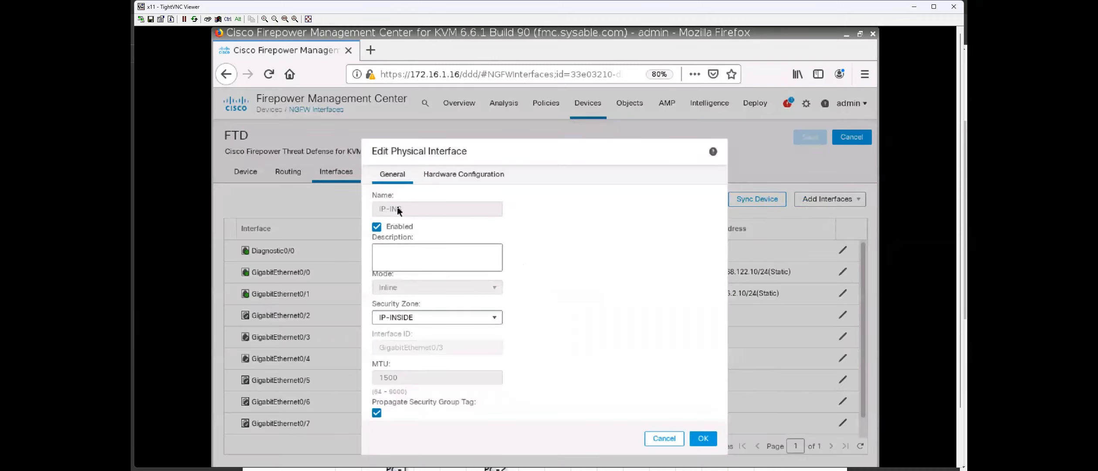
{"action": "left_click", "coordinate": [703, 438]}
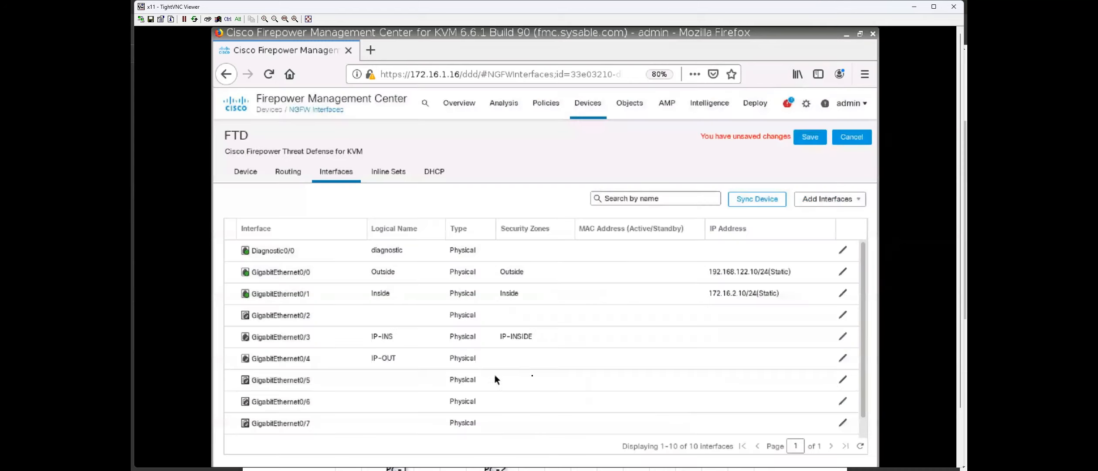
Assign GigabitEthernet0/4 (IP-OUT) to a newly created IP-OUTSIDE security zone and apply it.
{"action": "left_click", "coordinate": [842, 358]}
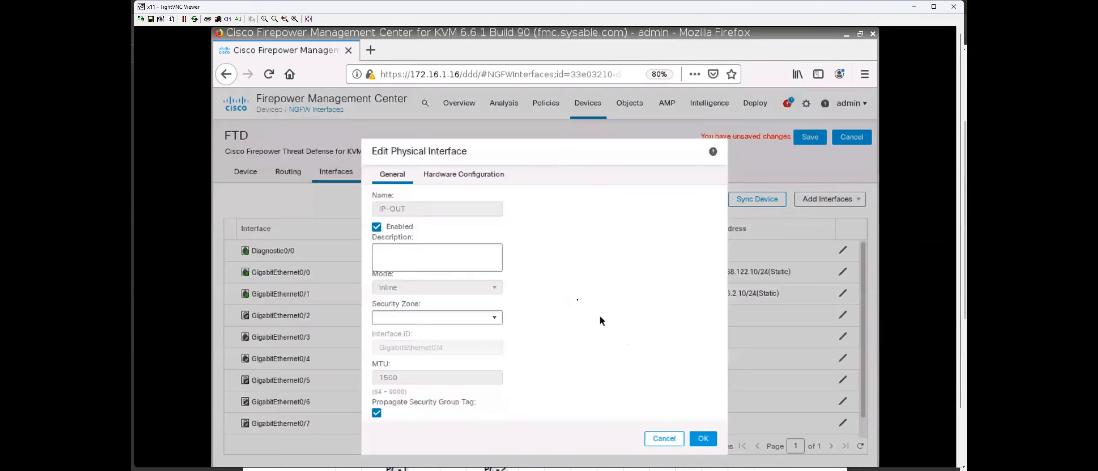
{"action": "left_click", "coordinate": [466, 318]}
{"action": "left_click", "coordinate": [412, 358]}
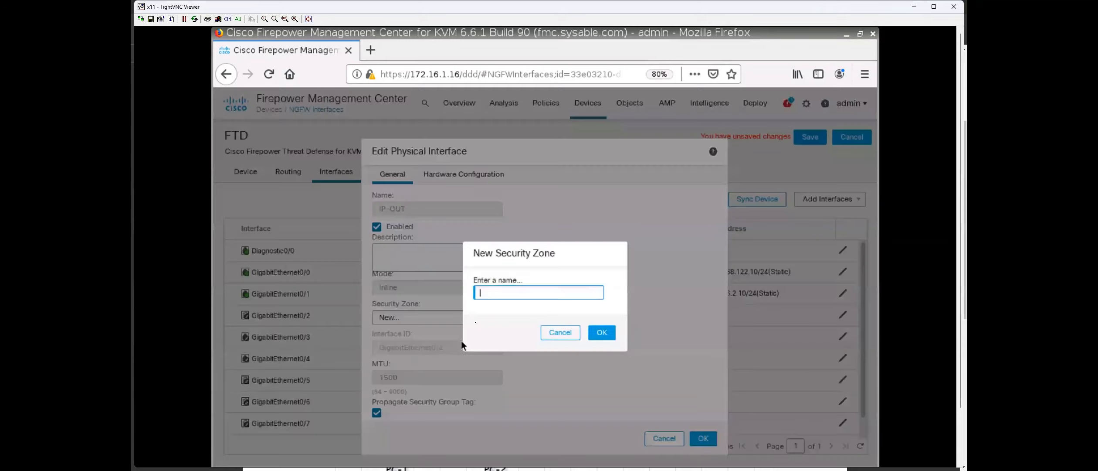
{"action": "type", "text": "IP-OUTSIDE"}
{"action": "left_click", "coordinate": [602, 332]}
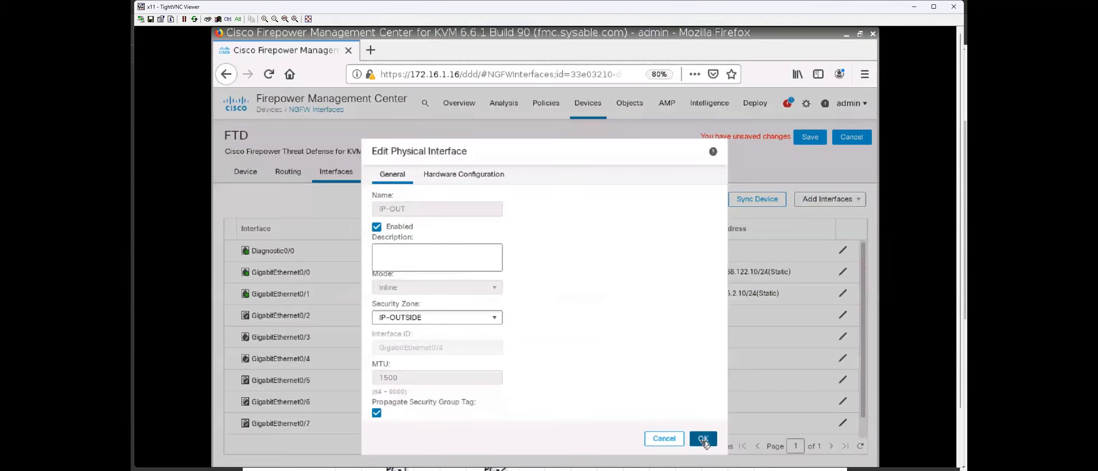
{"action": "left_click", "coordinate": [702, 439]}
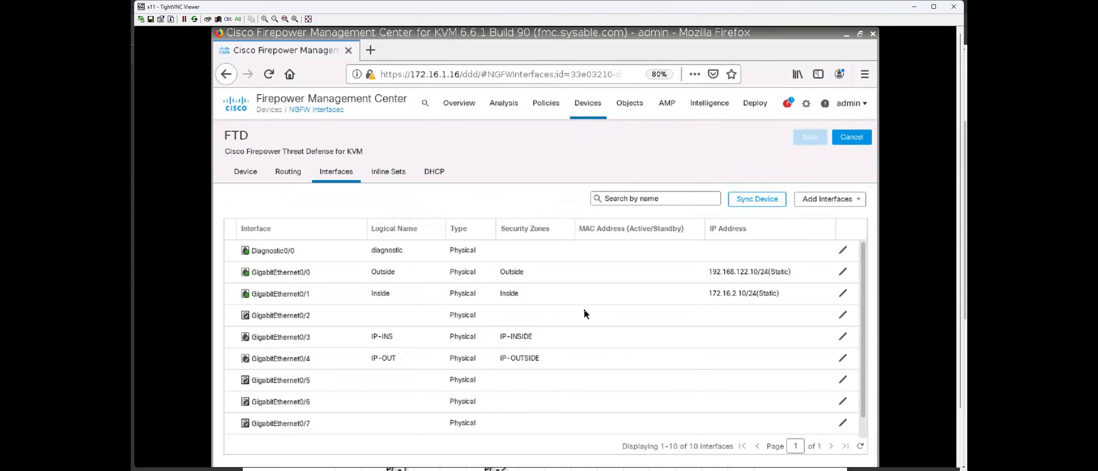
Deploy the pending Interface and Inline Set changes to the FTD and watch the task complete.
{"action": "mouse_move", "coordinate": [755, 105]}
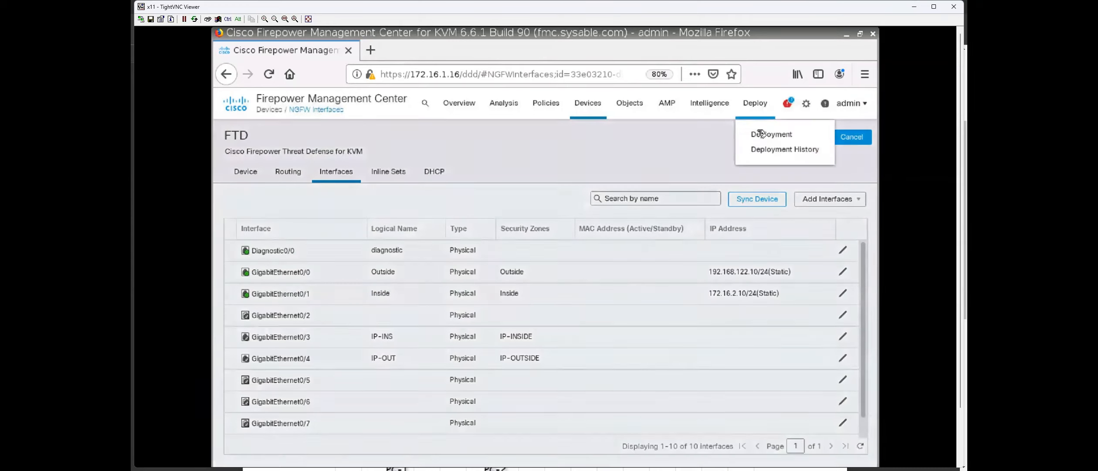
{"action": "left_click", "coordinate": [767, 132]}
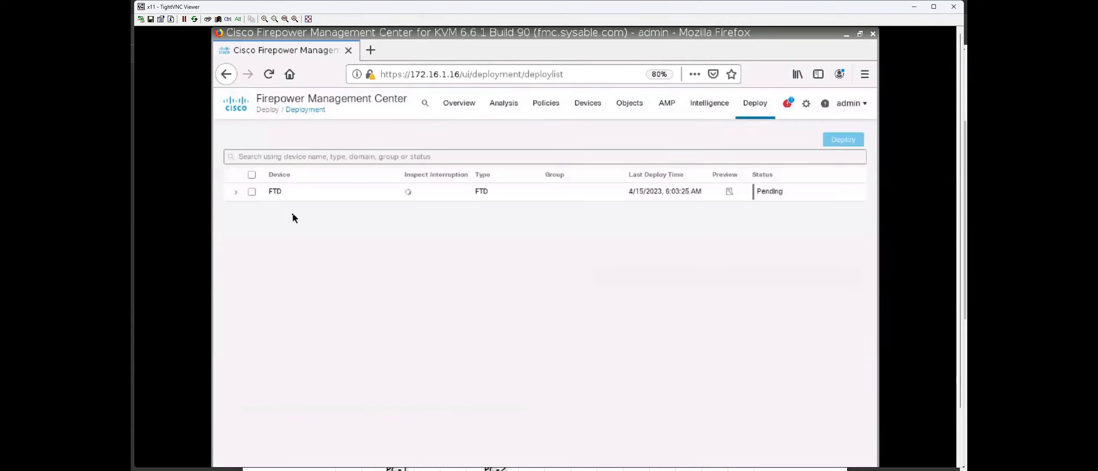
{"action": "left_click", "coordinate": [242, 192]}
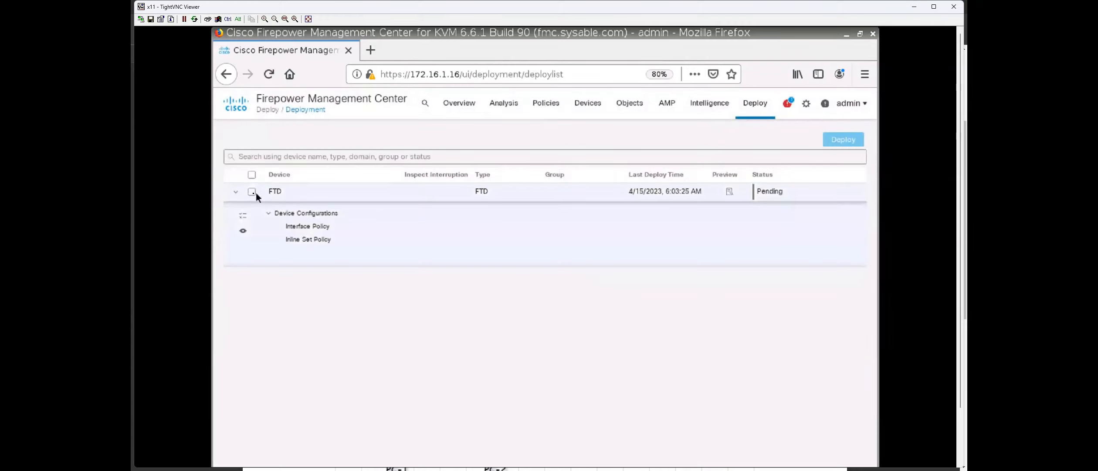
{"action": "left_click", "coordinate": [252, 192]}
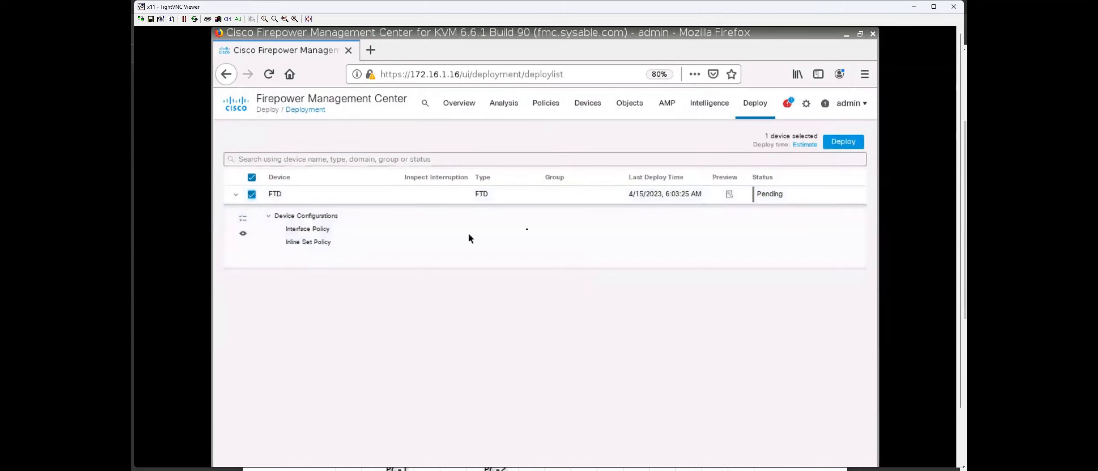
{"action": "left_click", "coordinate": [843, 141]}
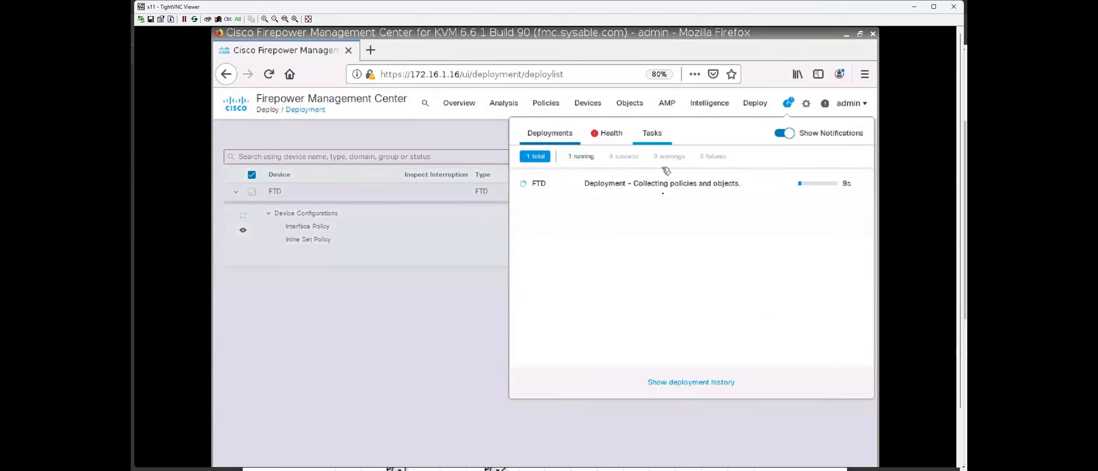
{"action": "left_click", "coordinate": [653, 133]}
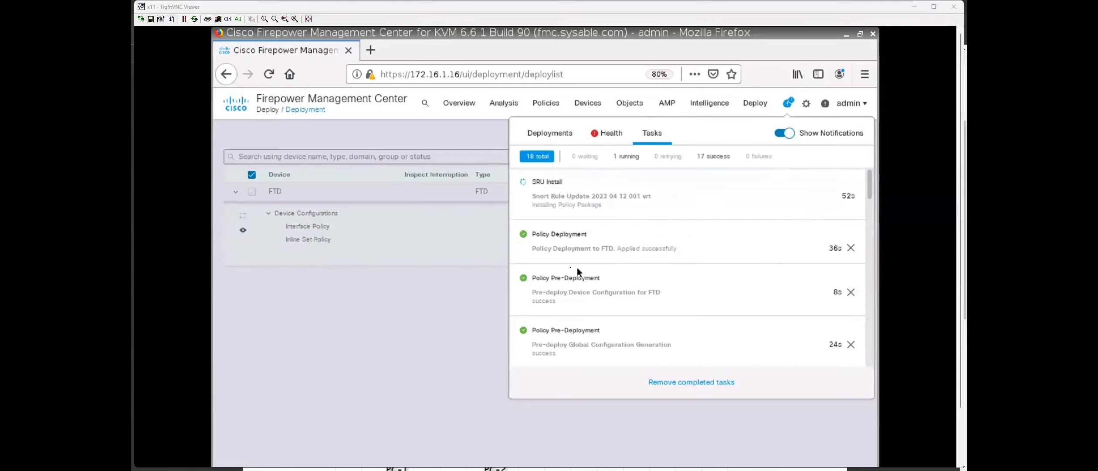
{"action": "left_click", "coordinate": [439, 319]}
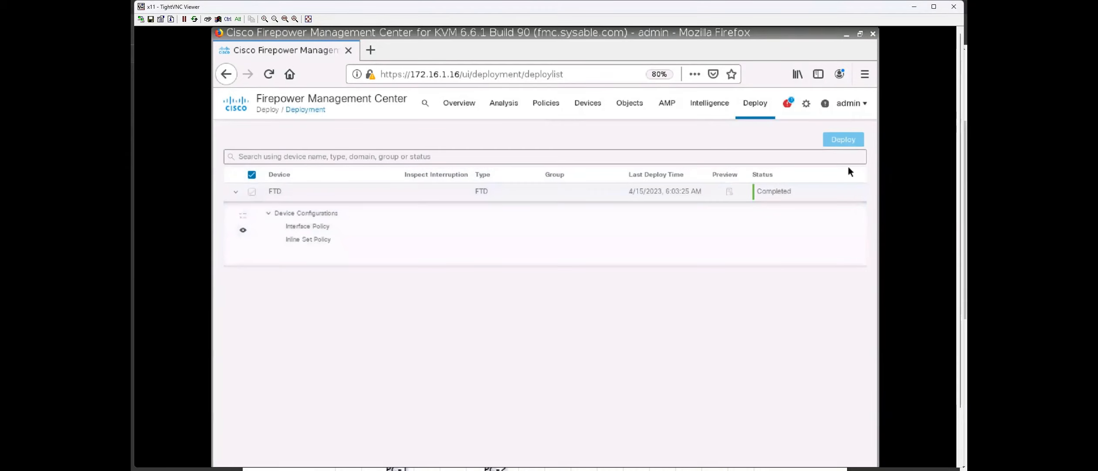
Run 'do ping 20.1.1.2' on R1, then go back to the management center.
{"action": "key", "text": "alt+Tab"}
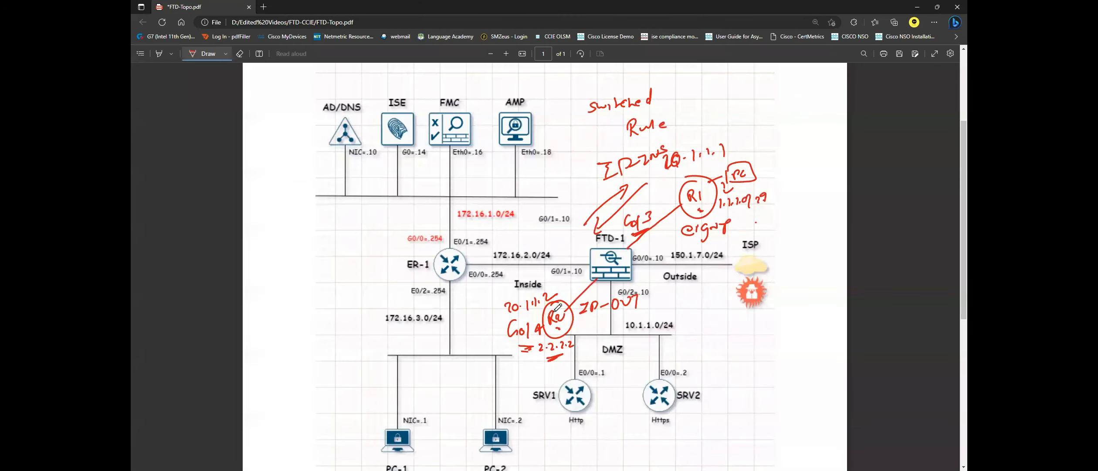
{"action": "key", "text": "alt+Tab"}
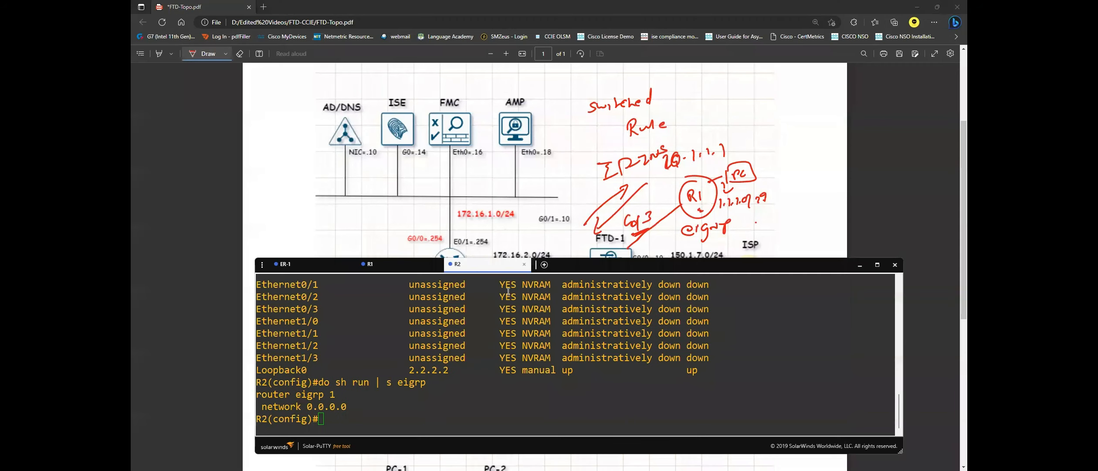
{"action": "type", "text": "do ping 20.1.1.2"}
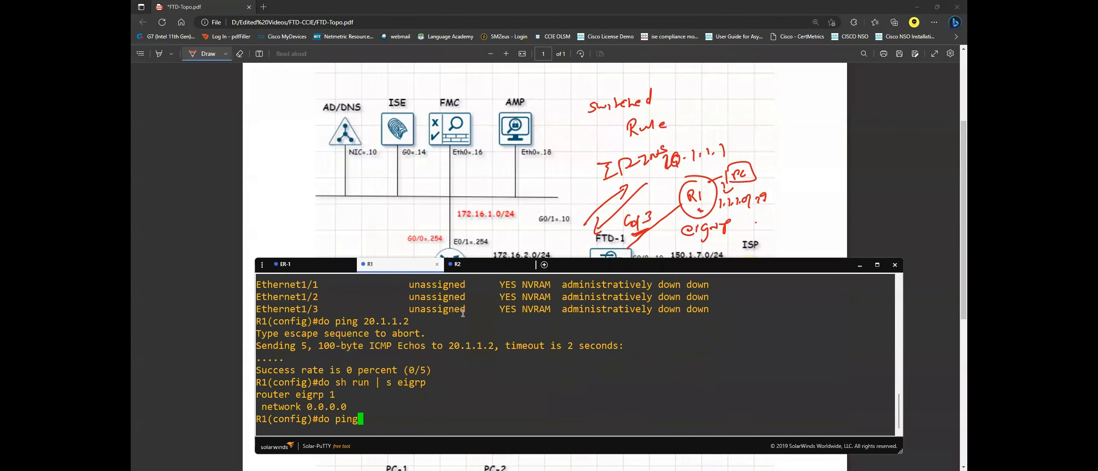
{"action": "key", "text": "Return"}
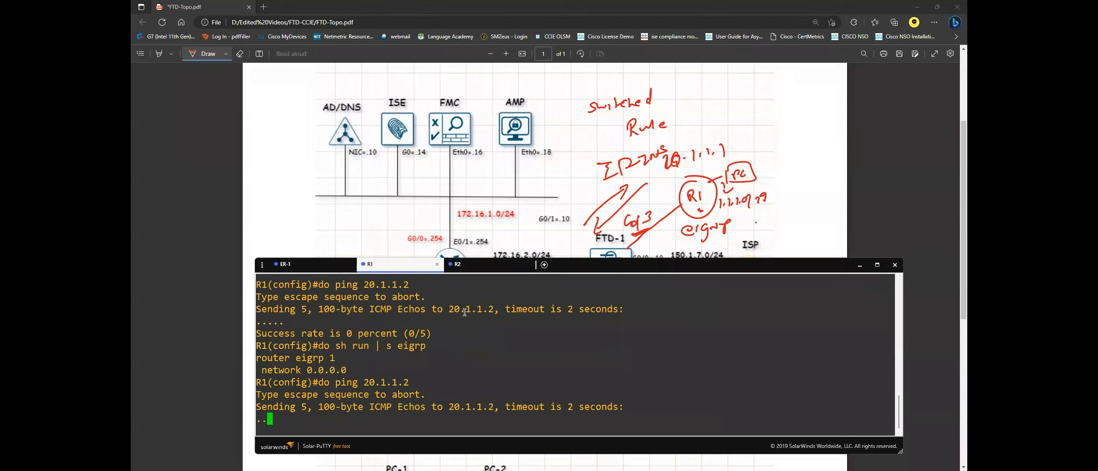
{"action": "left_click", "coordinate": [581, 214]}
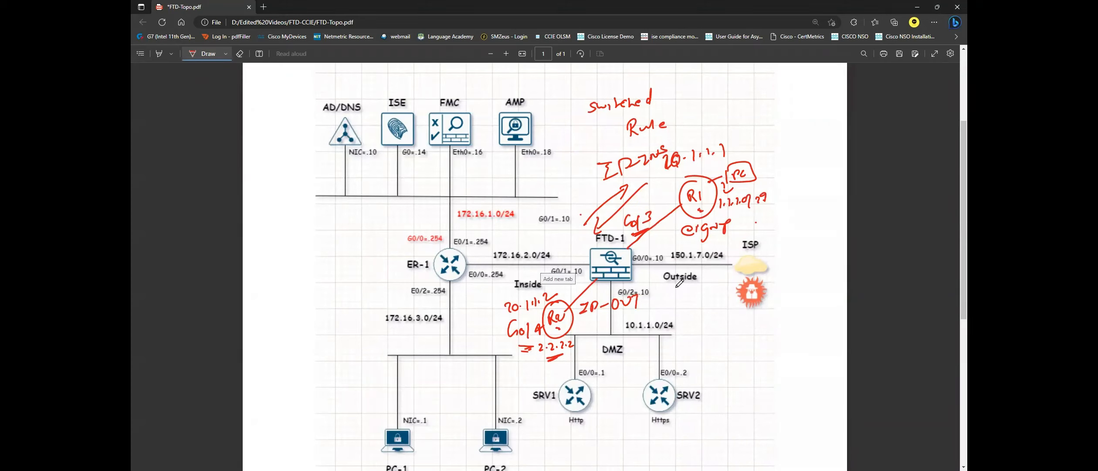
{"action": "key", "text": "alt+Tab"}
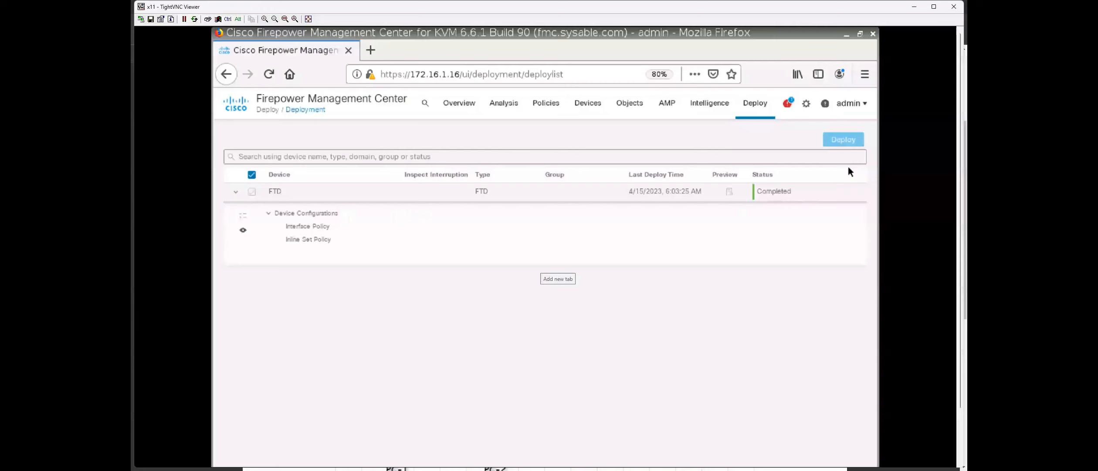
Check the deployment notifications, then open the FTD-POL access control policy for editing.
{"action": "left_click", "coordinate": [788, 104]}
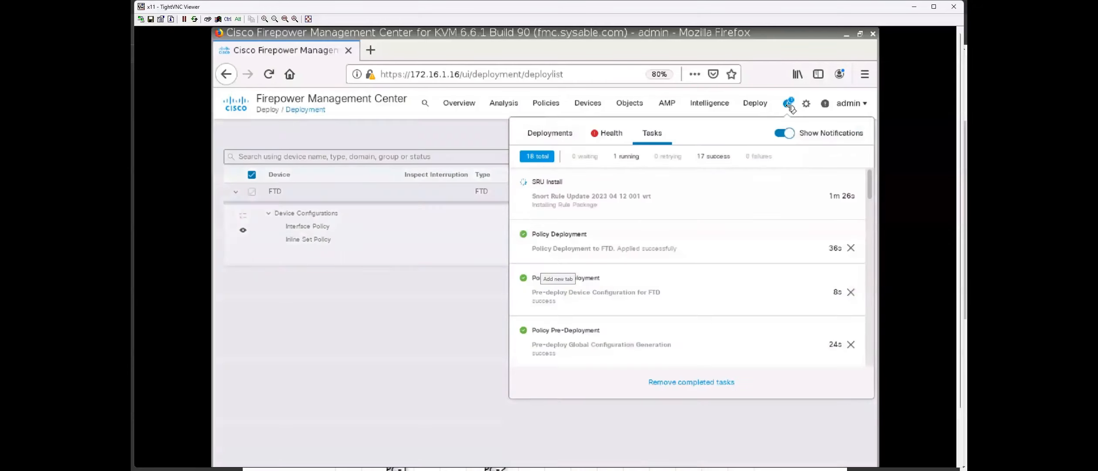
{"action": "left_click", "coordinate": [415, 368]}
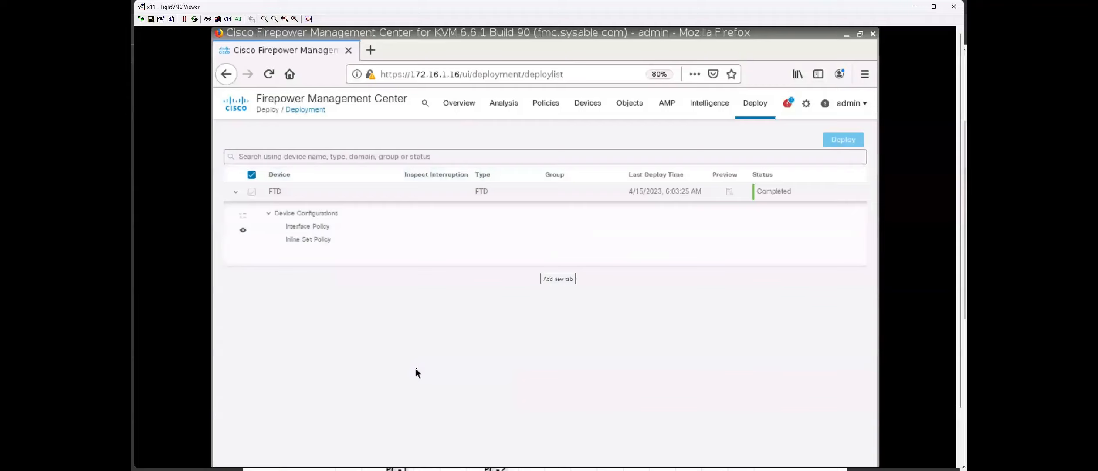
{"action": "left_click", "coordinate": [546, 103]}
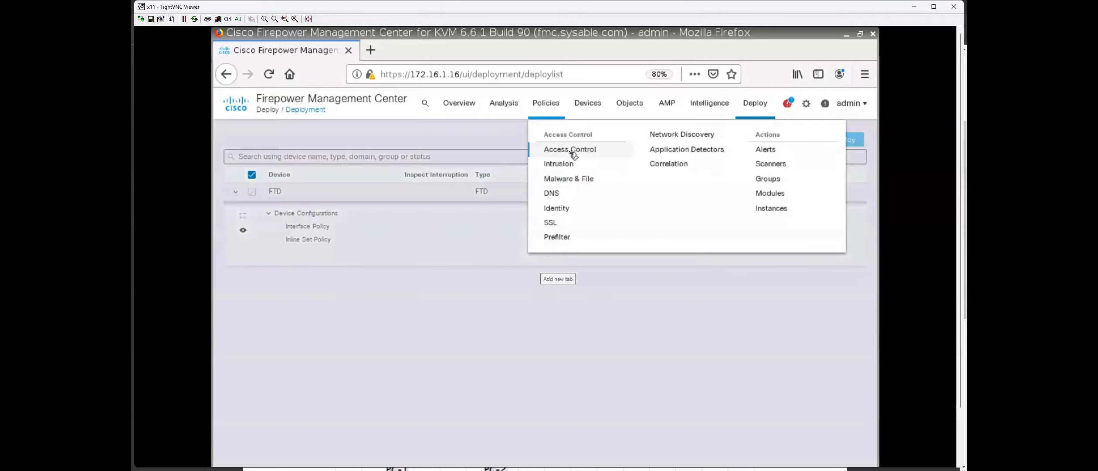
{"action": "left_click", "coordinate": [569, 152]}
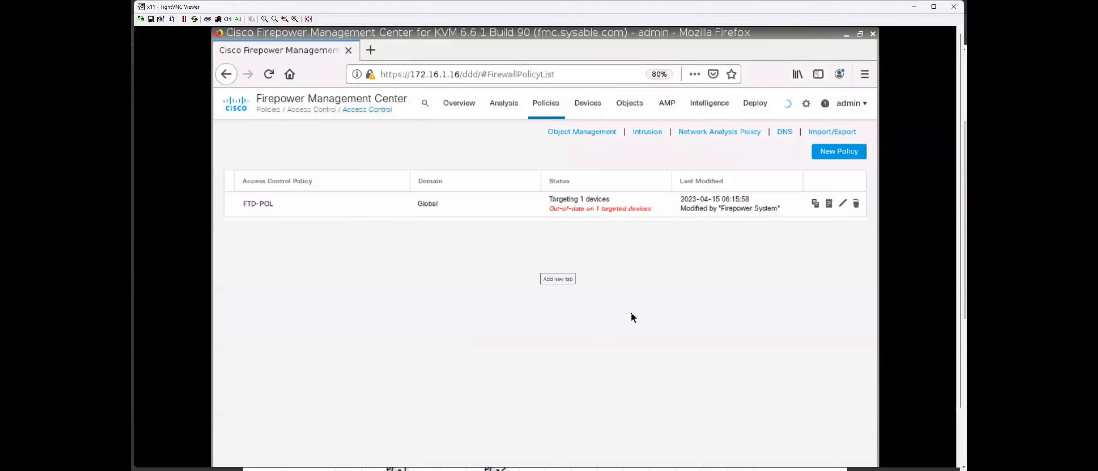
{"action": "left_click", "coordinate": [843, 203]}
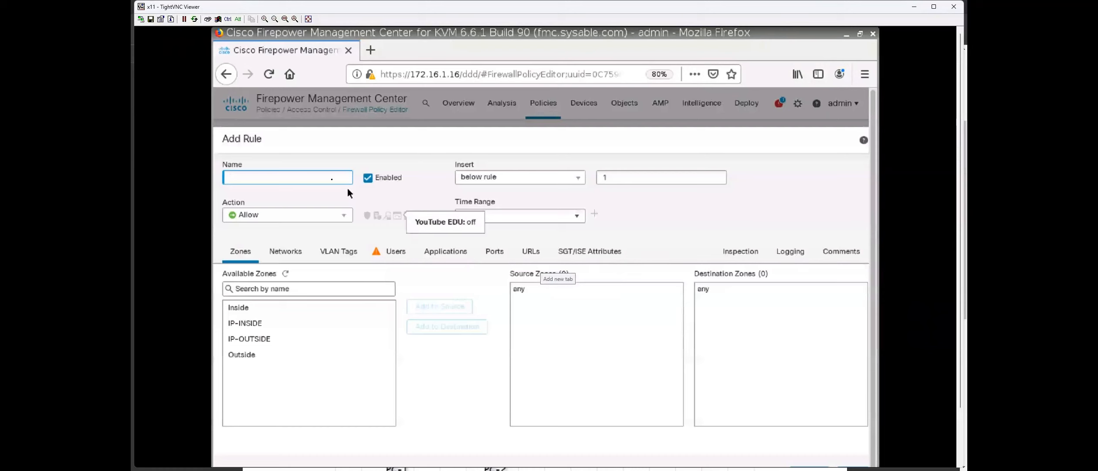
Name a new rule 'IPS' with IP-INSIDE and IP-OUTSIDE as both source and destination zones.
{"action": "type", "text": "IPS"}
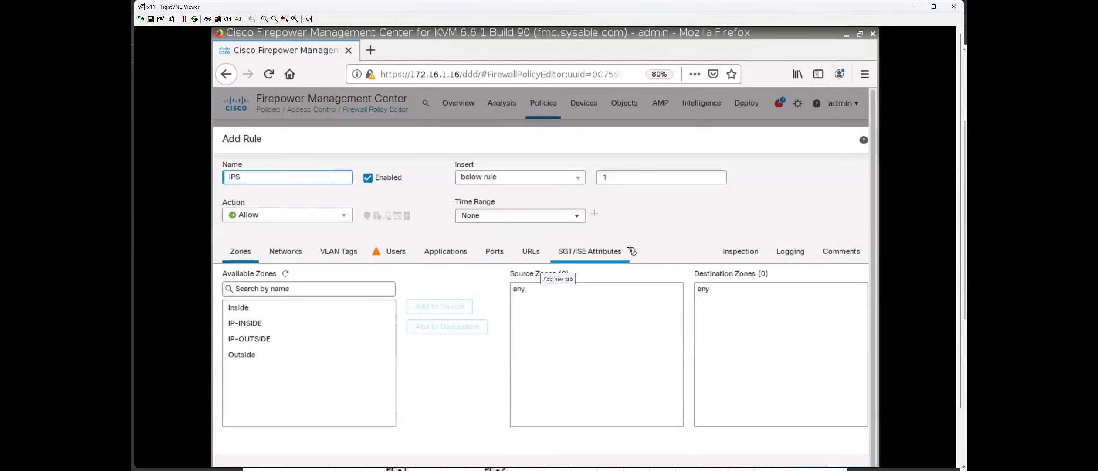
{"action": "left_click", "coordinate": [291, 327]}
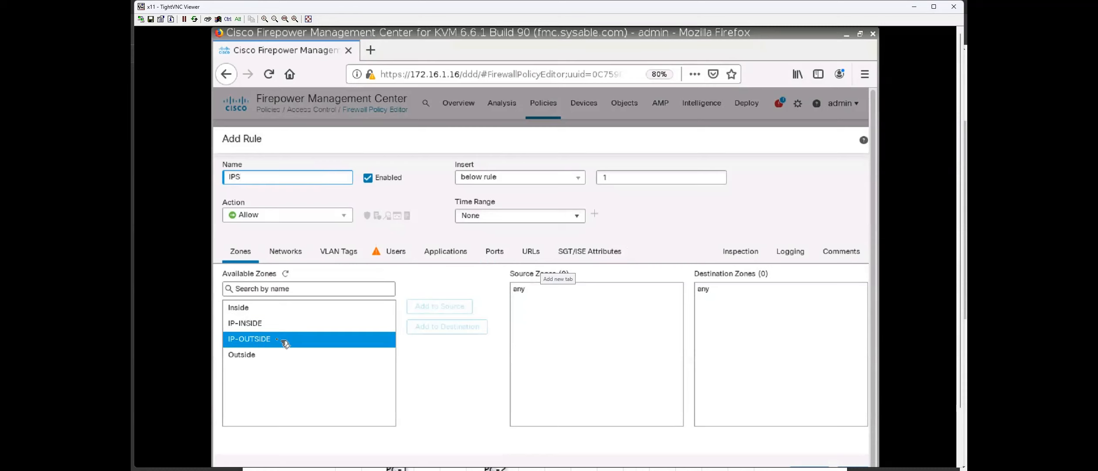
{"action": "left_click", "coordinate": [287, 327]}
{"action": "left_click", "coordinate": [453, 310]}
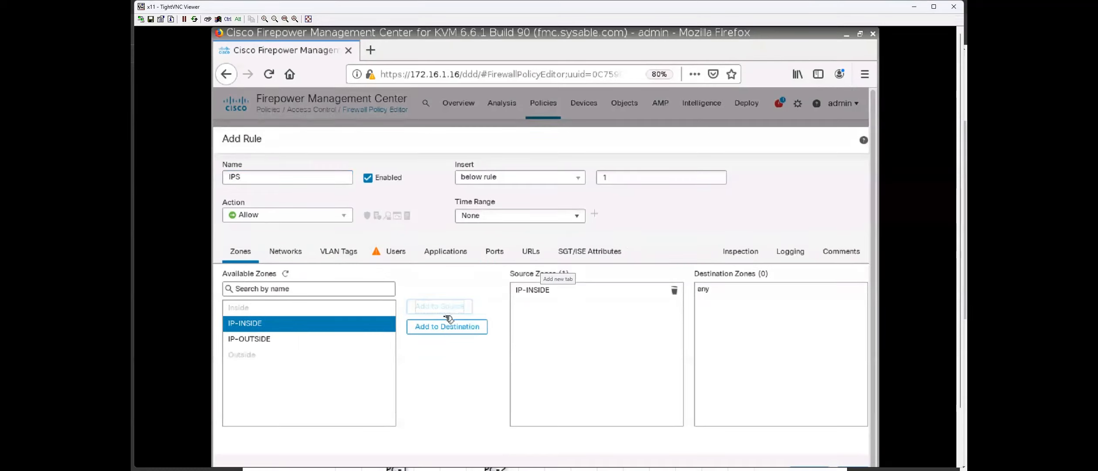
{"action": "left_click", "coordinate": [452, 326]}
{"action": "left_click", "coordinate": [317, 339]}
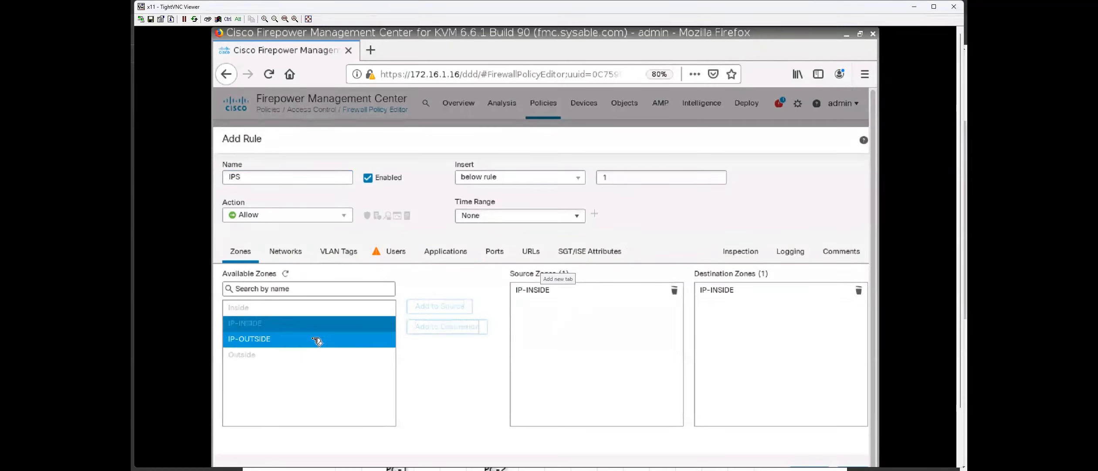
{"action": "left_click", "coordinate": [453, 307]}
{"action": "left_click", "coordinate": [451, 327]}
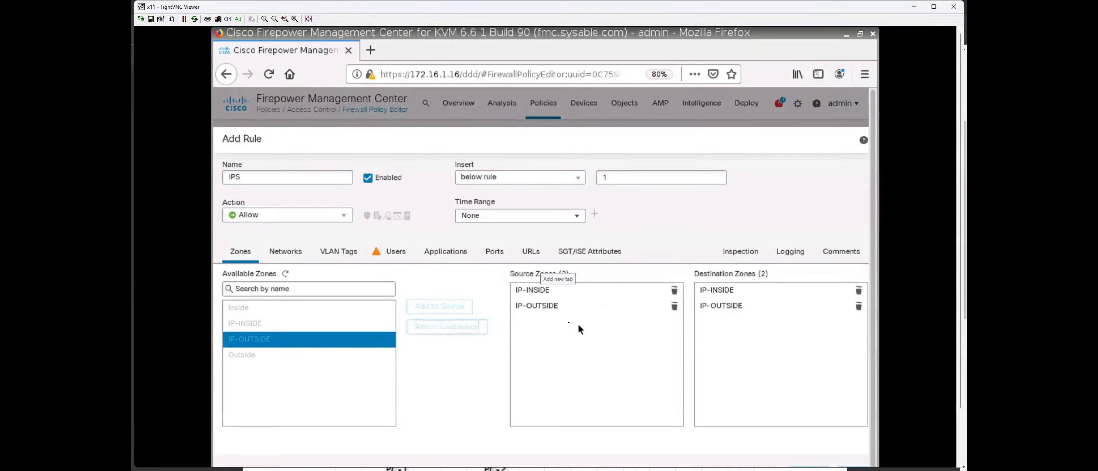
{"action": "mouse_move", "coordinate": [567, 313]}
{"action": "left_mouse_down"}
{"action": "mouse_move", "coordinate": [542, 293]}
{"action": "mouse_move", "coordinate": [550, 303]}
{"action": "left_mouse_up"}
Set any-ipv4 as both the rule's source and destination network.
{"action": "left_click", "coordinate": [292, 256]}
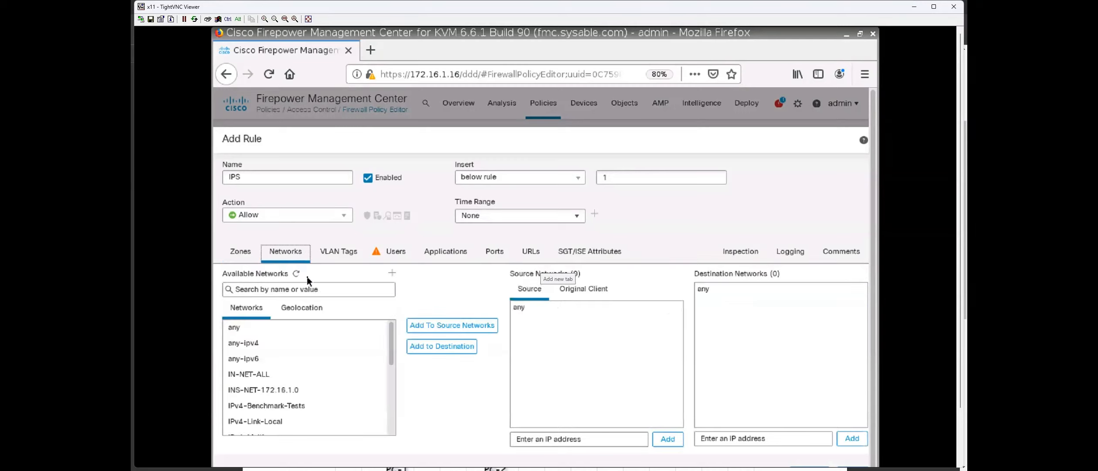
{"action": "left_click", "coordinate": [261, 343]}
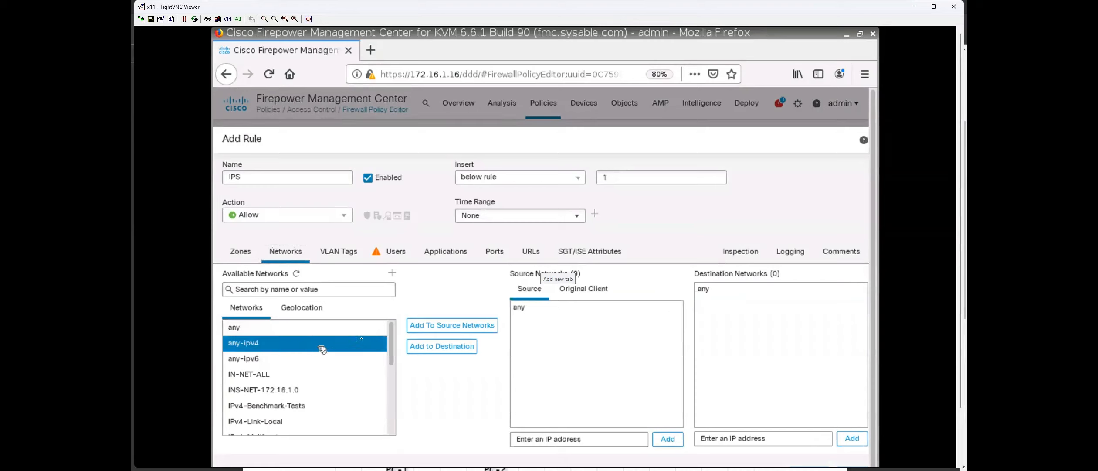
{"action": "left_click", "coordinate": [428, 336]}
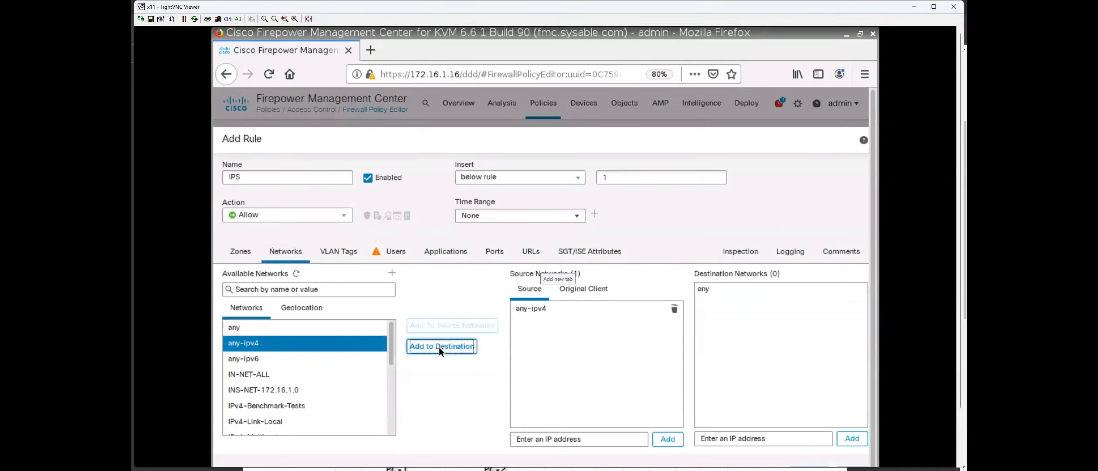
{"action": "left_click", "coordinate": [438, 347]}
Add protocol EIGRP (88) as the rule's destination port.
{"action": "left_click", "coordinate": [495, 252]}
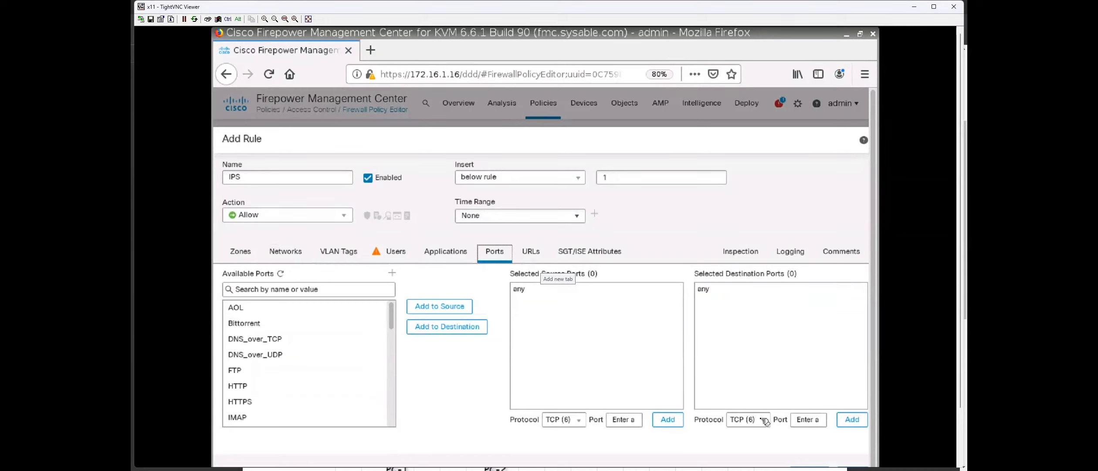
{"action": "left_click", "coordinate": [811, 421]}
{"action": "left_click", "coordinate": [760, 420]}
{"action": "scroll", "coordinate": [770, 327], "scroll_direction": "up", "scroll_amount": 7}
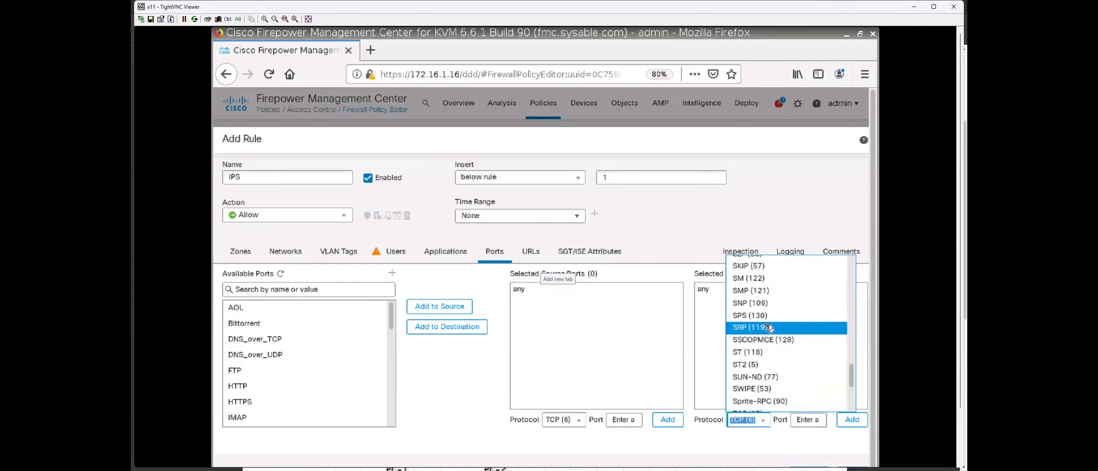
{"action": "scroll", "coordinate": [769, 328], "scroll_direction": "up", "scroll_amount": 8}
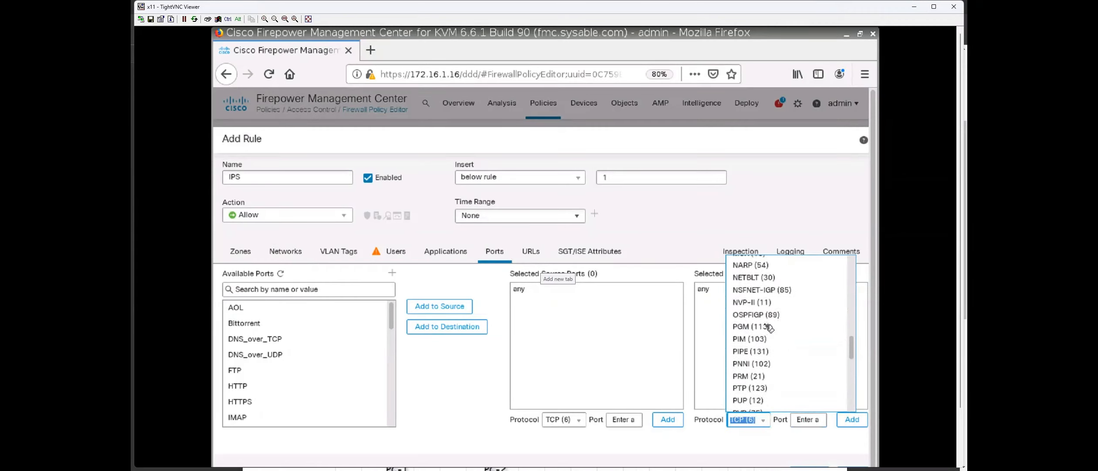
{"action": "scroll", "coordinate": [769, 327], "scroll_direction": "up", "scroll_amount": 8}
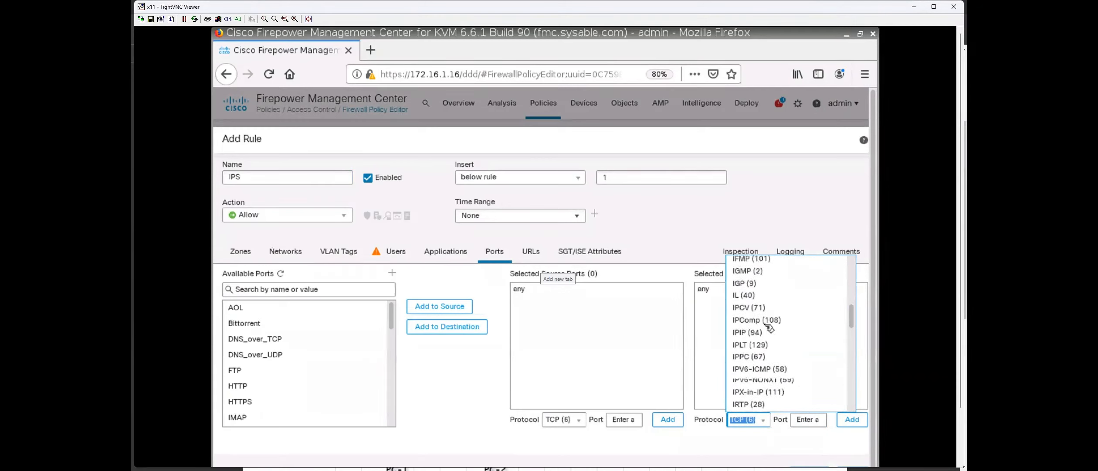
{"action": "scroll", "coordinate": [769, 327], "scroll_direction": "up", "scroll_amount": 3}
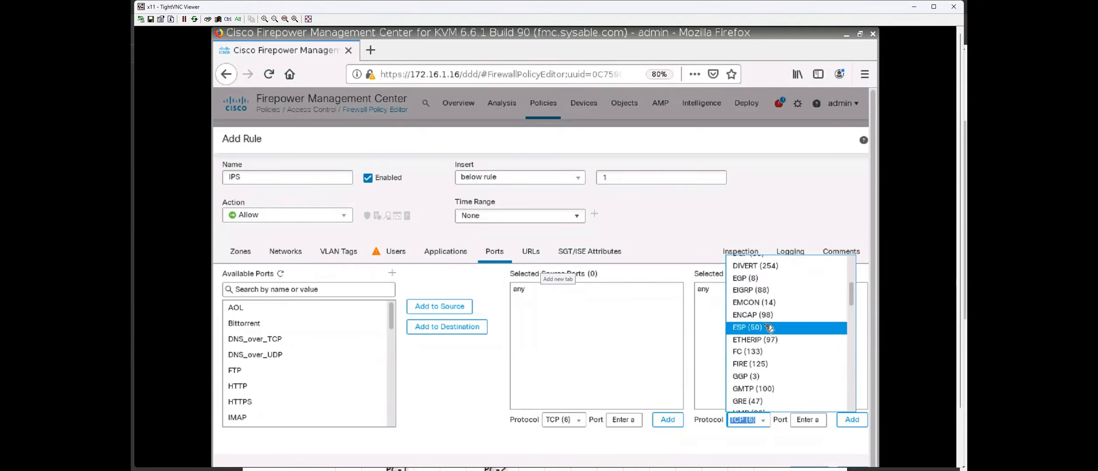
{"action": "left_click", "coordinate": [760, 312]}
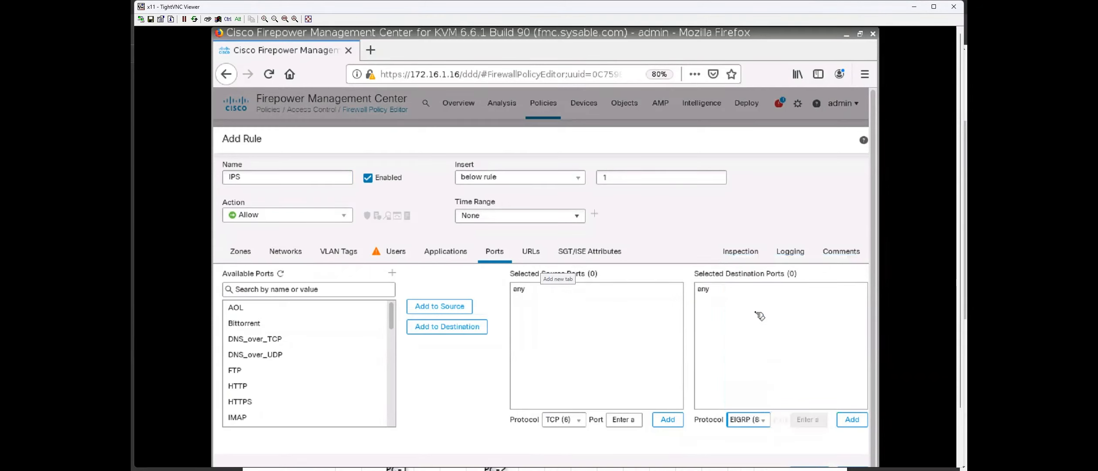
{"action": "left_click", "coordinate": [852, 419]}
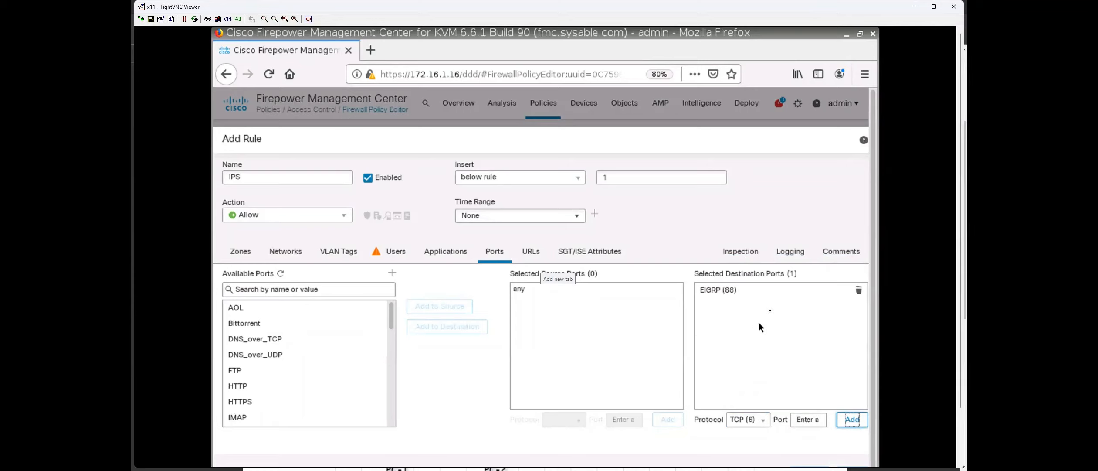
{"action": "left_click", "coordinate": [790, 252]}
Enable Log at Beginning of Connection, add the IPS rule, and save FTD-POL.
{"action": "left_click", "coordinate": [255, 281]}
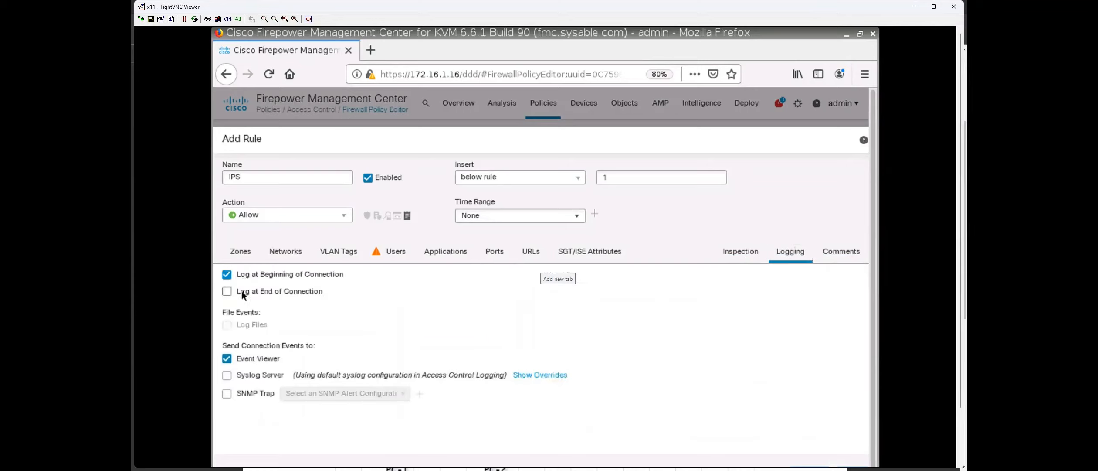
{"action": "scroll", "coordinate": [517, 323], "scroll_direction": "down", "scroll_amount": 1}
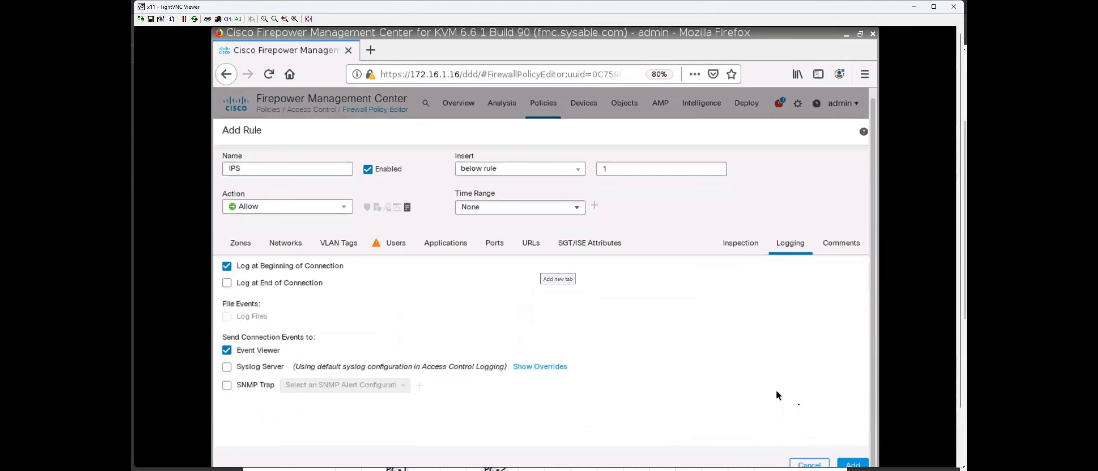
{"action": "left_click", "coordinate": [853, 463]}
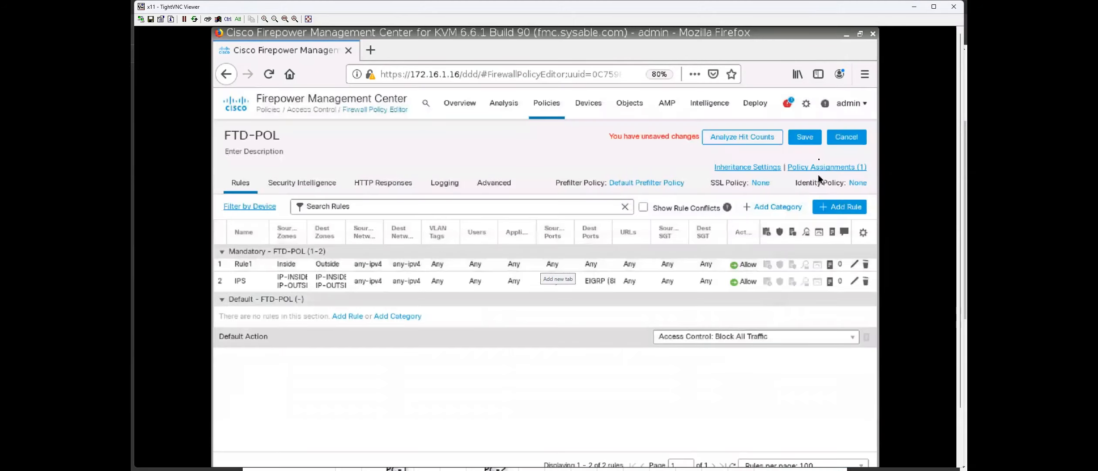
{"action": "left_click", "coordinate": [804, 137]}
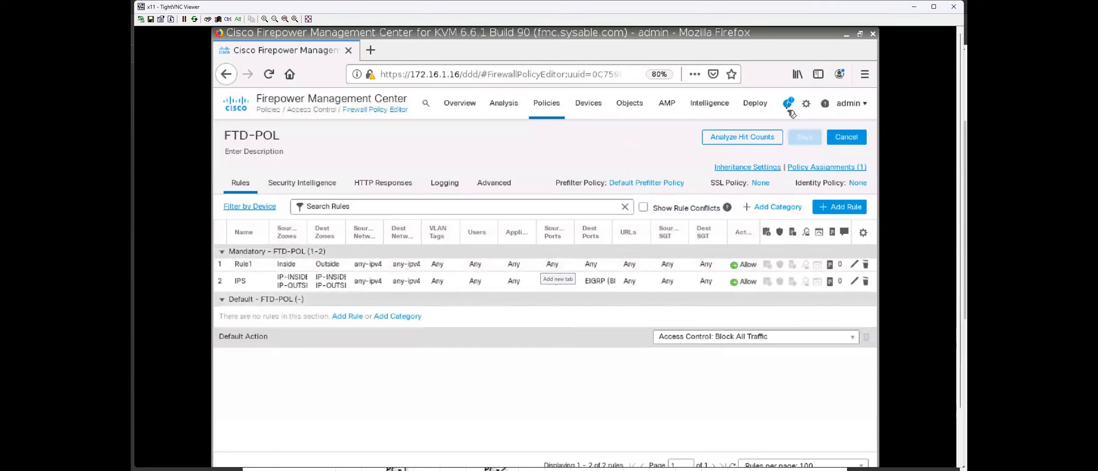
Review the background tasks list, then bring up the Deployment page with the FTD pending.
{"action": "left_click", "coordinate": [787, 103]}
{"action": "left_click", "coordinate": [652, 134]}
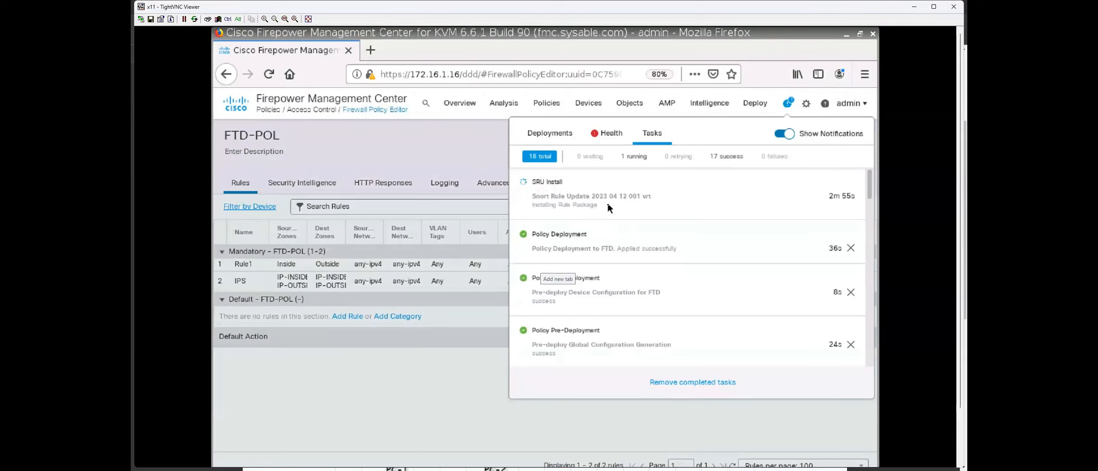
{"action": "left_click", "coordinate": [429, 386]}
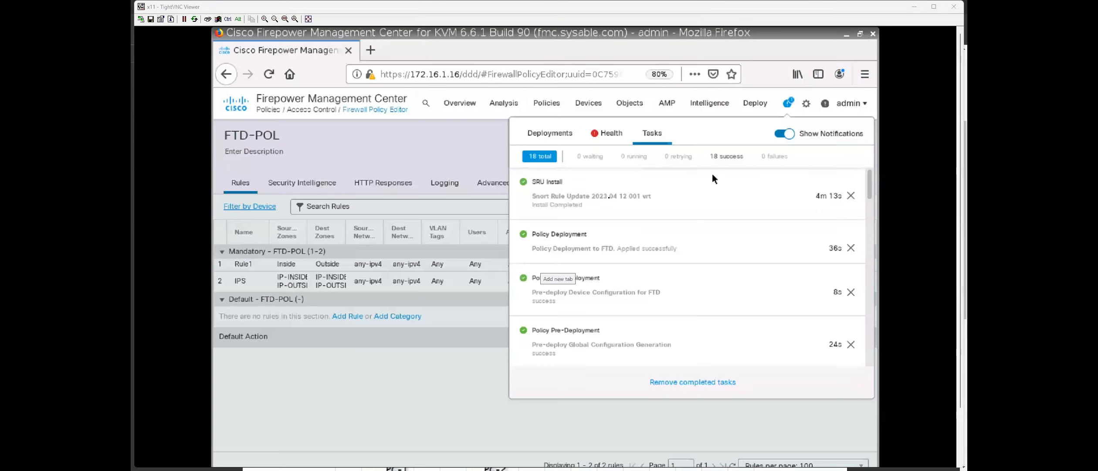
{"action": "left_click", "coordinate": [443, 383]}
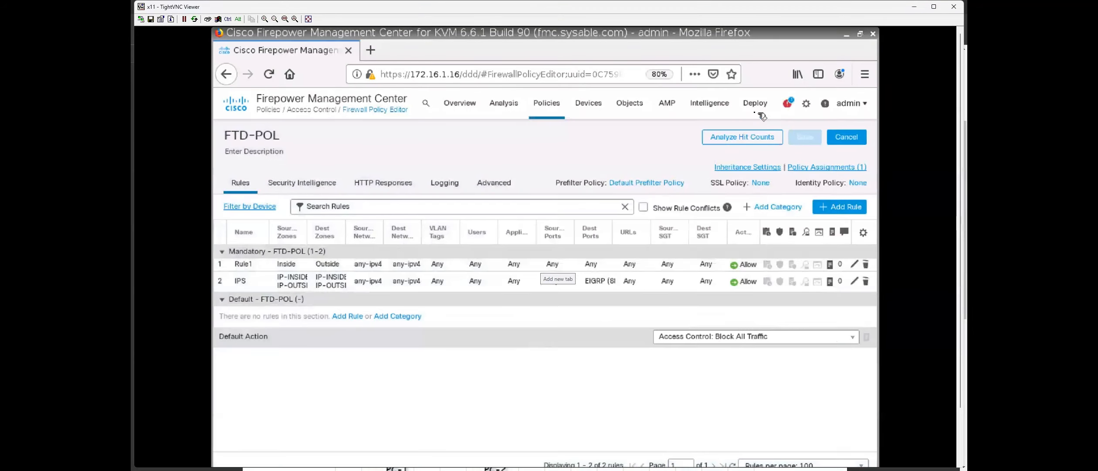
{"action": "left_click", "coordinate": [760, 127]}
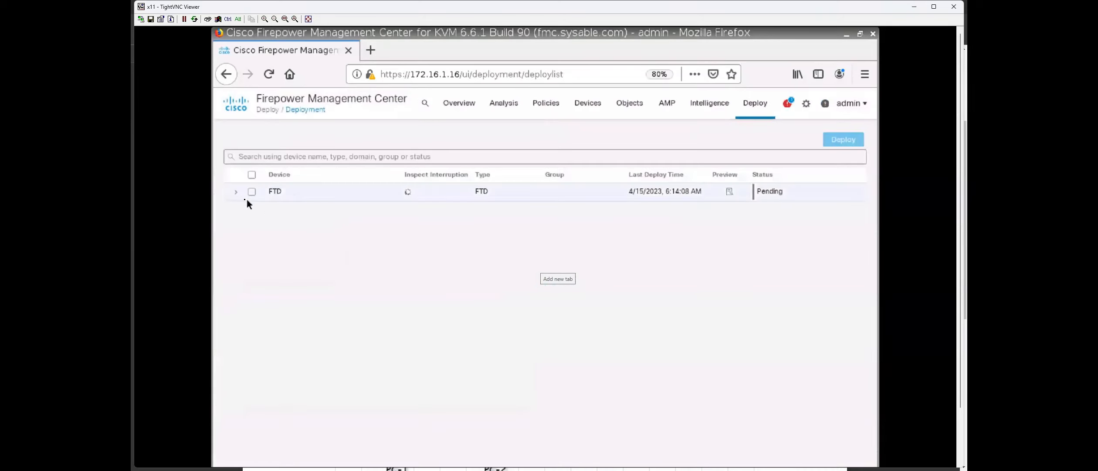
Select the FTD and start deploying the saved FTD-POL policy, then bring up R1's terminal.
{"action": "left_click", "coordinate": [236, 192]}
{"action": "left_click", "coordinate": [252, 192]}
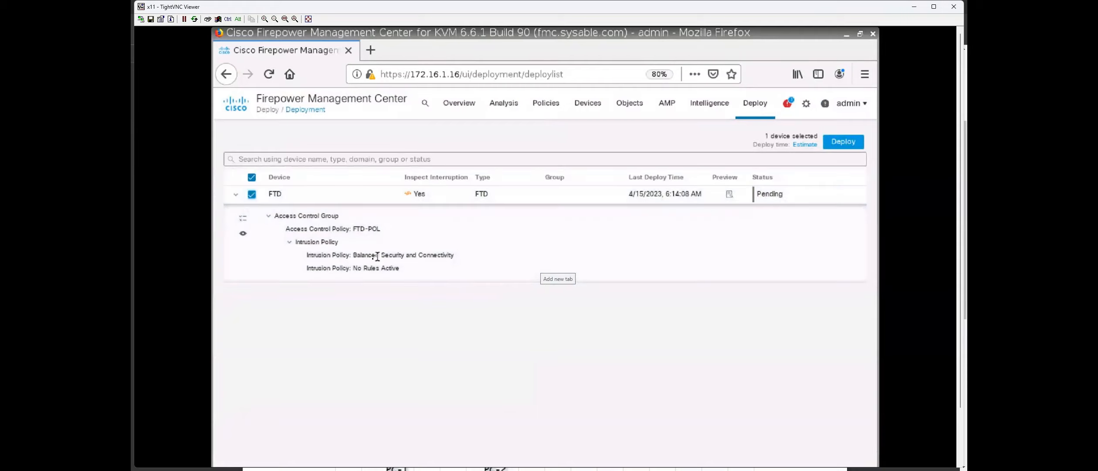
{"action": "left_click", "coordinate": [843, 141]}
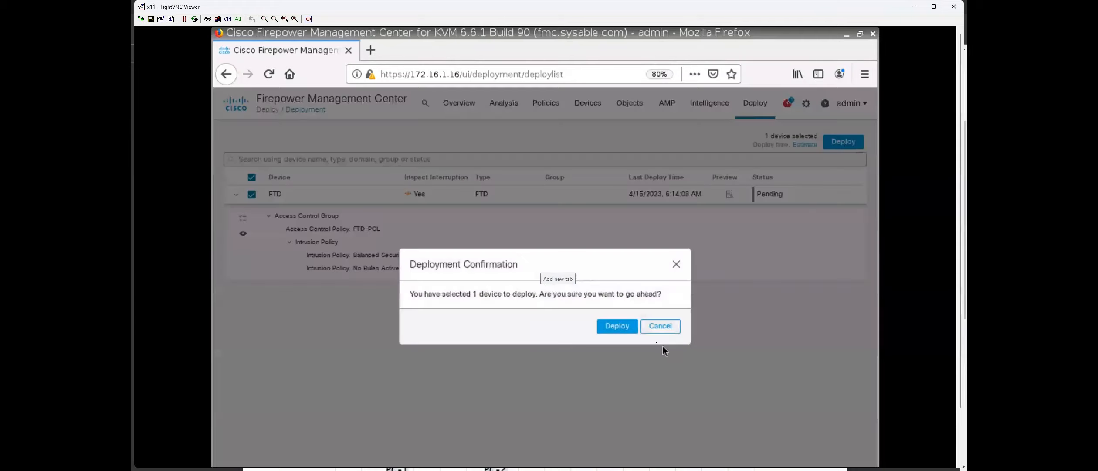
{"action": "key", "text": "alt+Tab"}
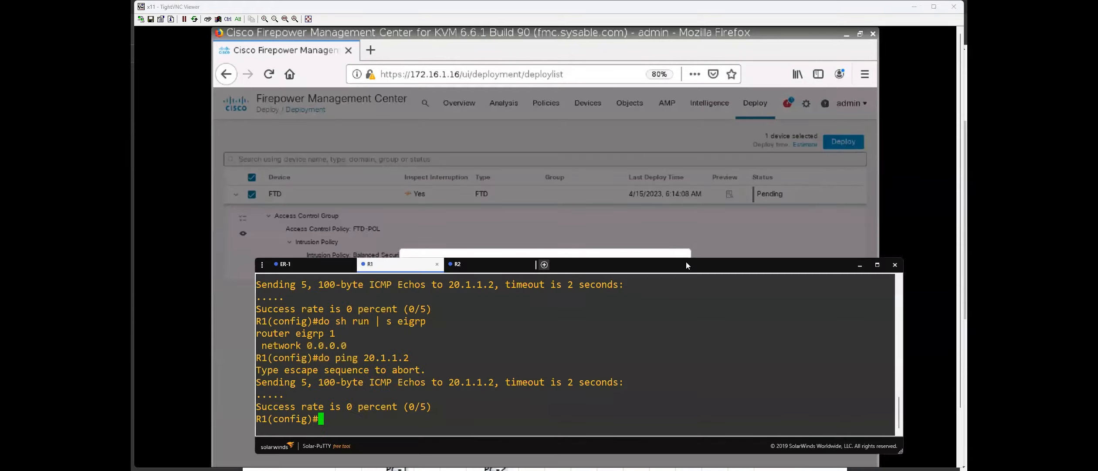
{"action": "left_click_drag", "start_coordinate": [771, 264], "coordinate": [743, 266]}
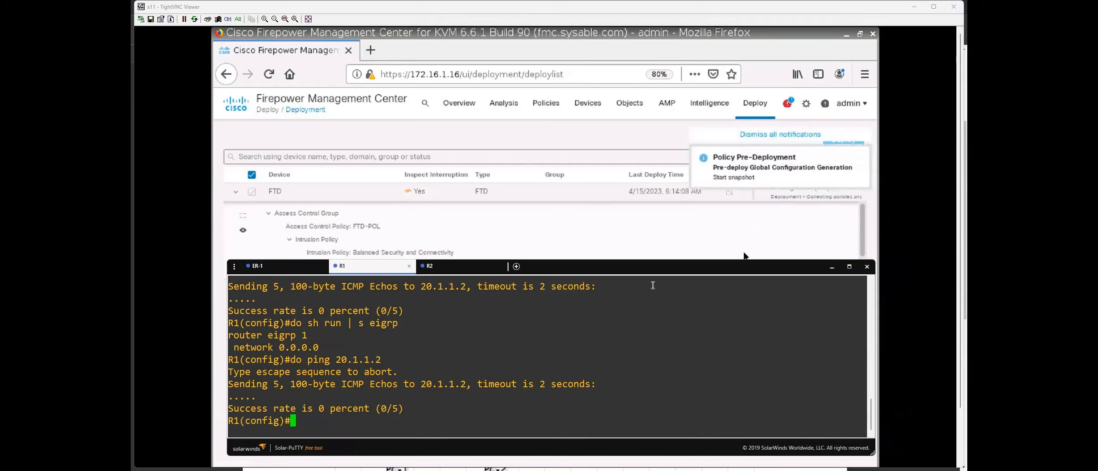
Watch the Tasks list for the FTD policy deployment, then switch to R1's terminal.
{"action": "left_click", "coordinate": [786, 123]}
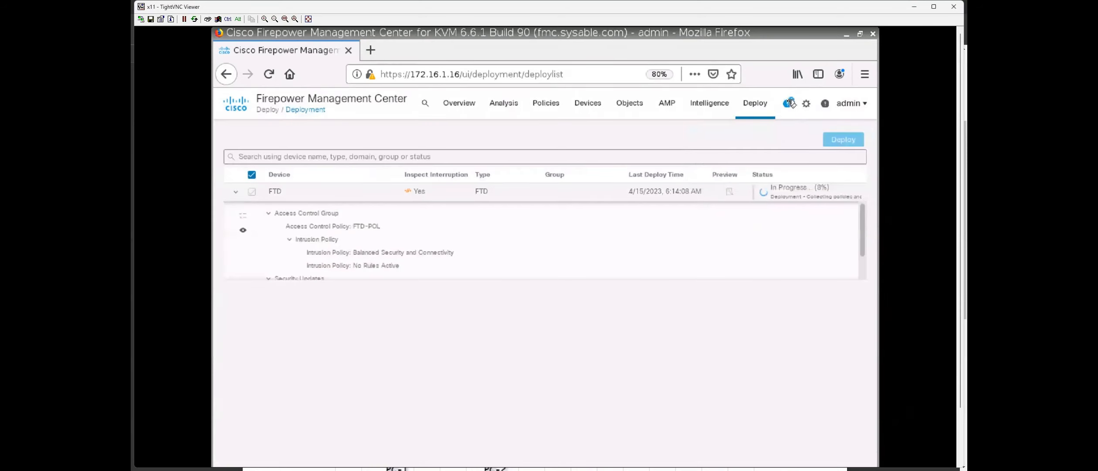
{"action": "left_click", "coordinate": [789, 104]}
{"action": "left_click", "coordinate": [652, 133]}
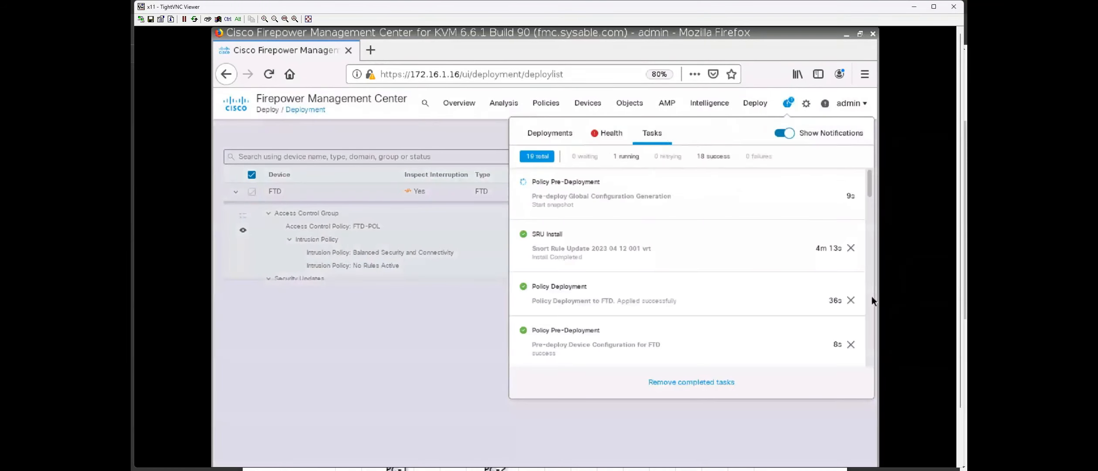
{"action": "key", "text": "alt+Tab"}
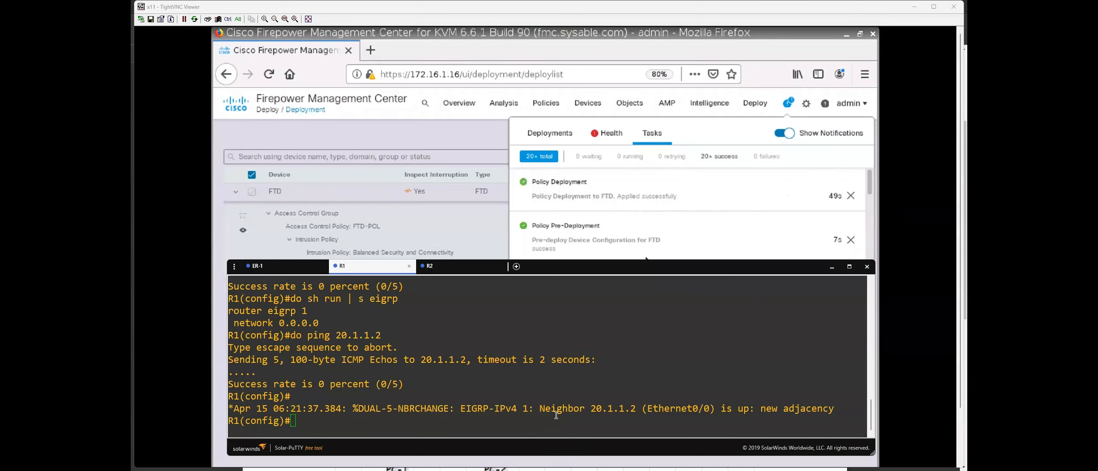
Run 'do sh ip eigrp neighbors' on R1, confirming the 20.1.1.2 adjacency.
{"action": "left_click_drag", "start_coordinate": [592, 407], "coordinate": [636, 408]}
{"action": "left_click", "coordinate": [627, 420]}
{"action": "type", "text": "do sh ip eigrp ne"}
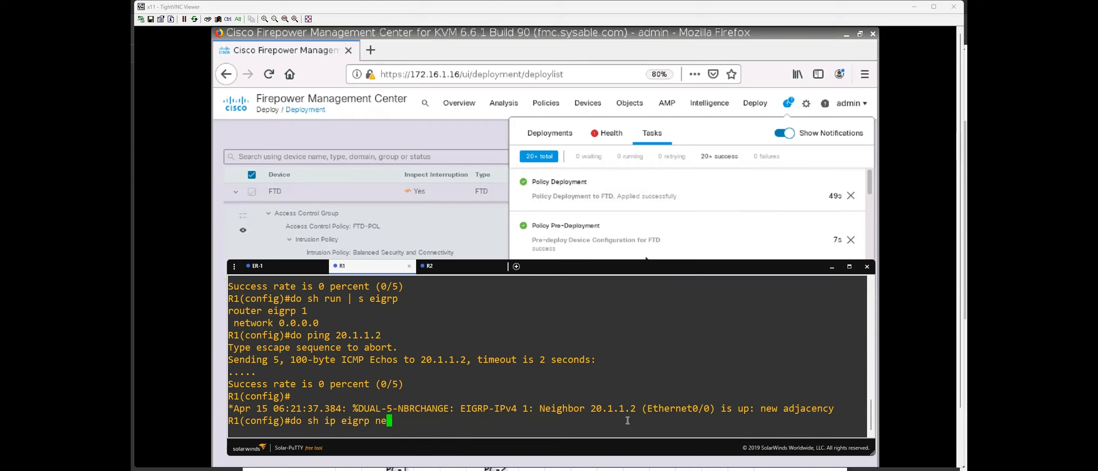
{"action": "key", "text": "Tab"}
{"action": "key", "text": "Return"}
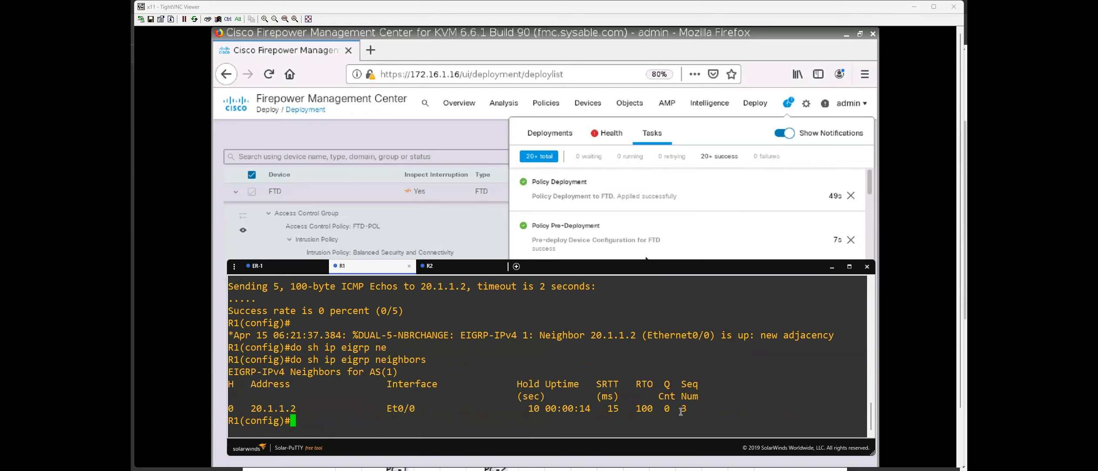
{"action": "left_click_drag", "start_coordinate": [687, 407], "coordinate": [409, 396]}
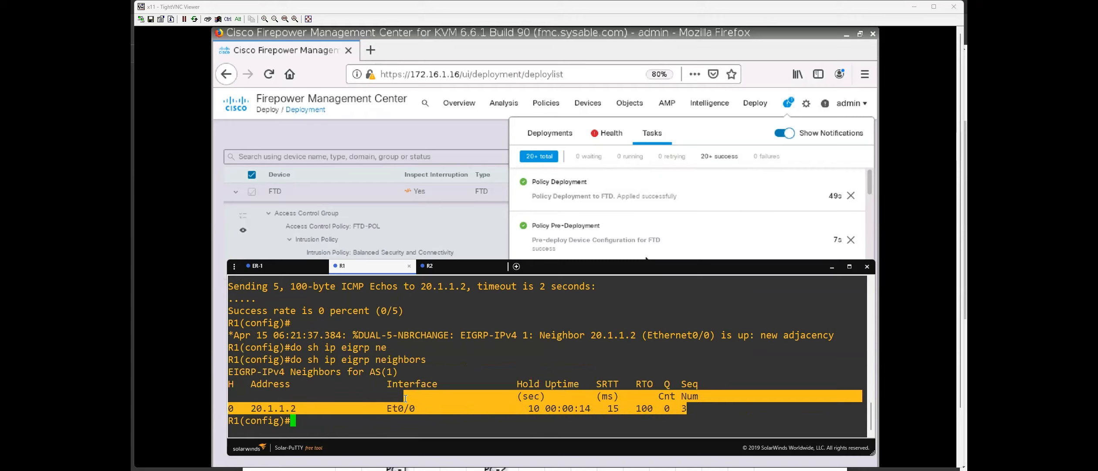
{"action": "left_click", "coordinate": [429, 422]}
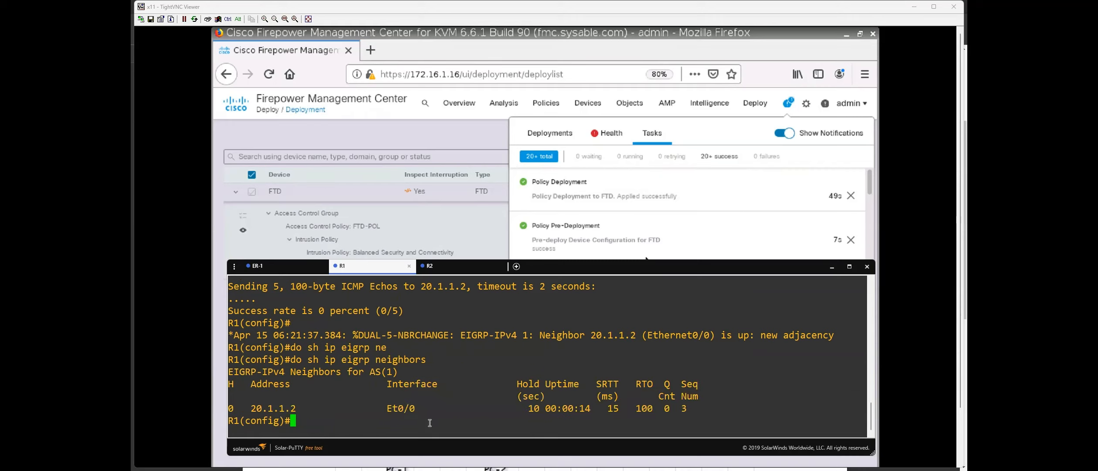
Confirm the EIGRP route to 2.2.2.0, see 'do ping 2.2.2.2' fail, and return to FMC.
{"action": "type", "text": "do sh ip route eig"}
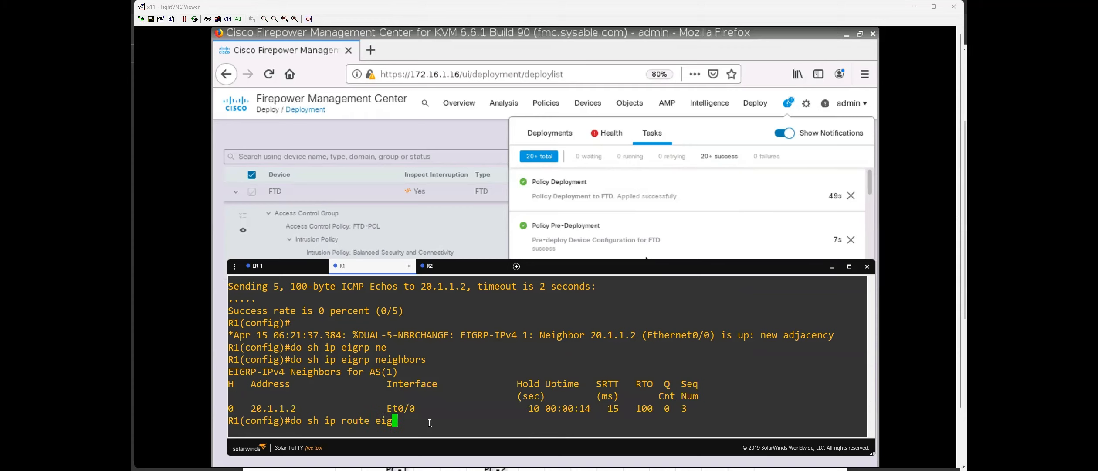
{"action": "type", "text": "rp"}
{"action": "key", "text": "Return"}
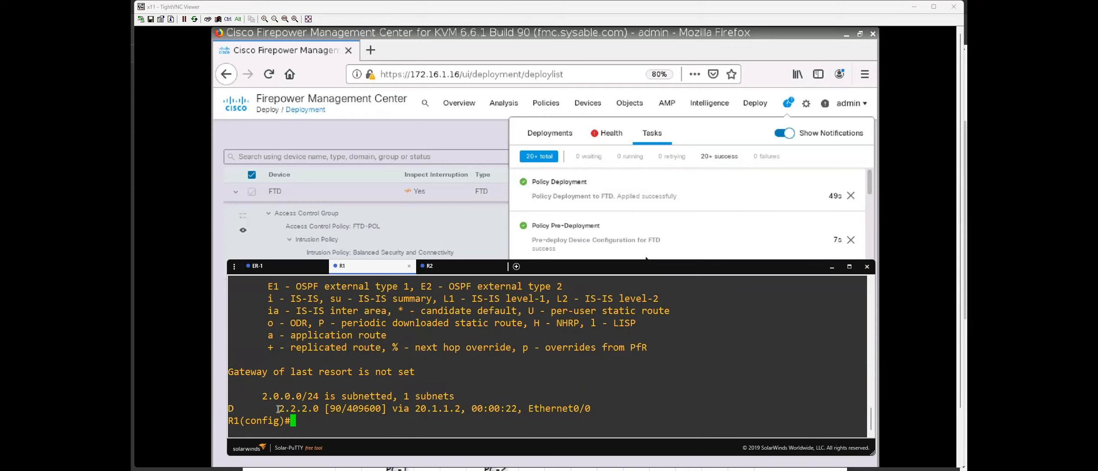
{"action": "left_click_drag", "start_coordinate": [278, 408], "coordinate": [307, 409]}
{"action": "left_click", "coordinate": [341, 426]}
{"action": "type", "text": "do ping 2.2.2.2"}
{"action": "key", "text": "Return"}
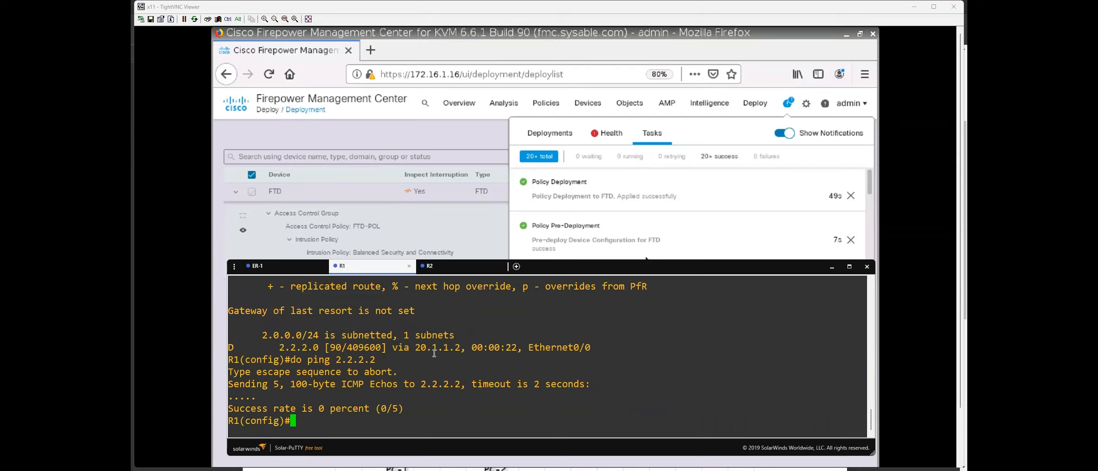
{"action": "left_click", "coordinate": [370, 199]}
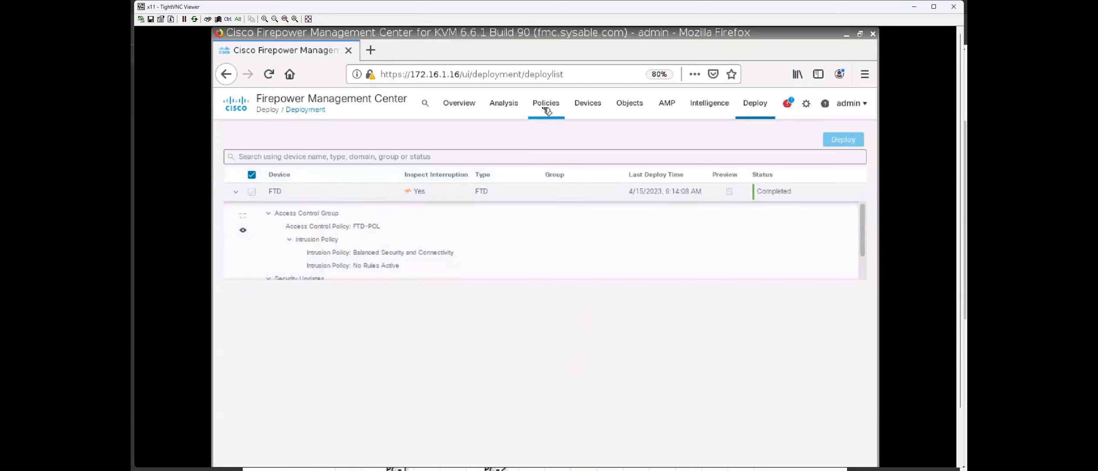
Open the IPS rule of the FTD-POL access control policy at its port settings.
{"action": "mouse_move", "coordinate": [547, 112]}
{"action": "left_click", "coordinate": [566, 148]}
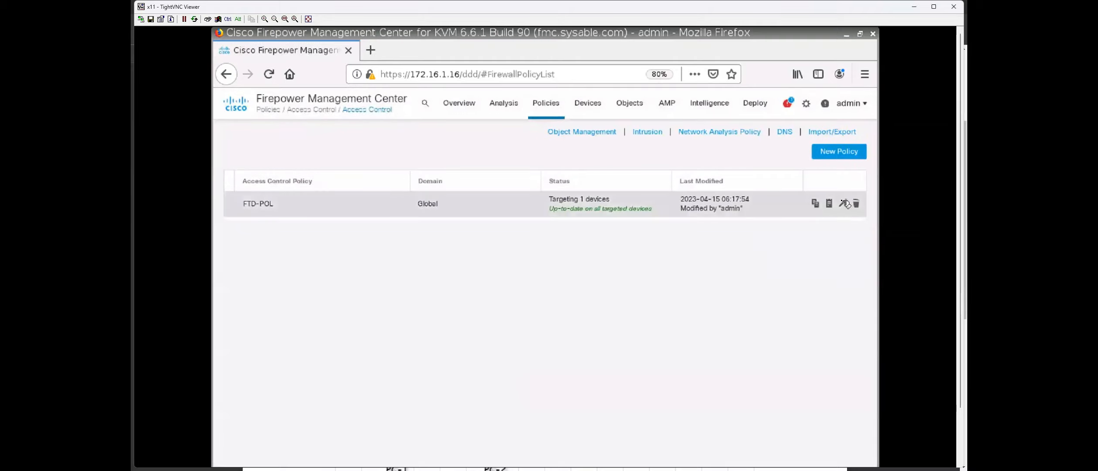
{"action": "left_click", "coordinate": [844, 203]}
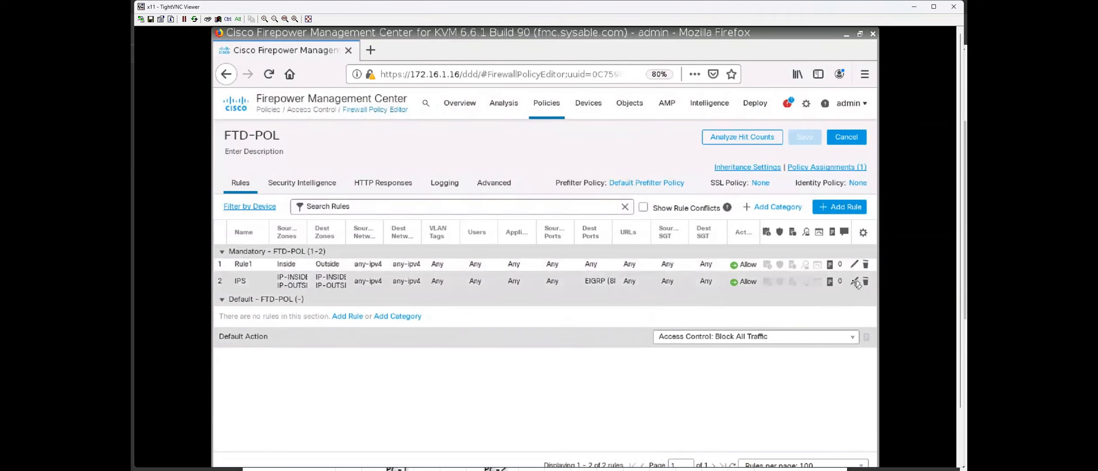
{"action": "left_click", "coordinate": [855, 282]}
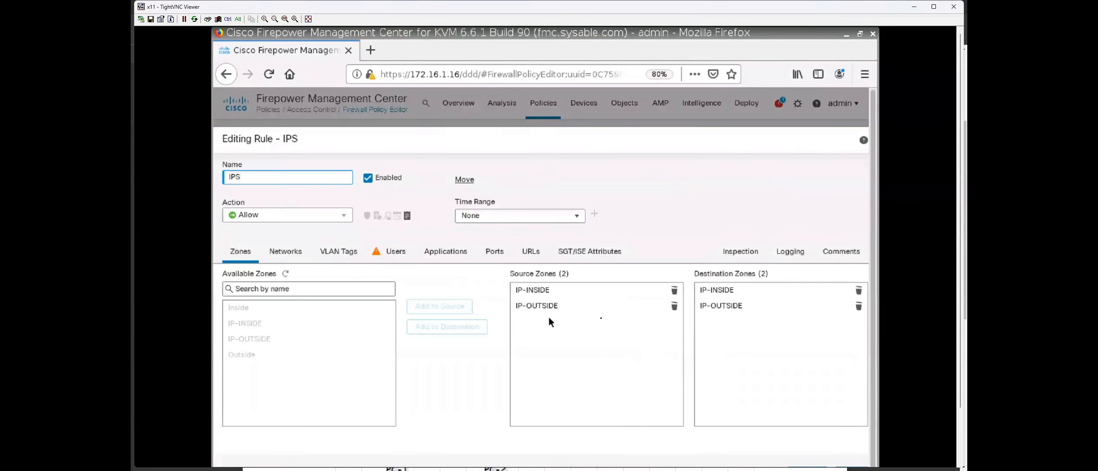
{"action": "left_click", "coordinate": [494, 250]}
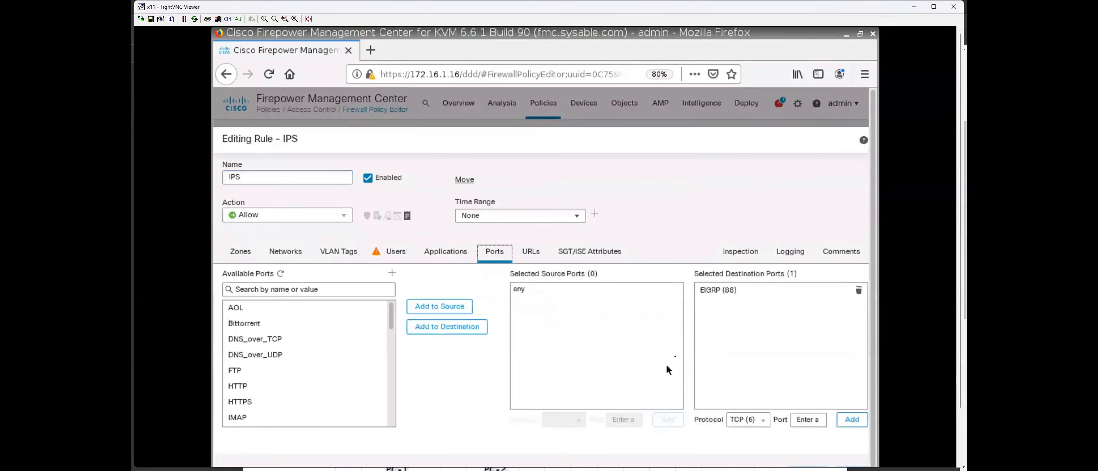
Add ICMP (any type) and HTTP to the IPS rule's destination ports.
{"action": "left_click", "coordinate": [765, 420]}
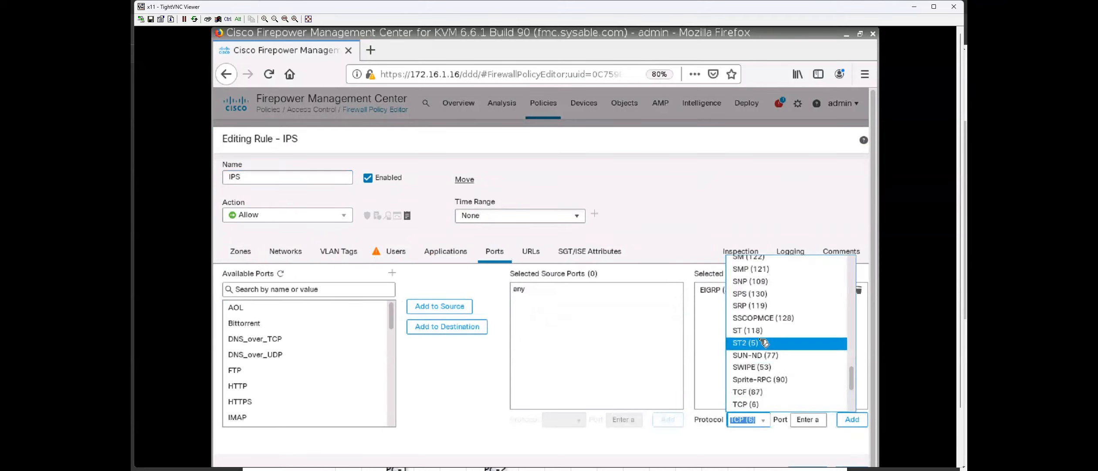
{"action": "scroll", "coordinate": [763, 343], "scroll_direction": "up", "scroll_amount": 3}
{"action": "scroll", "coordinate": [763, 342], "scroll_direction": "up", "scroll_amount": 14}
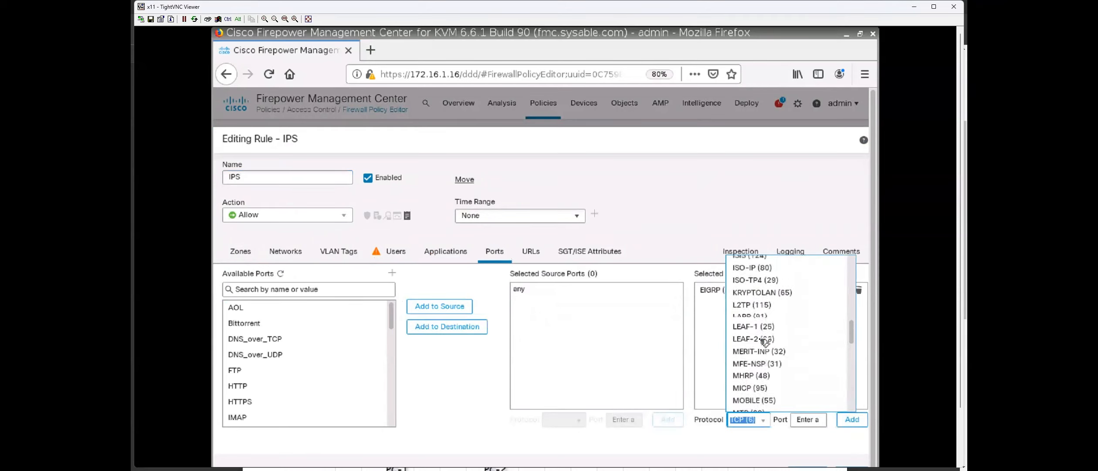
{"action": "scroll", "coordinate": [762, 343], "scroll_direction": "up", "scroll_amount": 5}
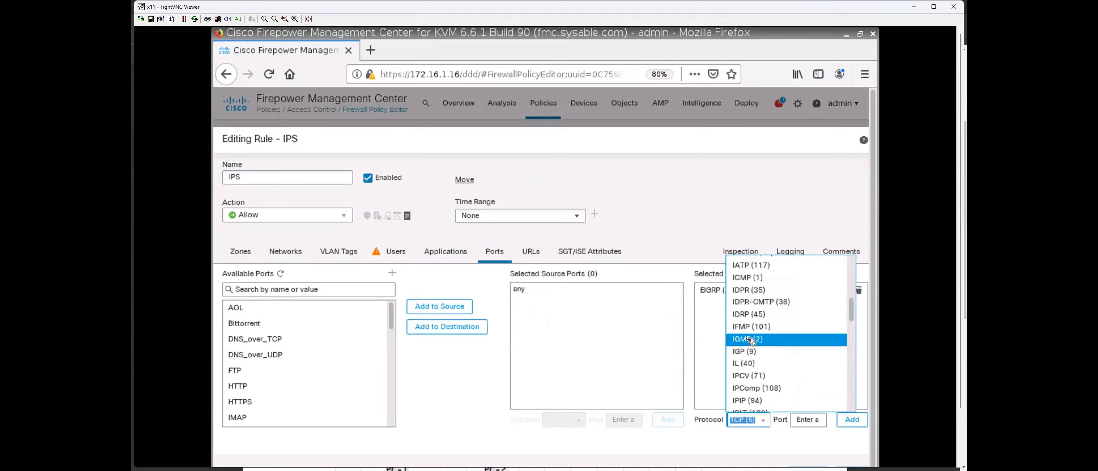
{"action": "left_click", "coordinate": [747, 292]}
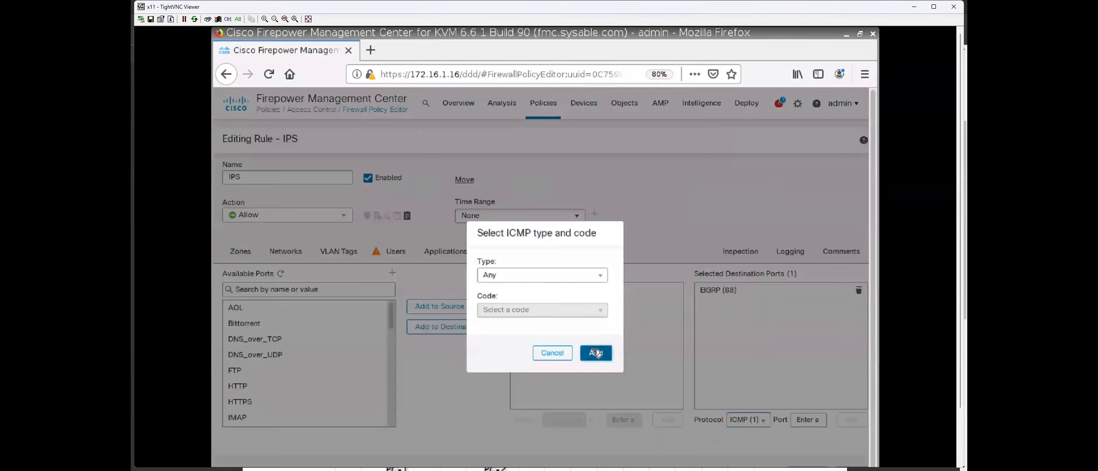
{"action": "left_click", "coordinate": [596, 352]}
{"action": "left_click", "coordinate": [262, 386]}
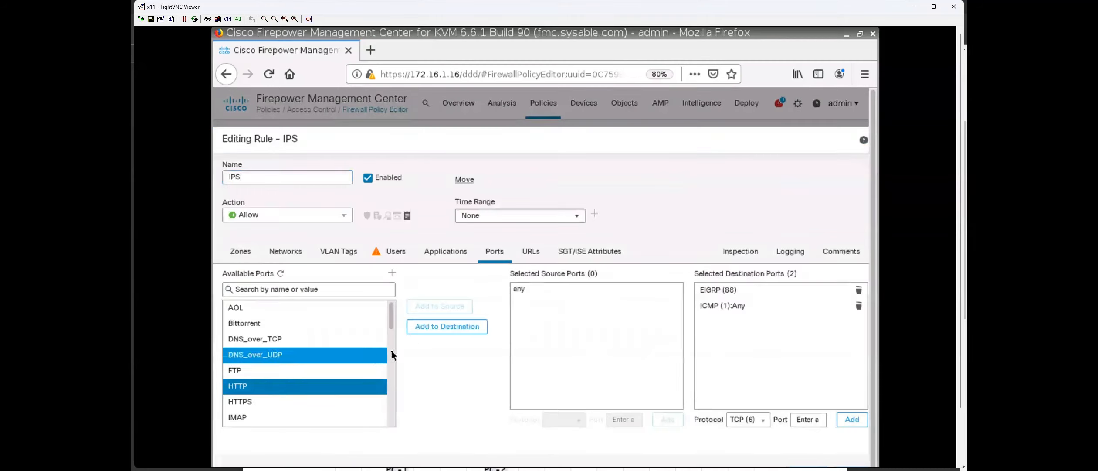
{"action": "left_click", "coordinate": [442, 332]}
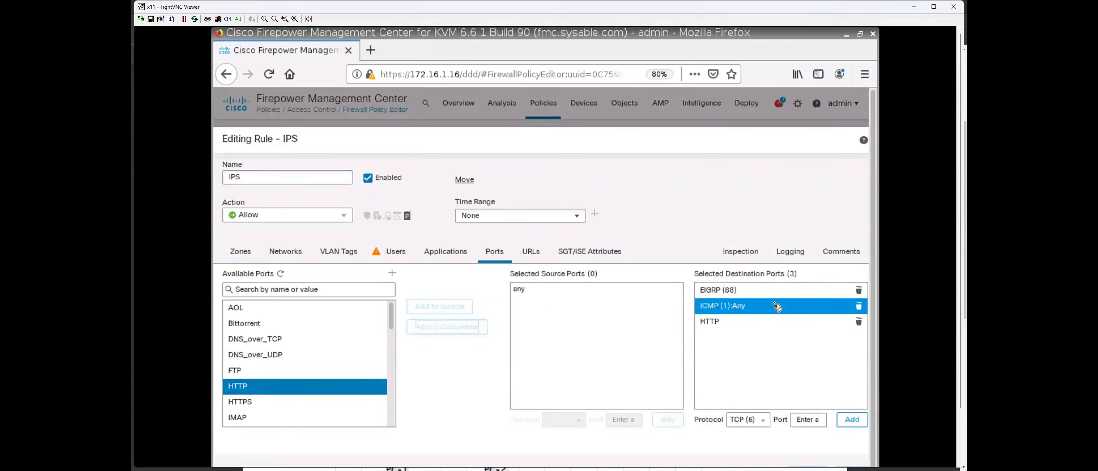
Remove the mistakenly added TCP (6) destination port and save the IPS rule.
{"action": "left_click", "coordinate": [850, 419]}
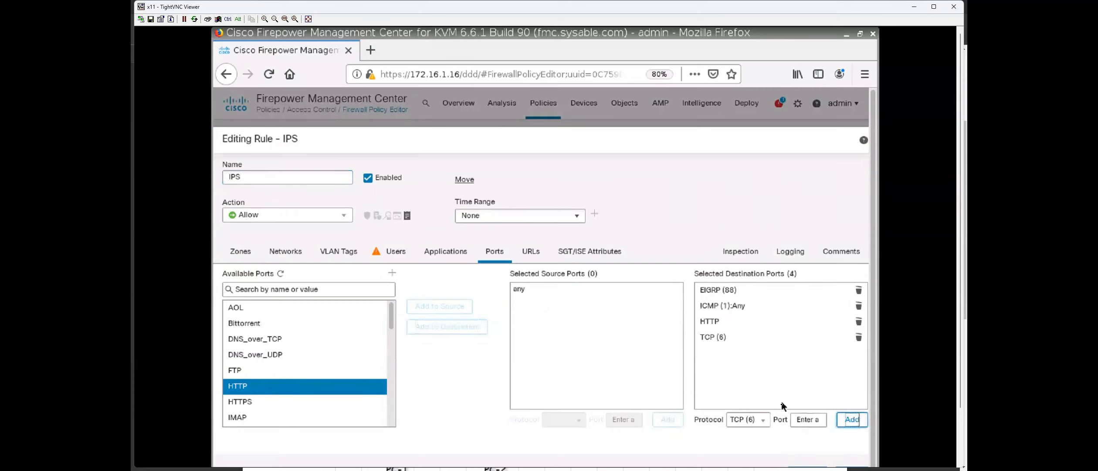
{"action": "left_click", "coordinate": [725, 338]}
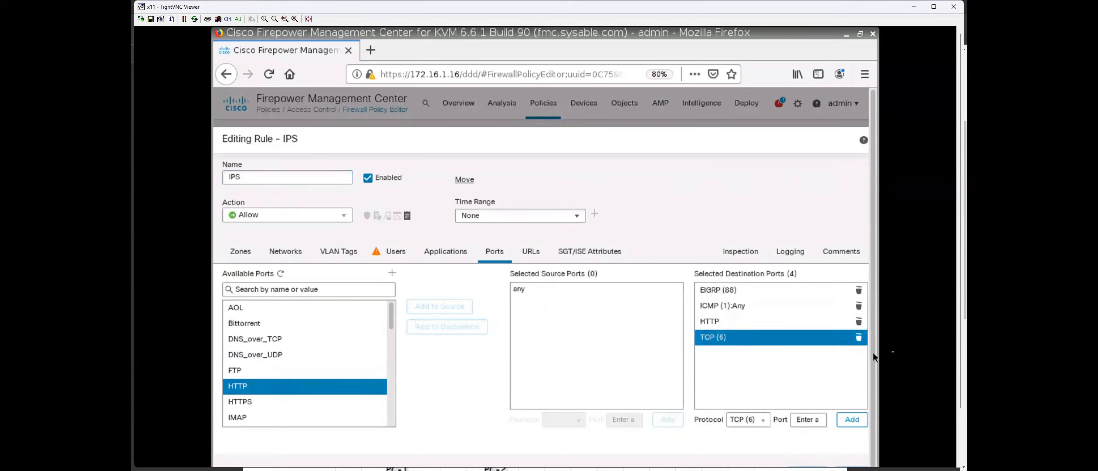
{"action": "left_click", "coordinate": [858, 338]}
{"action": "scroll", "coordinate": [670, 355], "scroll_direction": "down", "scroll_amount": 2}
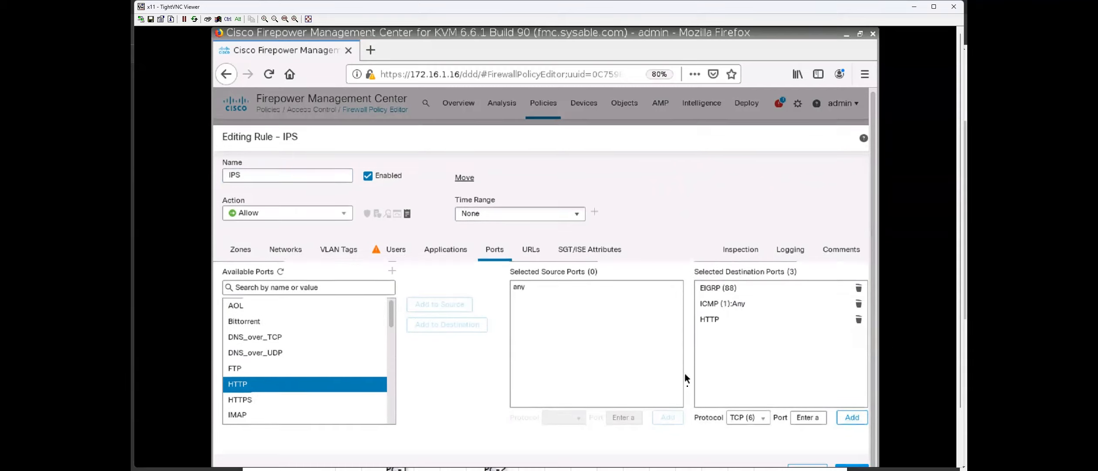
{"action": "left_click", "coordinate": [851, 464]}
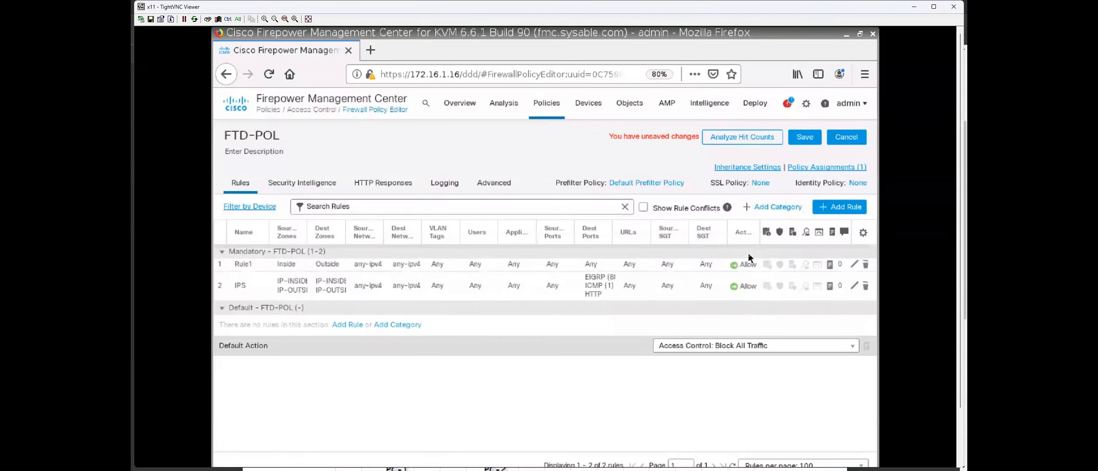
Save the FTD-POL policy and go to the Deployment page.
{"action": "left_click", "coordinate": [805, 137]}
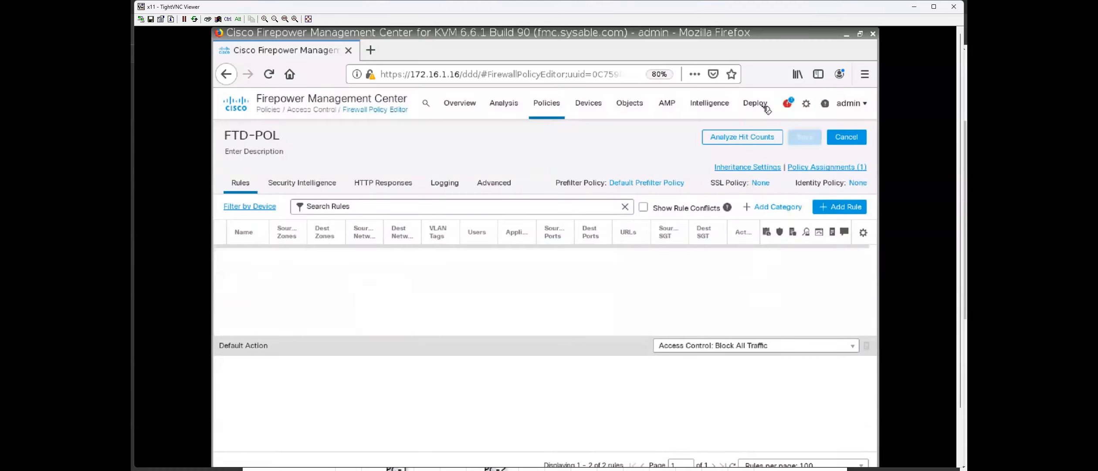
{"action": "left_click", "coordinate": [760, 106]}
{"action": "left_click", "coordinate": [775, 135]}
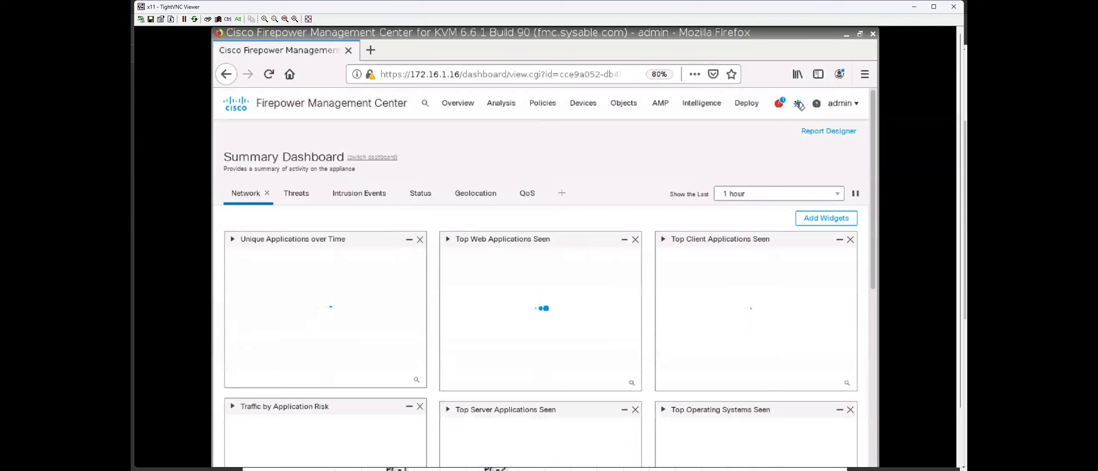
{"action": "left_click", "coordinate": [779, 103]}
{"action": "left_click", "coordinate": [747, 104]}
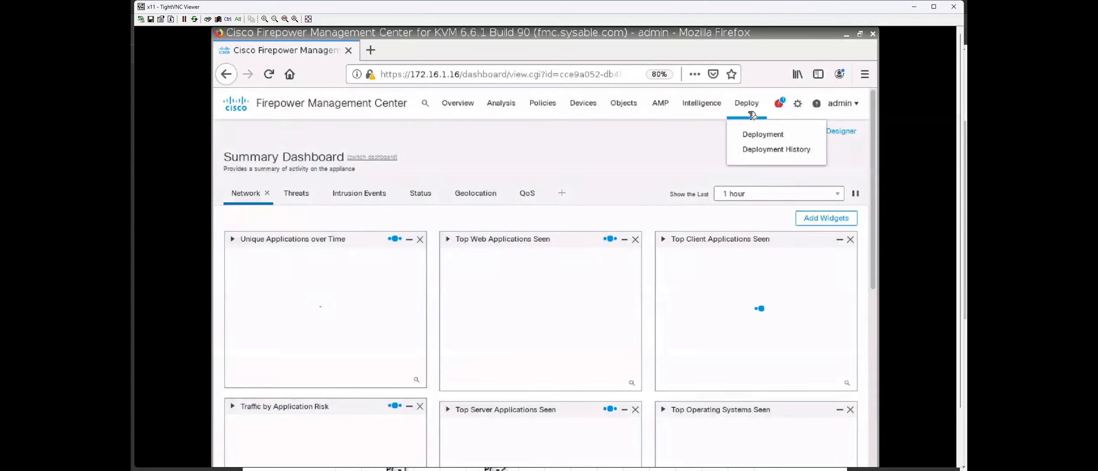
{"action": "left_click", "coordinate": [789, 133]}
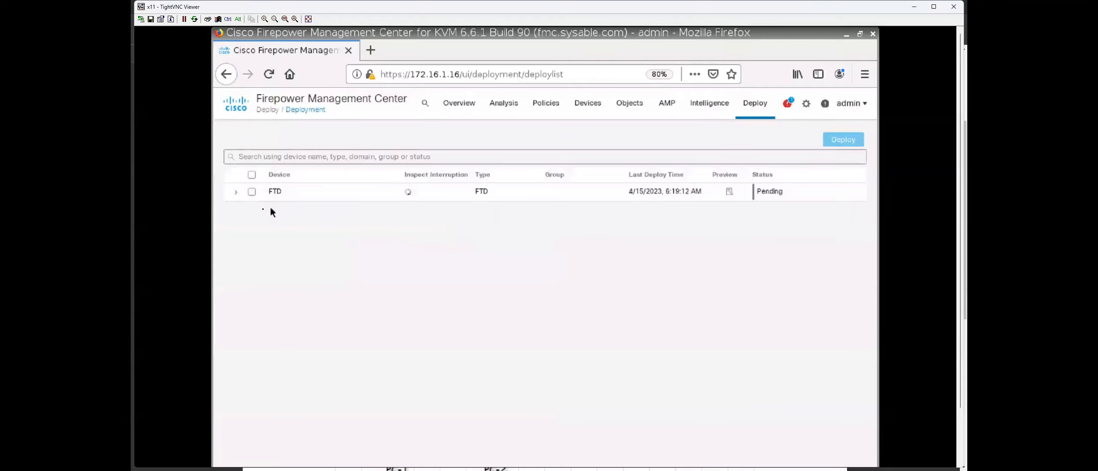
Select the FTD device, deploy the updated policy to it, and return to R1's terminal.
{"action": "left_click", "coordinate": [238, 193]}
{"action": "left_click", "coordinate": [252, 192]}
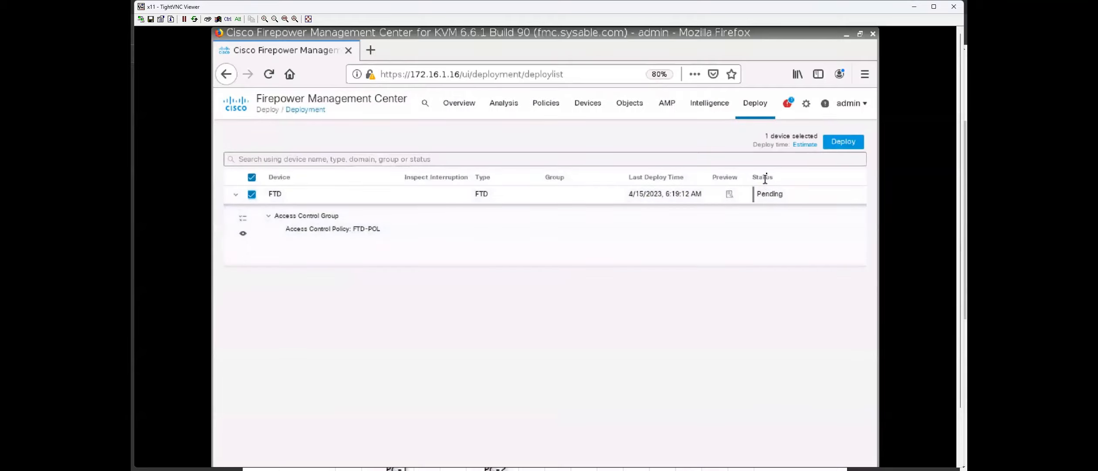
{"action": "left_click", "coordinate": [843, 141]}
{"action": "left_click", "coordinate": [617, 326]}
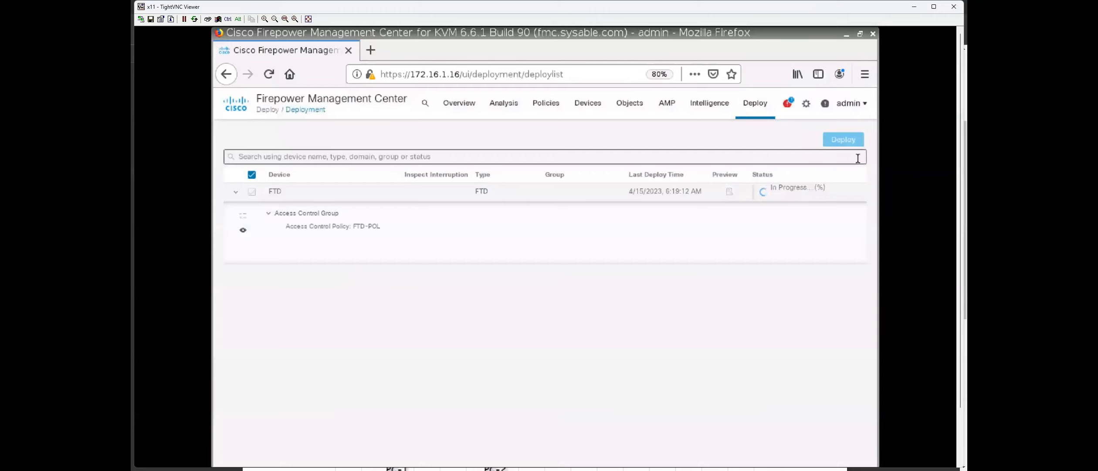
{"action": "key", "text": "alt+Tab"}
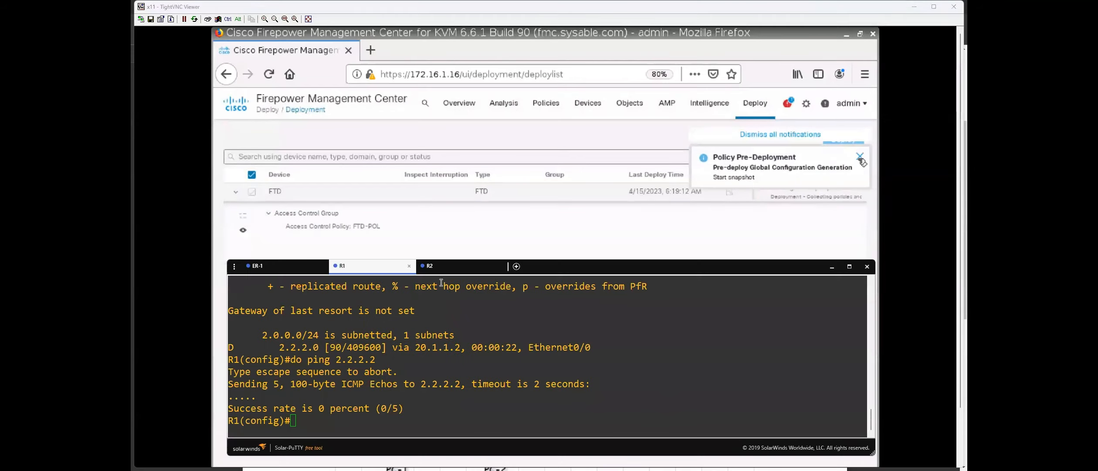
Draw red pen strokes under the 2.2.2.2 and 1.1.1.0/29 annotations on the topology PDF.
{"action": "key", "text": "alt+Tab"}
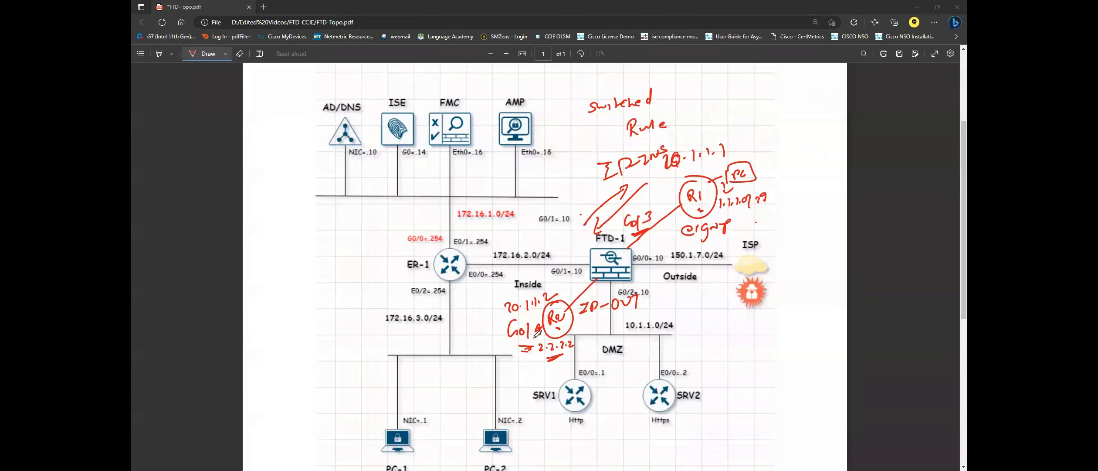
{"action": "mouse_move", "coordinate": [561, 355]}
{"action": "left_mouse_down"}
{"action": "mouse_move", "coordinate": [543, 356]}
{"action": "mouse_move", "coordinate": [568, 355]}
{"action": "mouse_move", "coordinate": [557, 354]}
{"action": "left_mouse_up"}
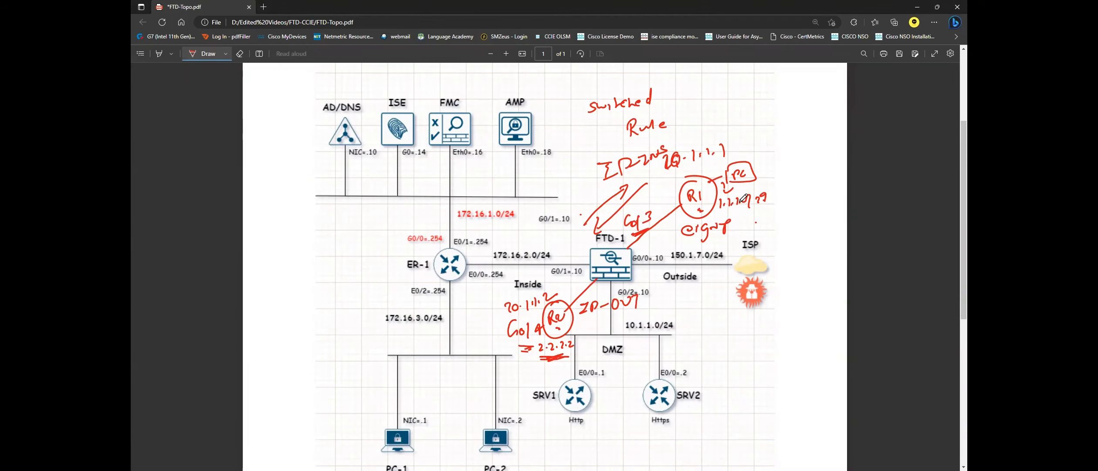
{"action": "left_click_drag", "start_coordinate": [721, 215], "coordinate": [734, 215]}
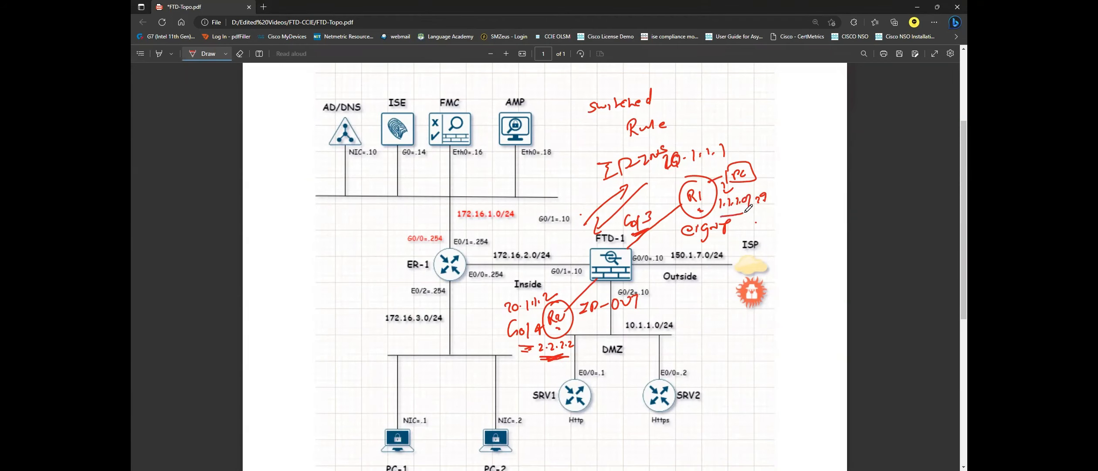
{"action": "key", "text": "alt+Tab"}
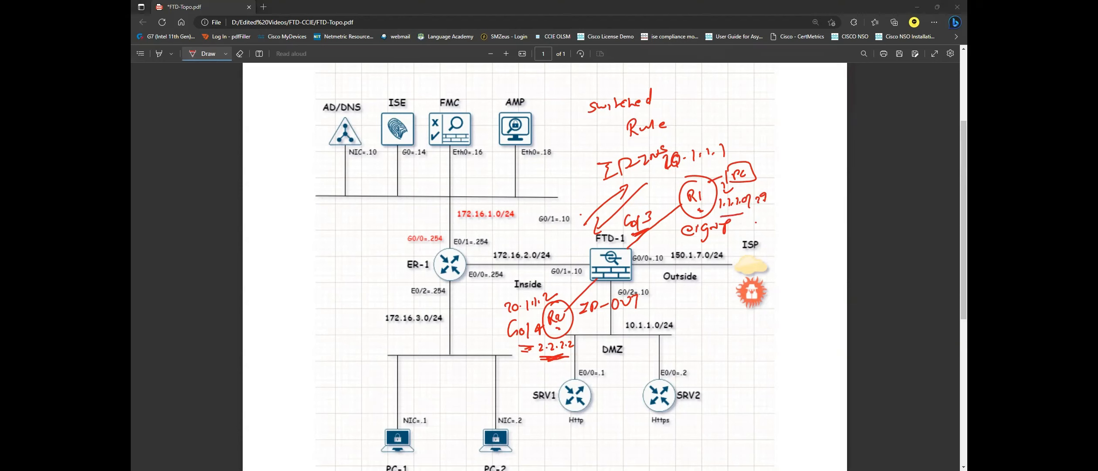
On R2, enable the HTTP server with ip http authentication local.
{"action": "left_click", "coordinate": [454, 266]}
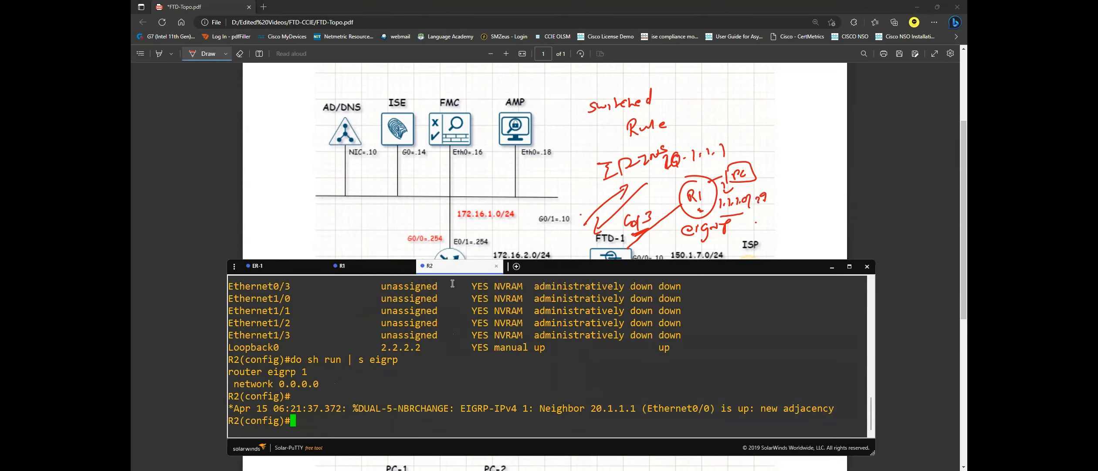
{"action": "type", "text": "ip http server"}
{"action": "key", "text": "Return"}
{"action": "type", "text": "ip ht"}
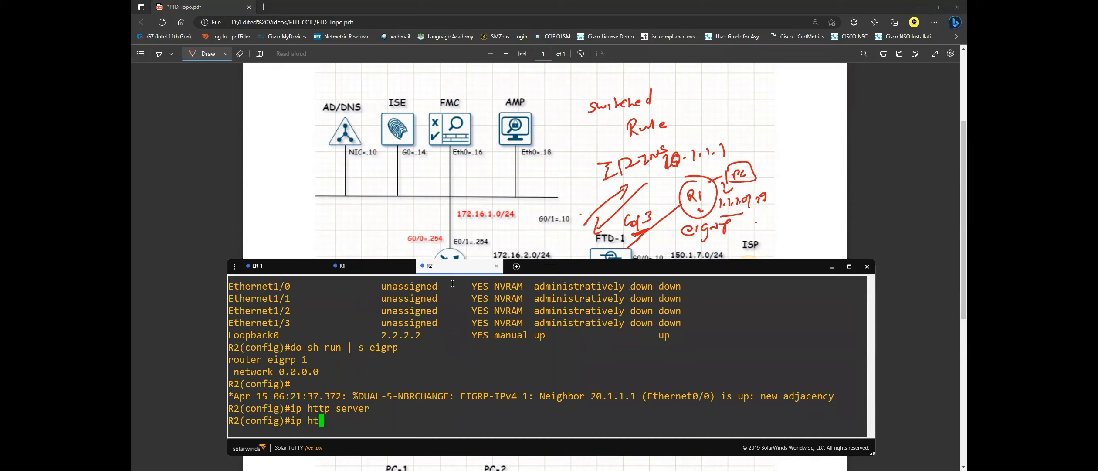
{"action": "type", "text": "tp auth"}
{"action": "key", "text": "Tab"}
{"action": "type", "text": "lo"}
{"action": "key", "text": "Tab"}
{"action": "key", "text": "Return"}
Create a privilege-15 local user with a password and save R2's configuration with do wr.
{"action": "type", "text": "user"}
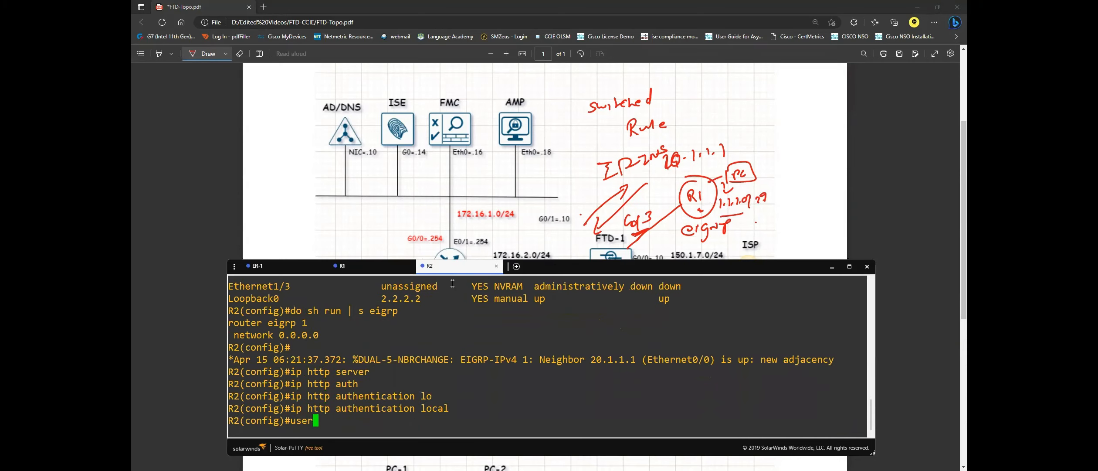
{"action": "key", "text": "Tab"}
{"action": "type", "text": "n"}
{"action": "key", "text": "Tab"}
{"action": "type", "text": "cisco pr"}
{"action": "key", "text": "Tab"}
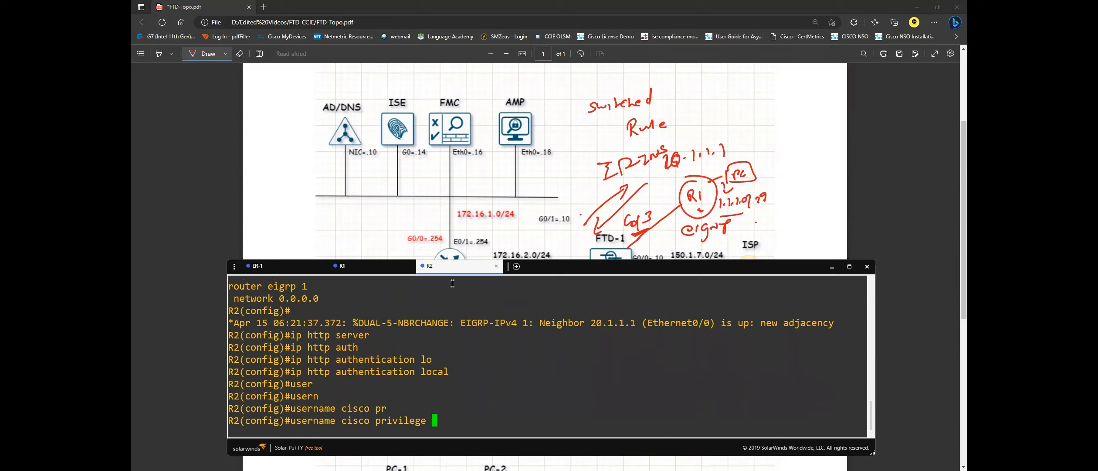
{"action": "type", "text": "15 pasc"}
{"action": "key", "text": "Tab"}
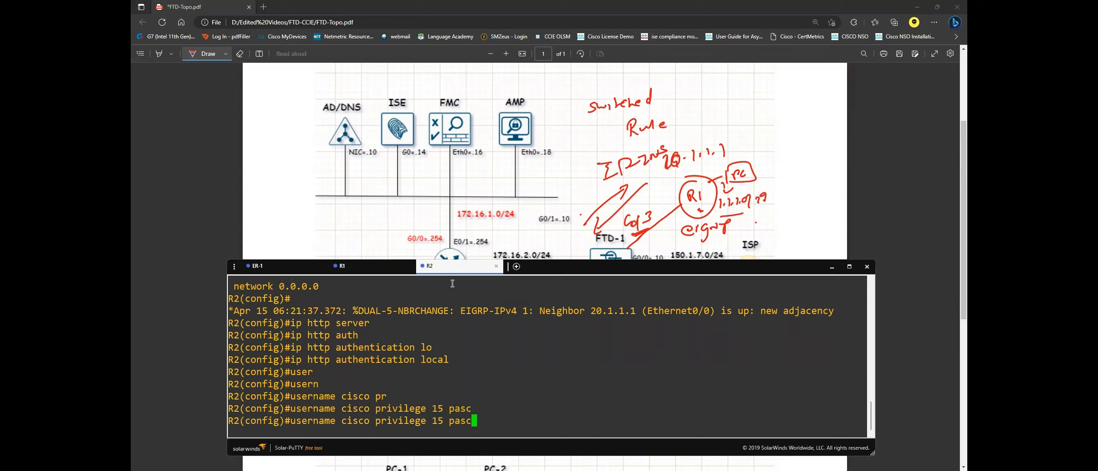
{"action": "key", "text": "BackSpace"}
{"action": "key", "text": "Tab"}
{"action": "type", "text": "sw"}
{"action": "key", "text": "Tab"}
{"action": "type", "text": "cisco"}
{"action": "key", "text": "Return"}
{"action": "key", "text": "Return"}
{"action": "type", "text": "do w"}
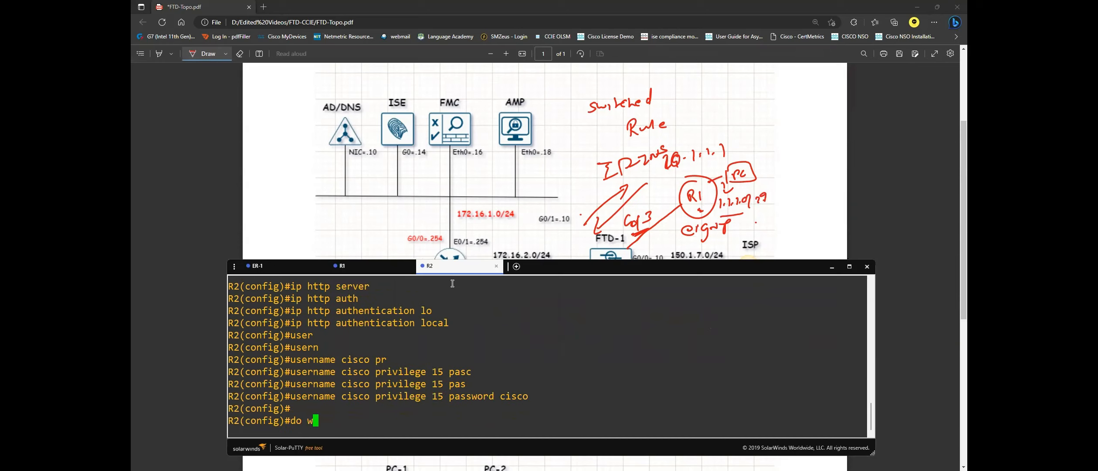
{"action": "type", "text": "r"}
{"action": "key", "text": "Return"}
{"action": "key", "text": "Return"}
{"action": "key", "text": "Return"}
{"action": "key", "text": "Return"}
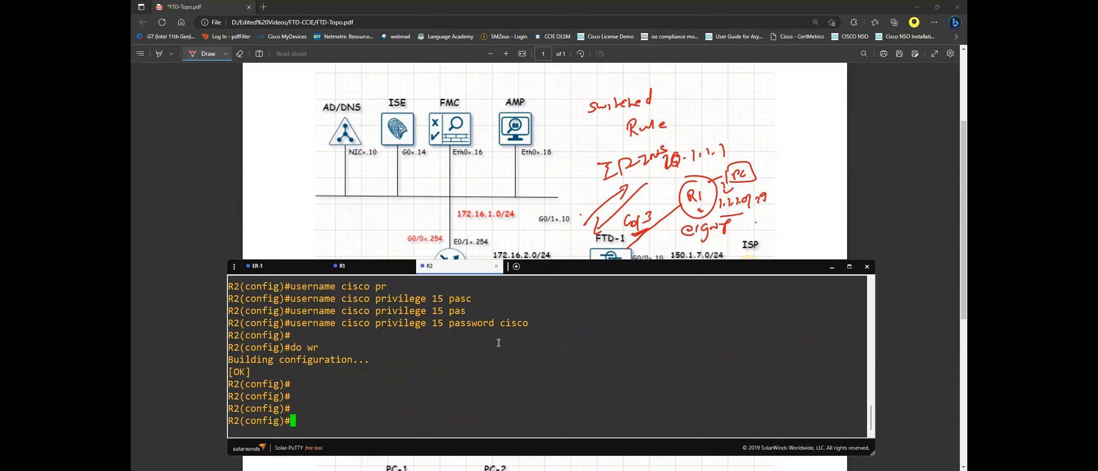
{"action": "key", "text": "alt+Tab"}
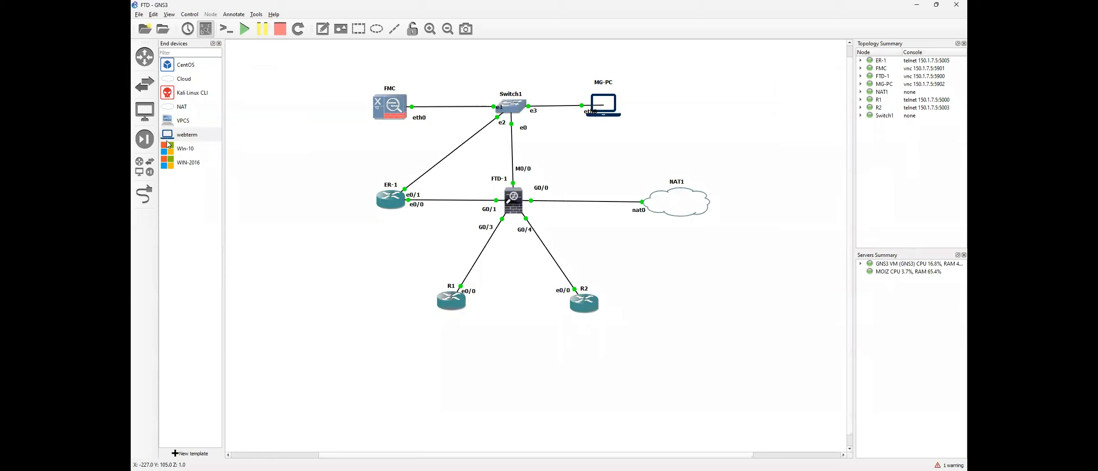
Place a webterm host on the canvas and rename it PC-1.
{"action": "left_click_drag", "start_coordinate": [168, 139], "coordinate": [332, 309]}
{"action": "right_click", "coordinate": [342, 317]}
{"action": "left_click", "coordinate": [383, 103]}
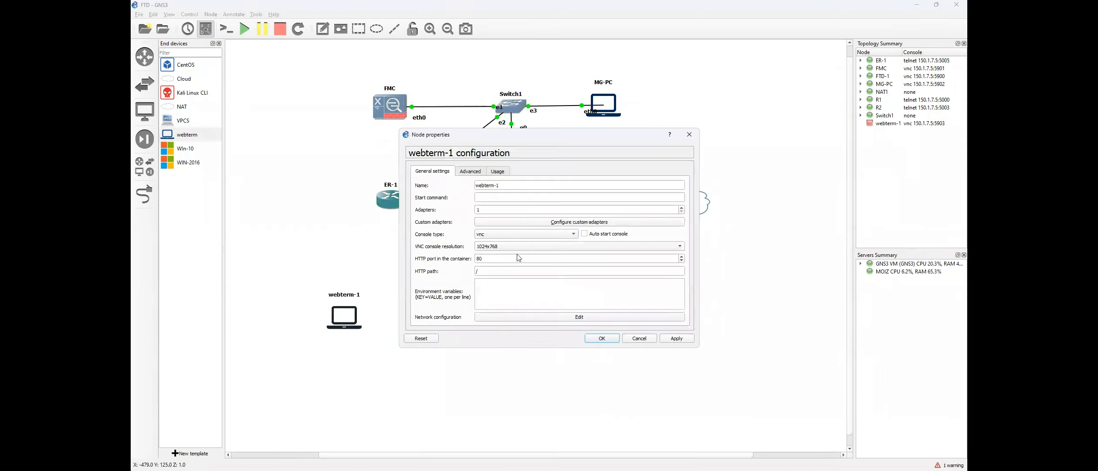
{"action": "left_click", "coordinate": [463, 183]}
{"action": "type", "text": "PC-1"}
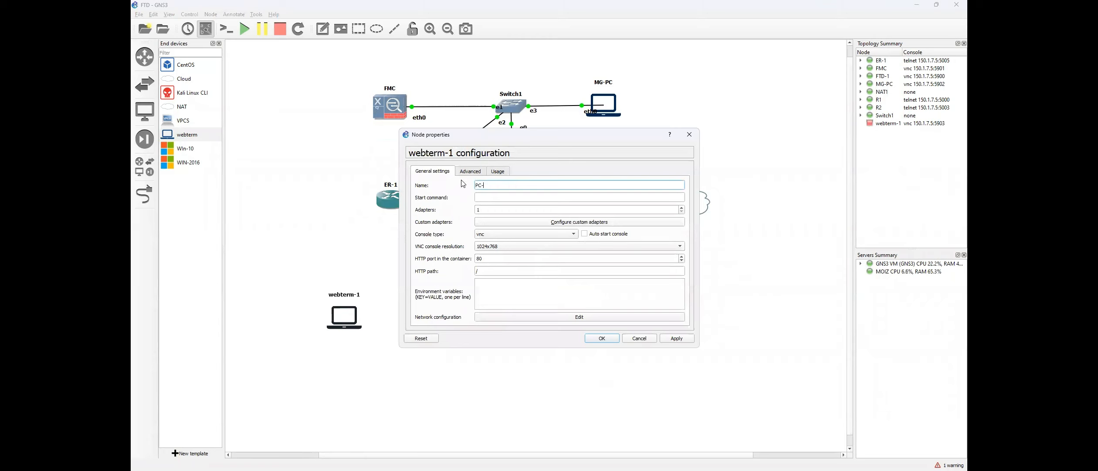
{"action": "key", "text": "Return"}
Link PC-1 to R1's Ethernet0/1 and start the PC-1 node.
{"action": "left_click", "coordinate": [144, 194]}
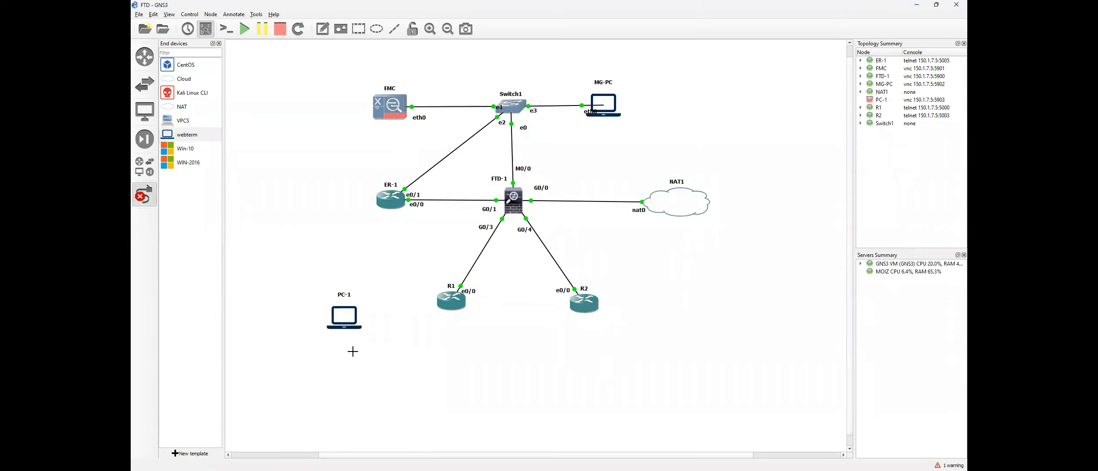
{"action": "left_click", "coordinate": [346, 322]}
{"action": "left_click", "coordinate": [443, 307]}
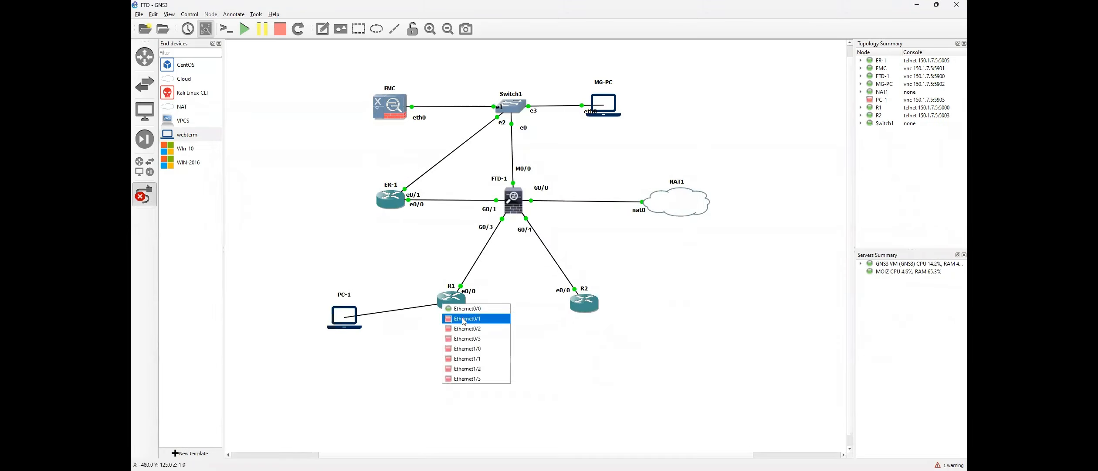
{"action": "left_click", "coordinate": [462, 318]}
{"action": "left_click_drag", "start_coordinate": [352, 327], "coordinate": [346, 311]}
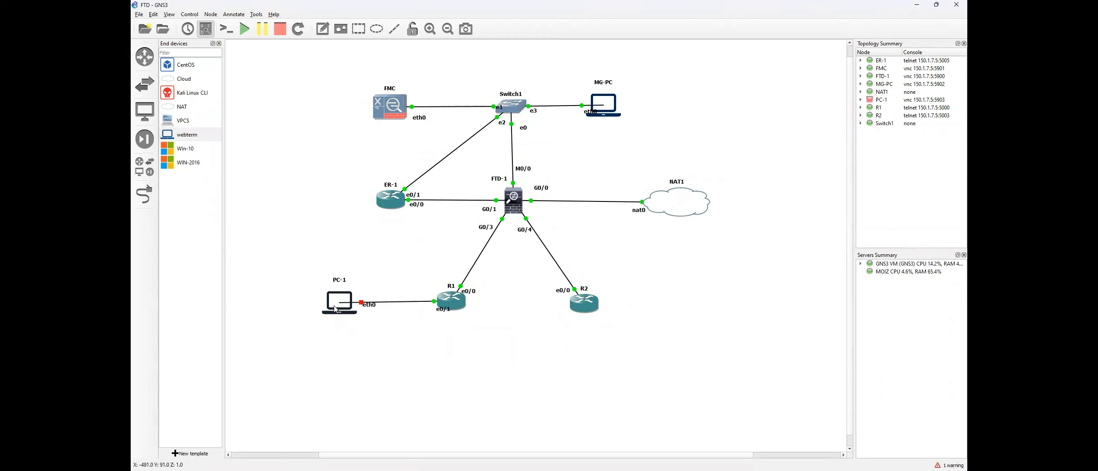
{"action": "right_click", "coordinate": [335, 305]}
{"action": "left_click", "coordinate": [354, 130]}
Run 'do sh ip int br' on R1 and confirm Ethernet0/1 has 1.1.1.1.
{"action": "key", "text": "alt+Tab"}
{"action": "left_click", "coordinate": [369, 268]}
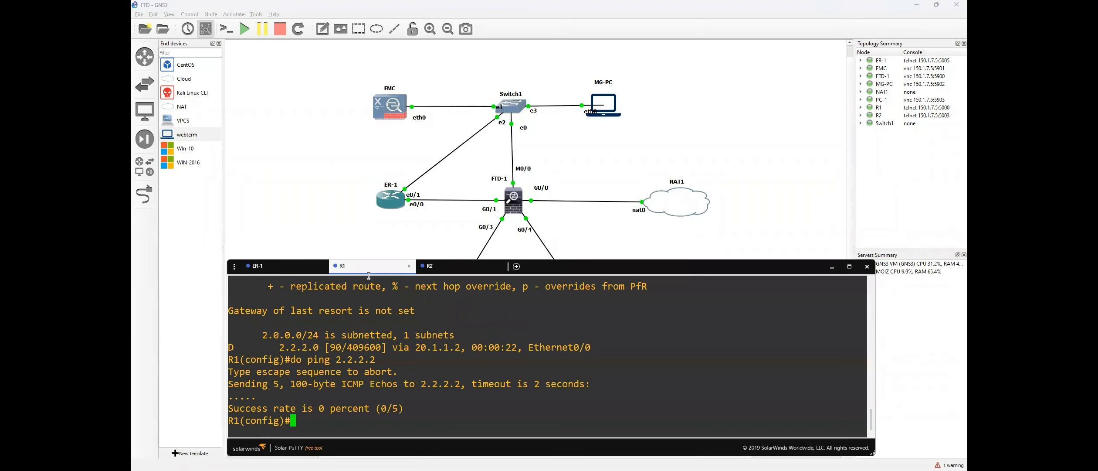
{"action": "type", "text": "do sh ip int br"}
{"action": "key", "text": "Return"}
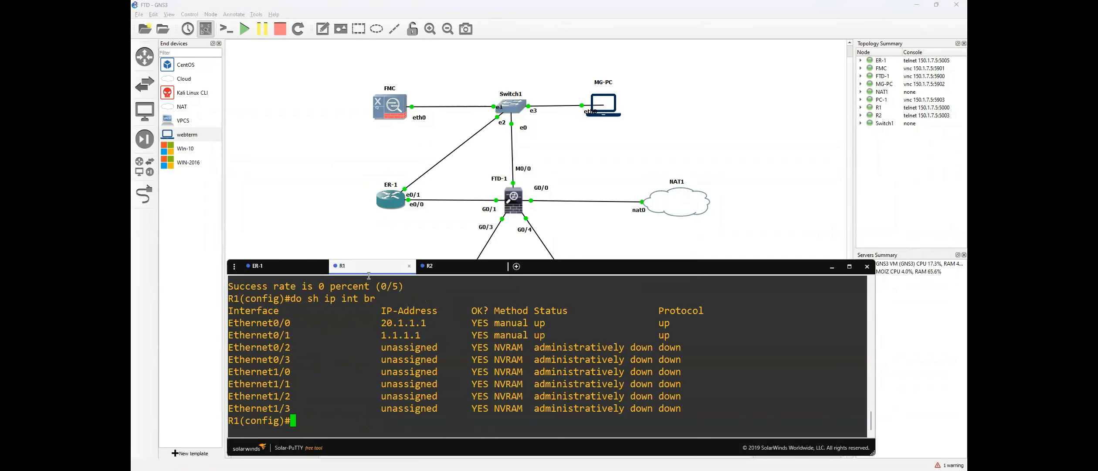
{"action": "left_click_drag", "start_coordinate": [377, 335], "coordinate": [423, 334]}
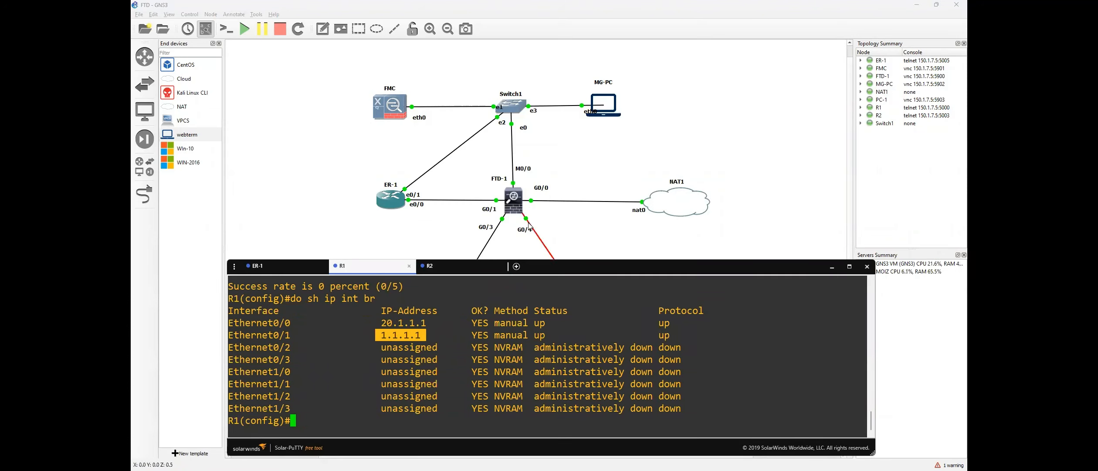
Run 'do sh ip route' on R2 to confirm the EIGRP route to 1.1.1.0/24.
{"action": "left_click", "coordinate": [448, 266]}
{"action": "type", "text": "do sh"}
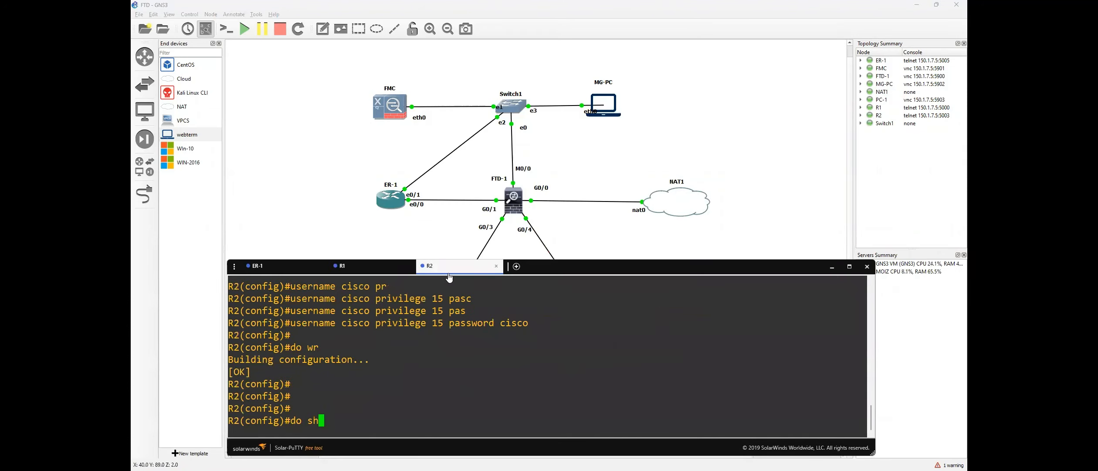
{"action": "type", "text": " ip route"}
{"action": "key", "text": "Return"}
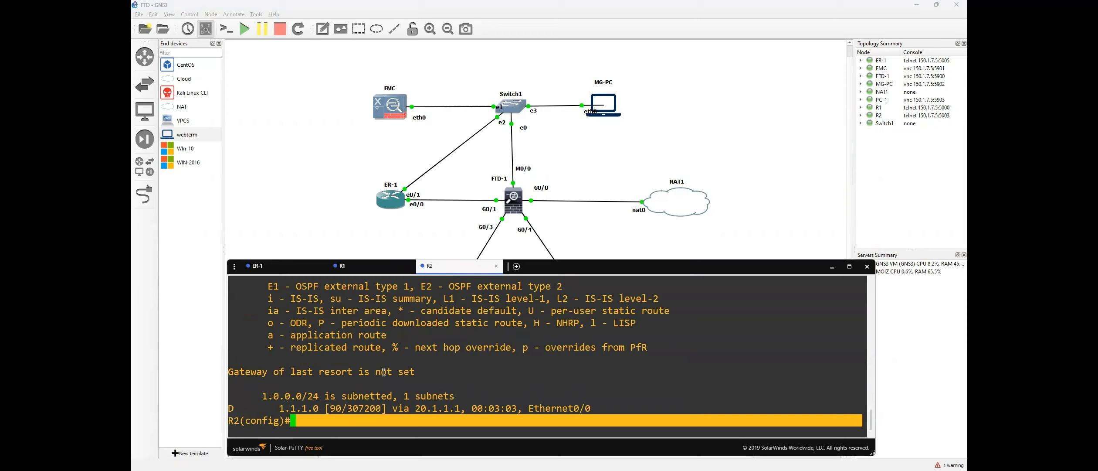
{"action": "left_click", "coordinate": [384, 251]}
Open PC-1's console and launch a terminal from its desktop menu.
{"action": "right_click", "coordinate": [336, 303]}
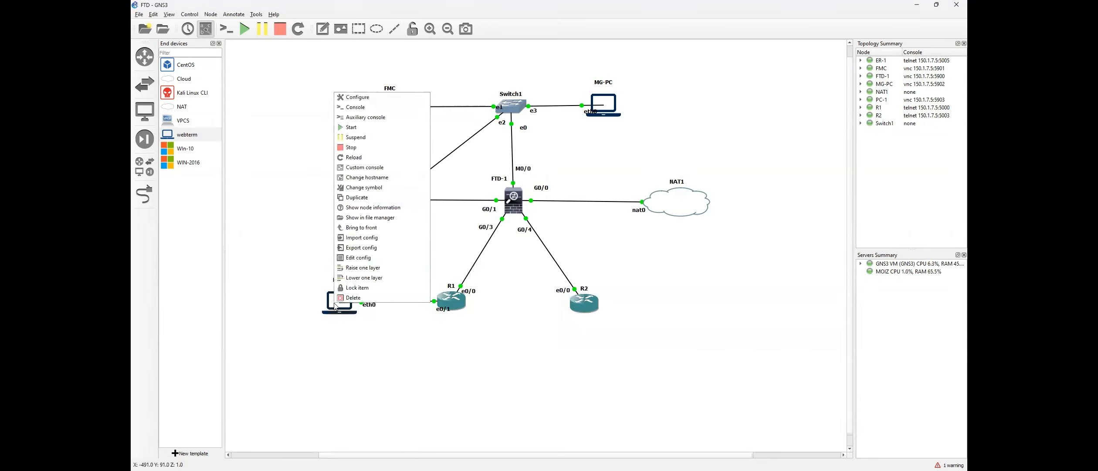
{"action": "left_click", "coordinate": [358, 107]}
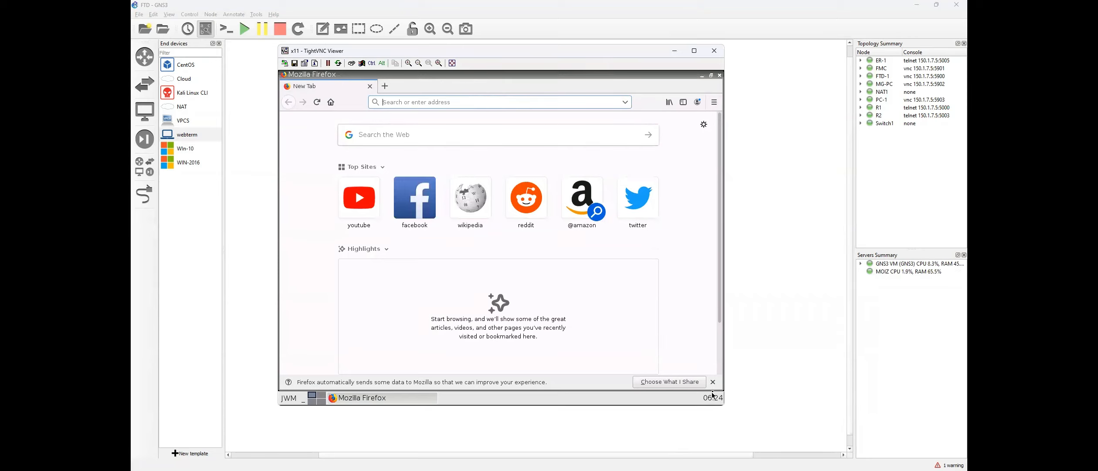
{"action": "left_click", "coordinate": [713, 381]}
{"action": "left_click", "coordinate": [417, 396]}
{"action": "right_click", "coordinate": [462, 186]}
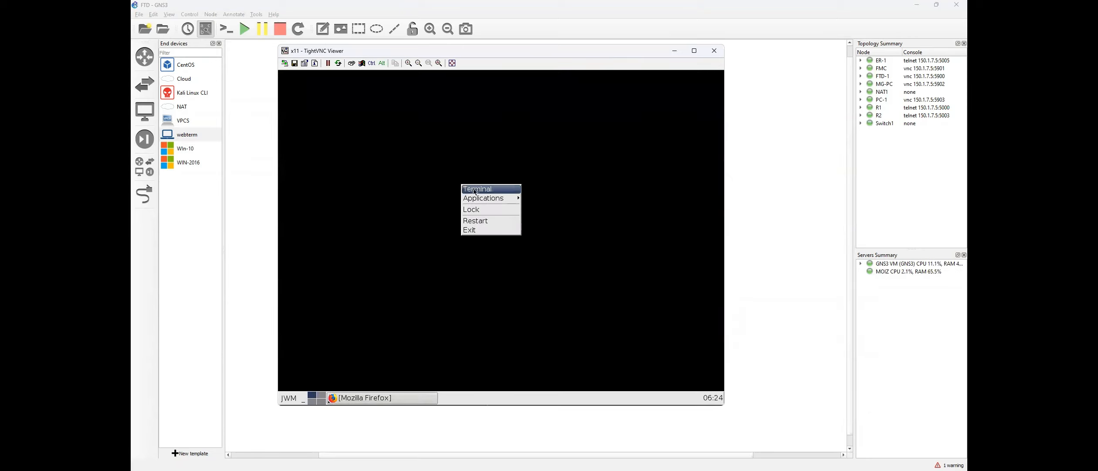
{"action": "left_click", "coordinate": [476, 189]}
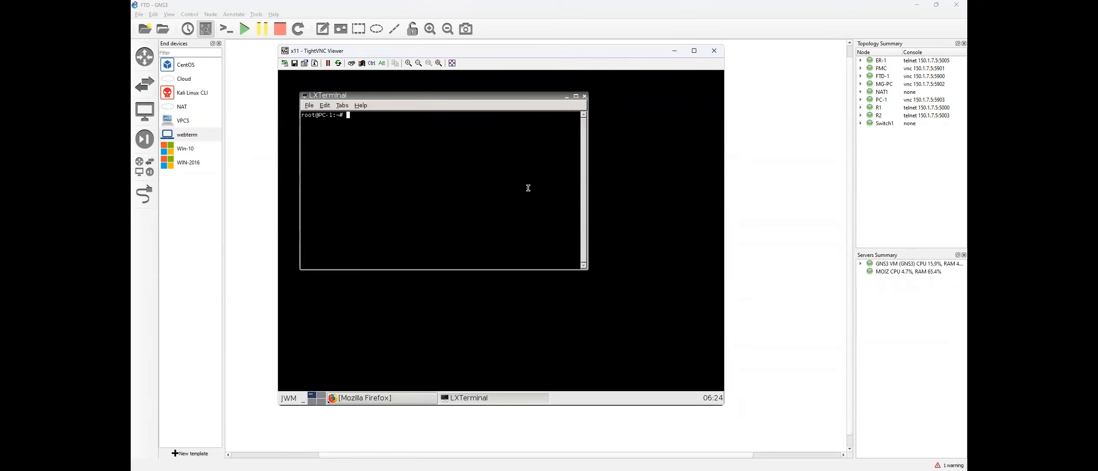
Give PC-1 1.1.1.2/24 on eth0, a default route via 1.1.1.1, and ping 1.1.1.1.
{"action": "type", "text": "ip addr add 1.1.1.2/24 dev eth0"}
{"action": "key", "text": "Return"}
{"action": "type", "text": "ip route ad"}
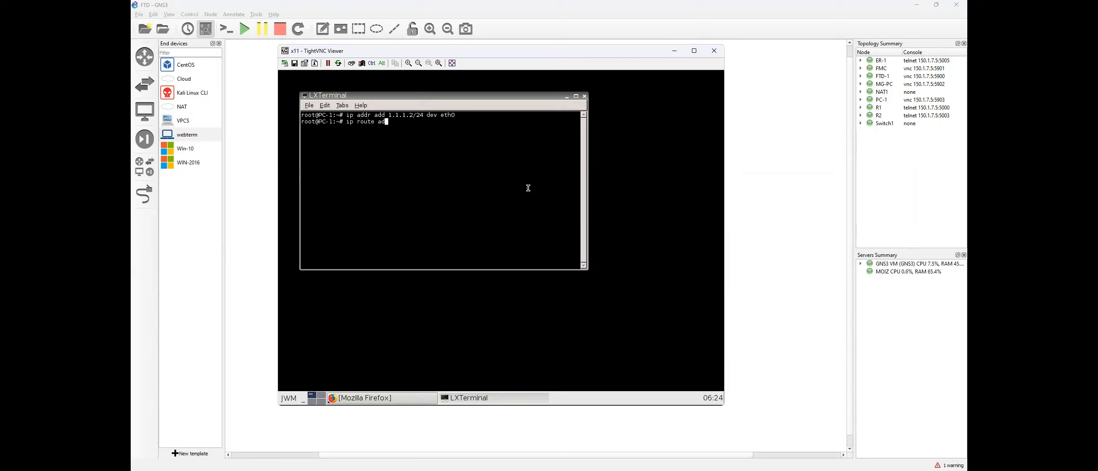
{"action": "type", "text": "d default vaia 1.1.1.1"}
{"action": "key", "text": "Return"}
{"action": "type", "text": "ping 1.1.1.1"}
{"action": "key", "text": "Return"}
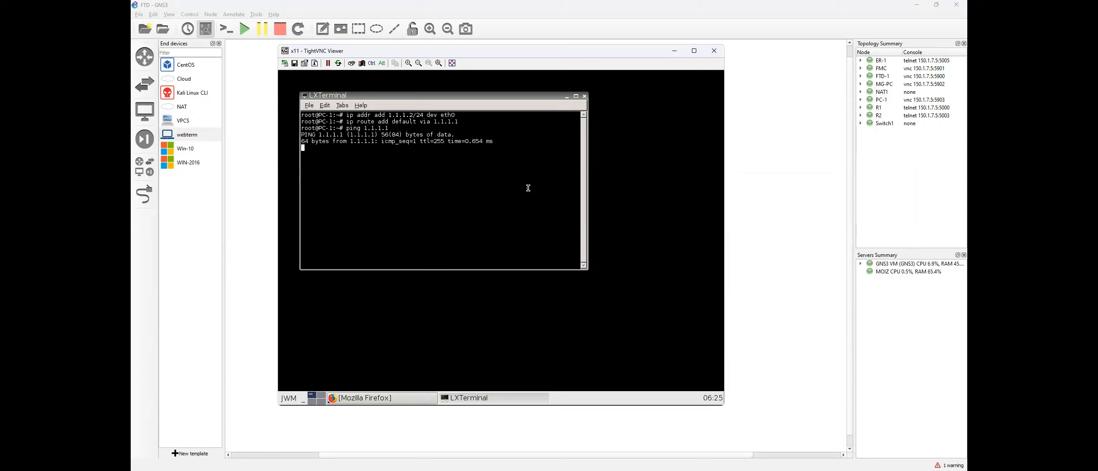
{"action": "key", "text": "ctrl+c"}
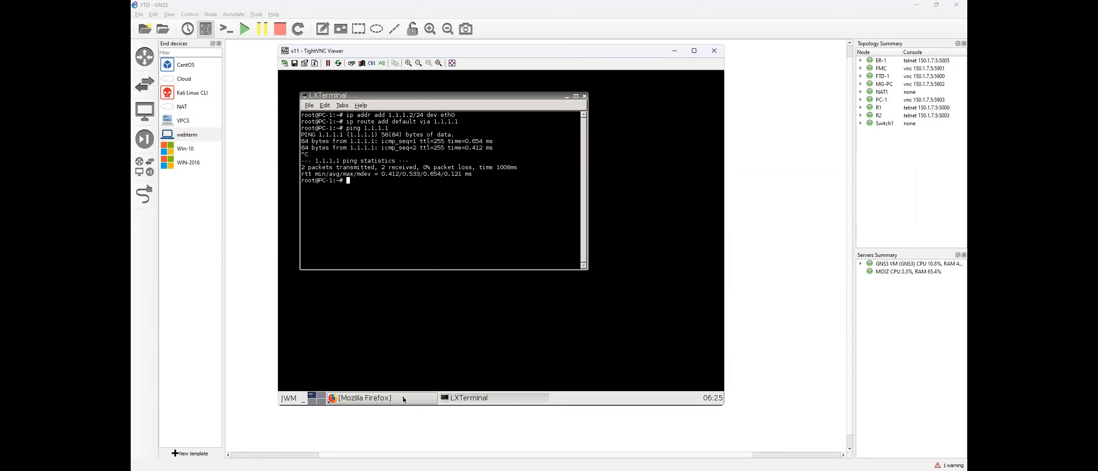
Run 'do ping 2.2.2.2' from R1's console.
{"action": "left_click", "coordinate": [404, 398]}
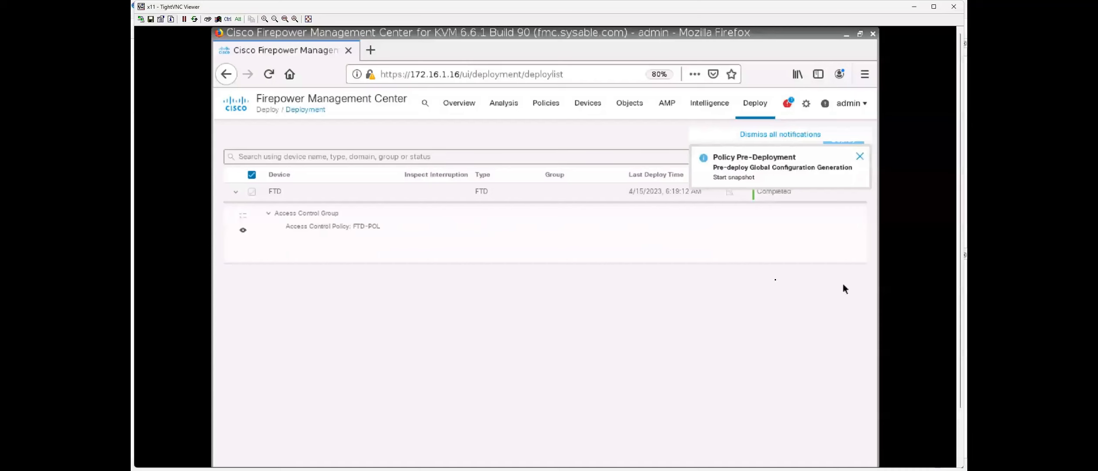
{"action": "left_click", "coordinate": [780, 134]}
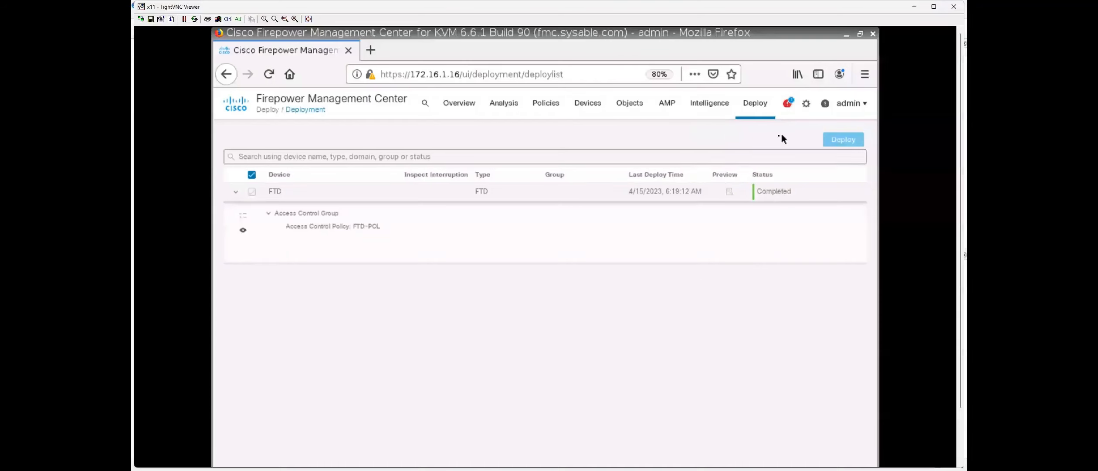
{"action": "key", "text": "alt+Tab"}
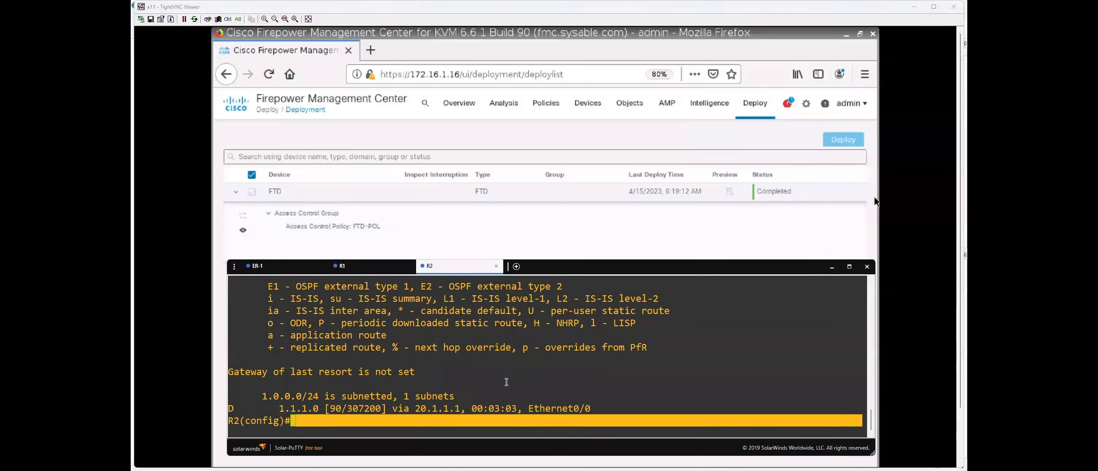
{"action": "left_click", "coordinate": [369, 273]}
{"action": "type", "text": "d"}
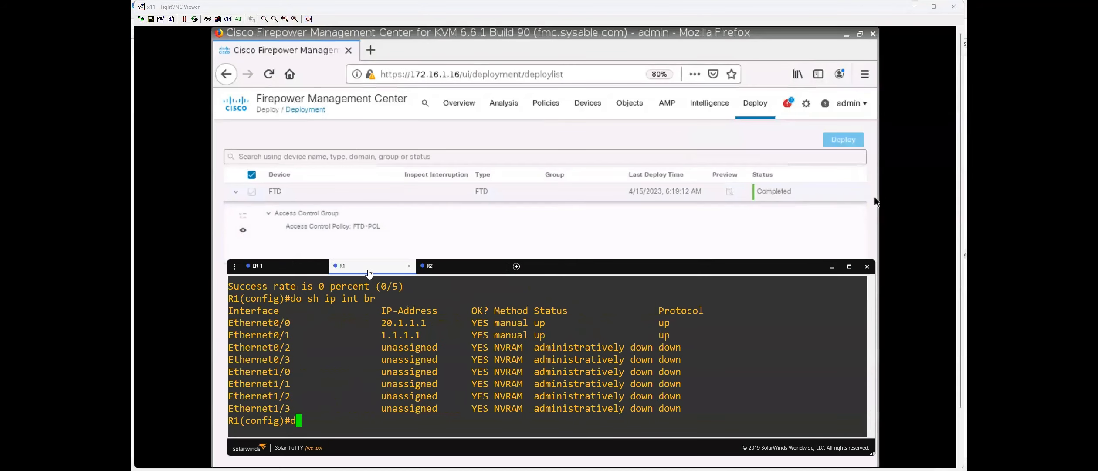
{"action": "type", "text": "o ping 2.2.2.2."}
{"action": "key", "text": "Return"}
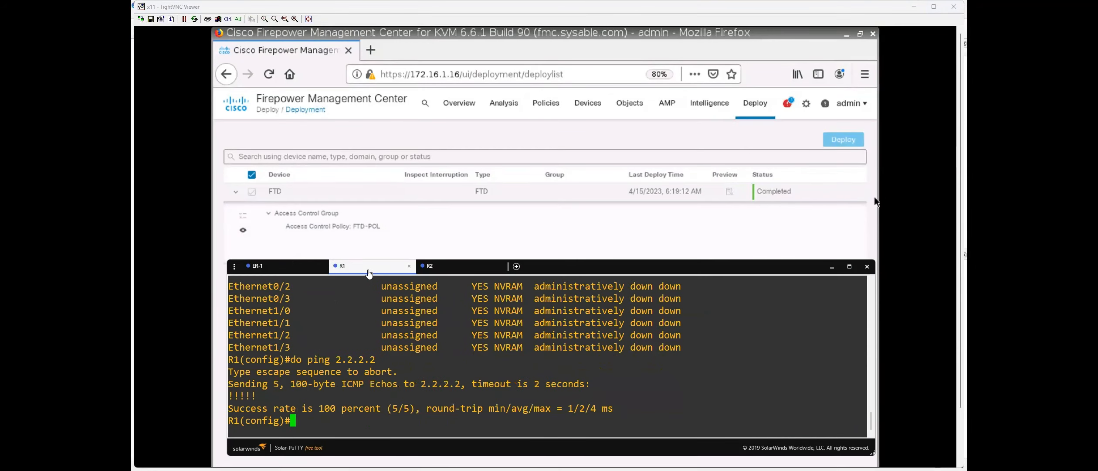
Highlight the 100% ping replies and compare them with the earlier failed ping.
{"action": "triple_click", "coordinate": [271, 397]}
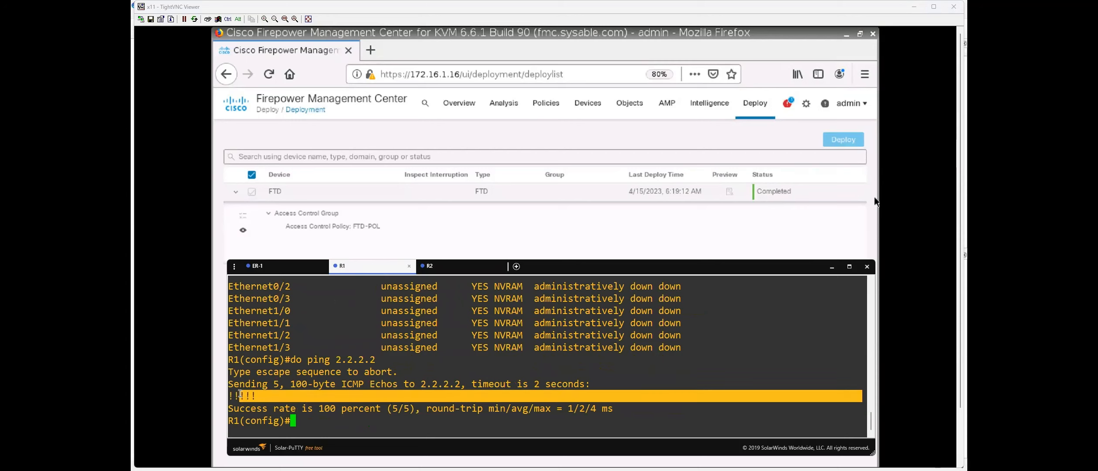
{"action": "scroll", "coordinate": [381, 385], "scroll_direction": "up", "scroll_amount": 2}
{"action": "scroll", "coordinate": [381, 385], "scroll_direction": "up", "scroll_amount": 2}
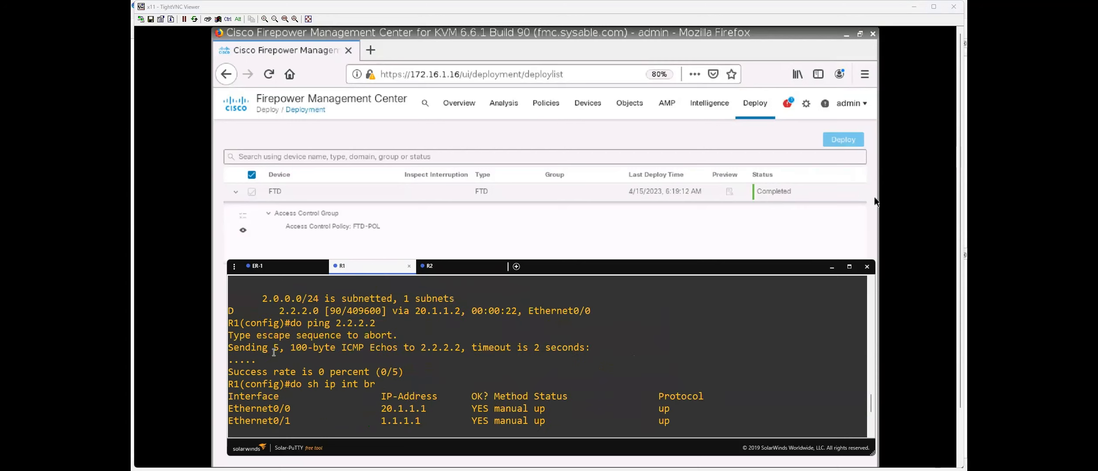
{"action": "left_click_drag", "start_coordinate": [330, 322], "coordinate": [341, 357]}
{"action": "scroll", "coordinate": [344, 384], "scroll_direction": "down", "scroll_amount": 4}
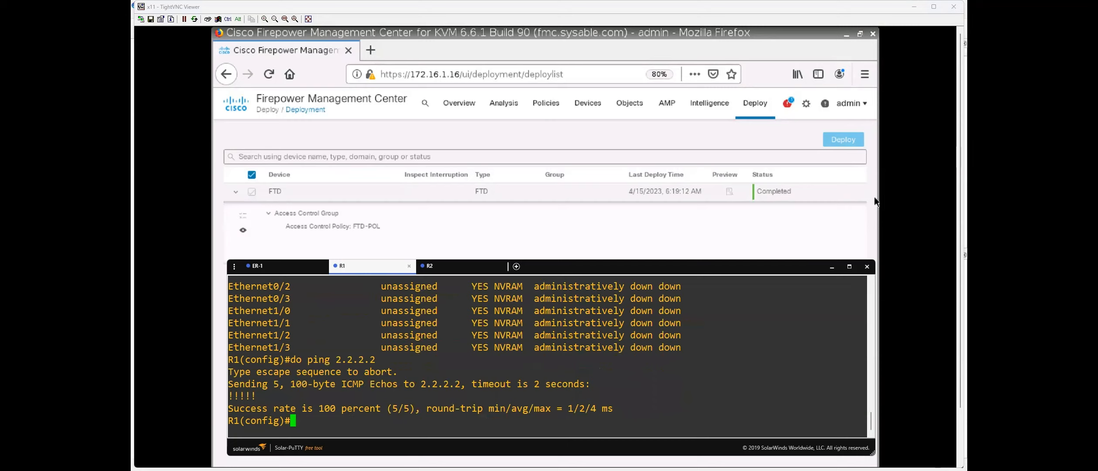
{"action": "key", "text": "alt+Tab"}
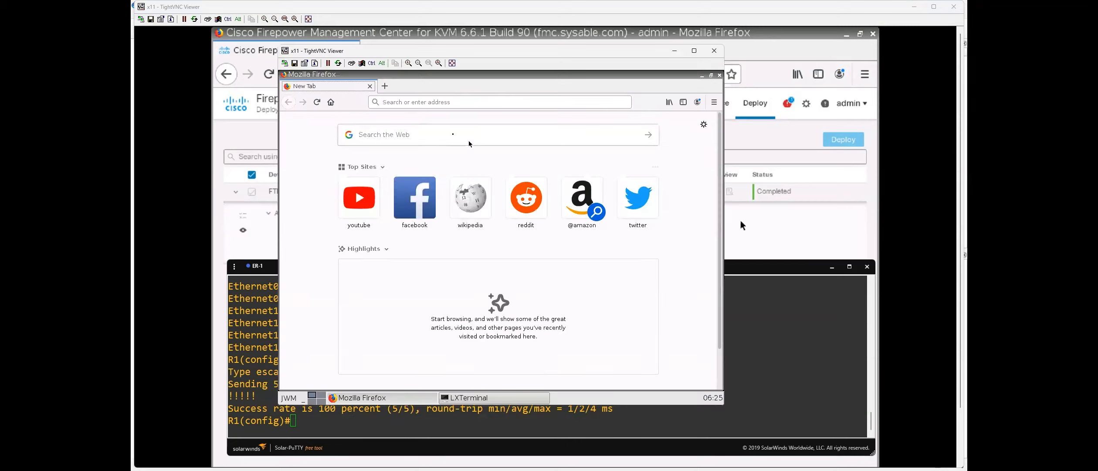
Browse to 2.2.2.2 from PC-1 and log in to R2's web page with the local user's credentials.
{"action": "left_click", "coordinate": [460, 105]}
{"action": "type", "text": "2.2.2.2"}
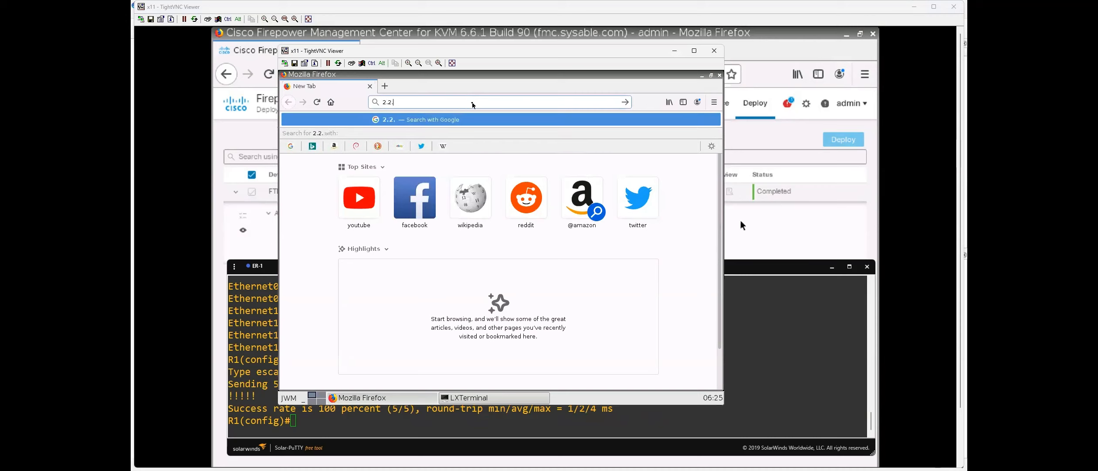
{"action": "key", "text": "Return"}
{"action": "type", "text": "cisco"}
{"action": "key", "text": "Tab"}
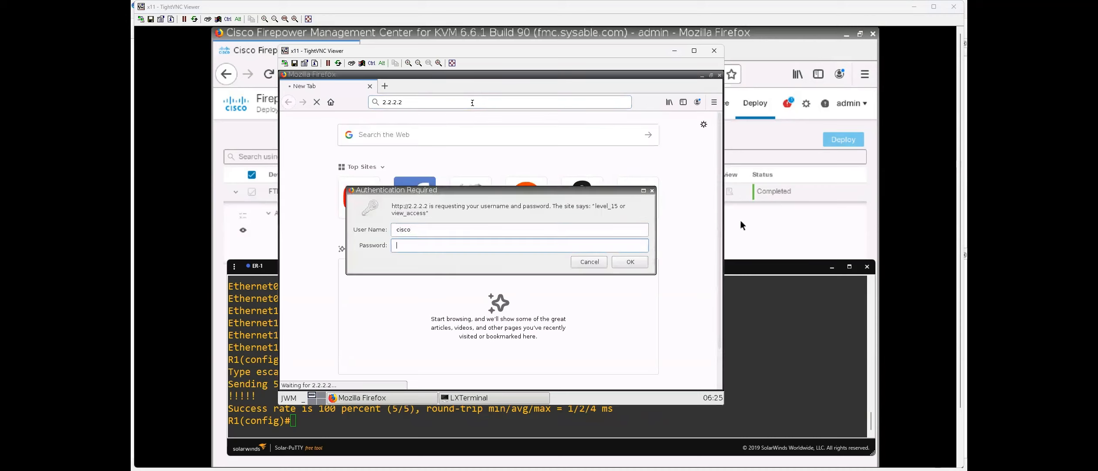
{"action": "type", "text": "cisco"}
{"action": "key", "text": "Return"}
{"action": "left_click", "coordinate": [666, 207]}
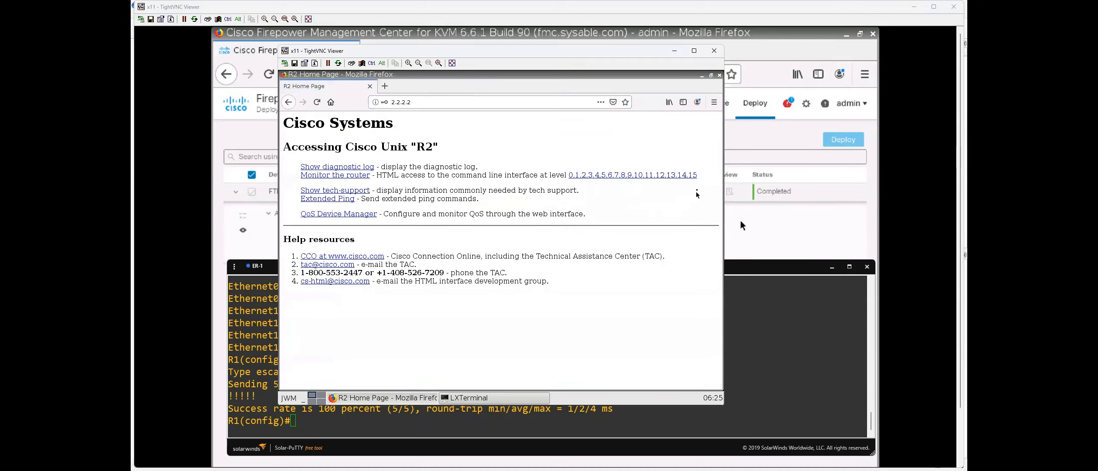
Run 'sh ip http server his' from the level 15 page and highlight the 1.1.1.2 connections.
{"action": "left_click", "coordinate": [693, 175]}
{"action": "left_click", "coordinate": [480, 172]}
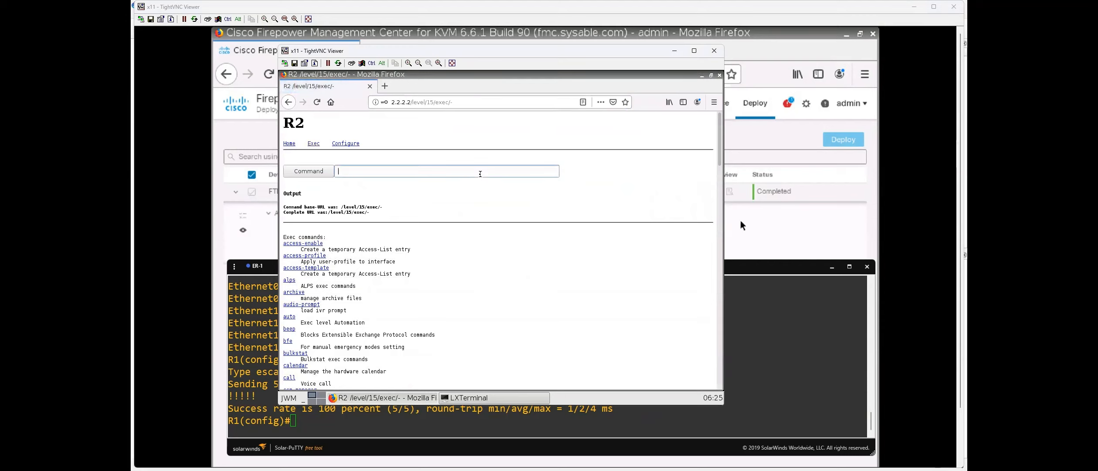
{"action": "type", "text": "sh ip http server his"}
{"action": "key", "text": "Return"}
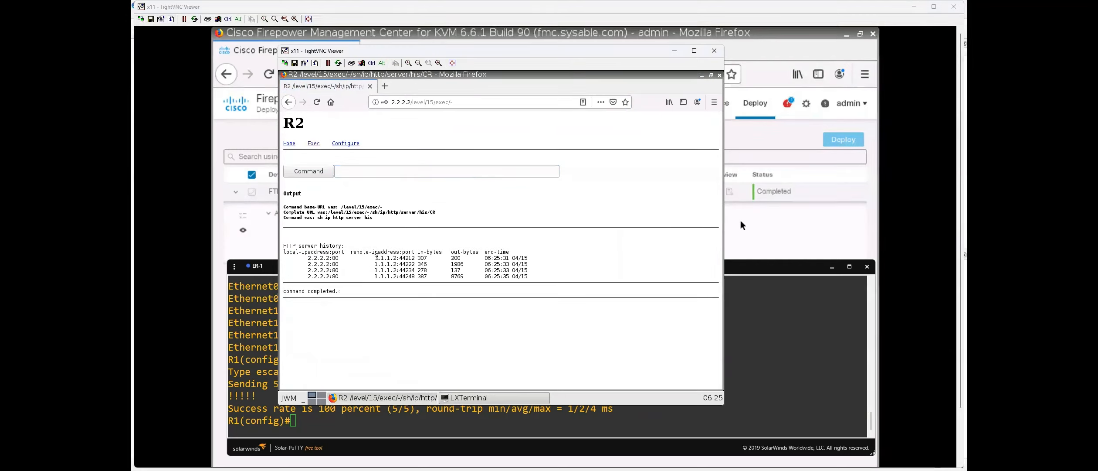
{"action": "left_click_drag", "start_coordinate": [378, 257], "coordinate": [429, 276]}
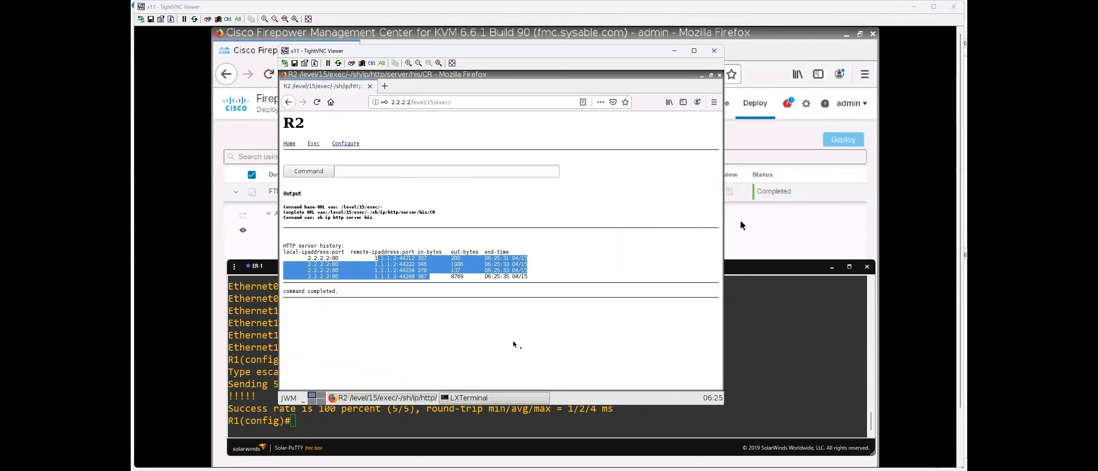
{"action": "left_click", "coordinate": [769, 247]}
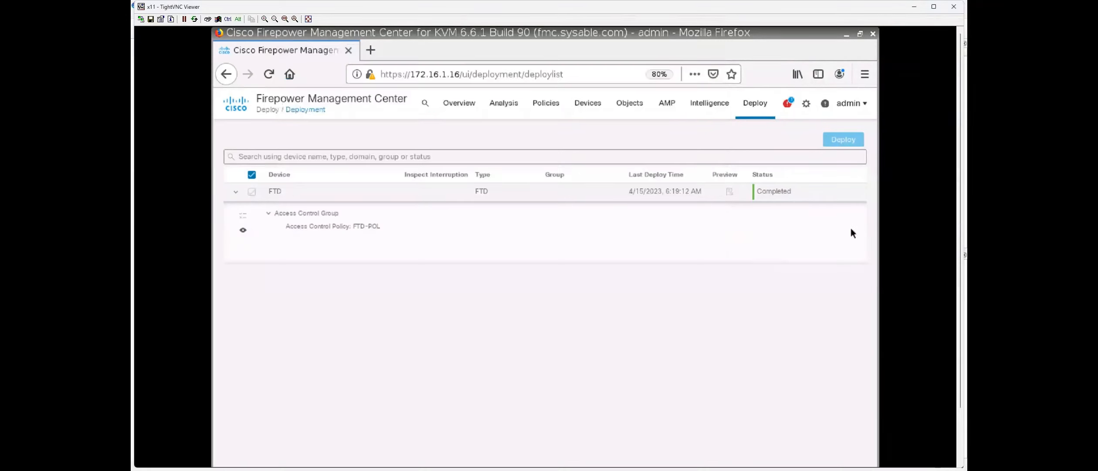
Glance at the GNS3 FTD lab topology, then bring up the FTD-Topo.pdf diagram in Edge.
{"action": "key", "text": "alt+Tab"}
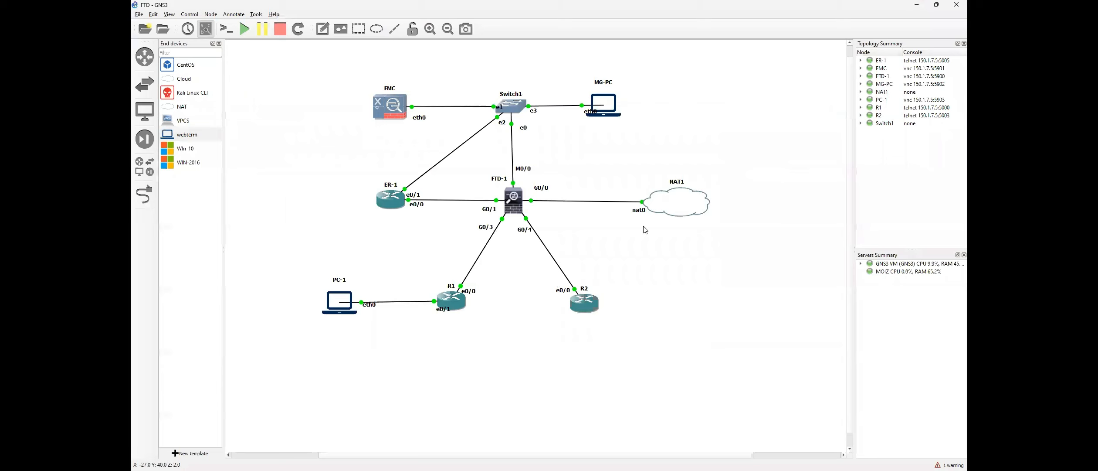
{"action": "key", "text": "alt+Tab"}
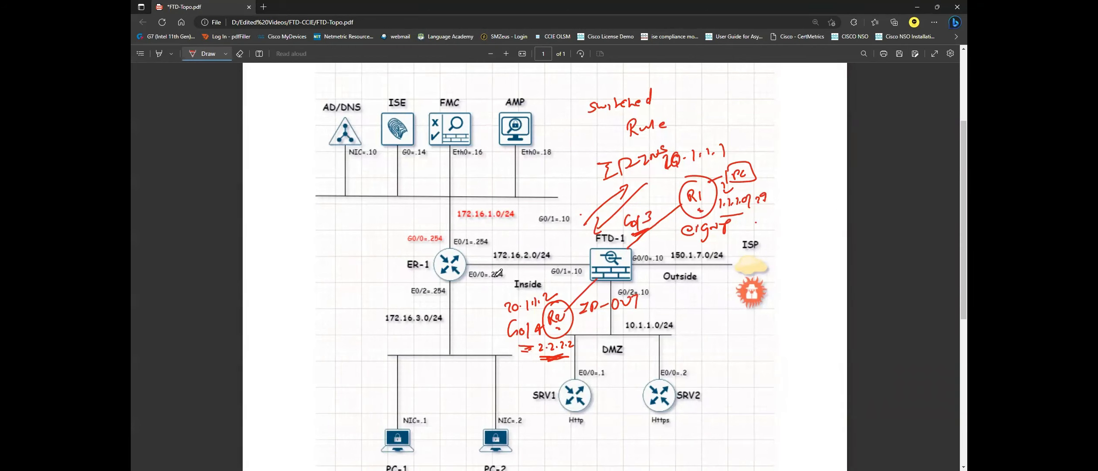
Draw a red ink line along the ER-1 to FTD-1 link in the topology PDF.
{"action": "left_click_drag", "start_coordinate": [494, 265], "coordinate": [731, 266]}
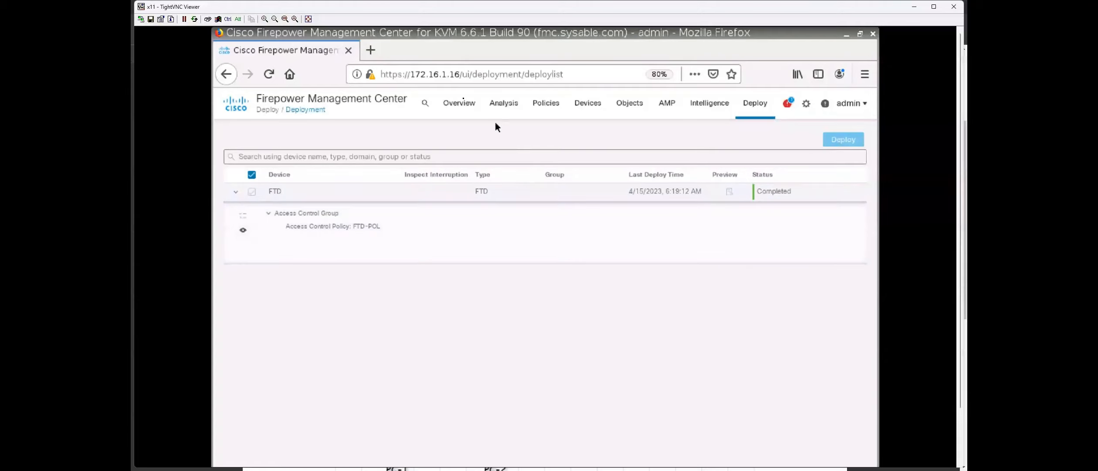
Open Facebook and Wikipedia from the top sites in separate new Firefox tabs.
{"action": "left_click", "coordinate": [370, 51]}
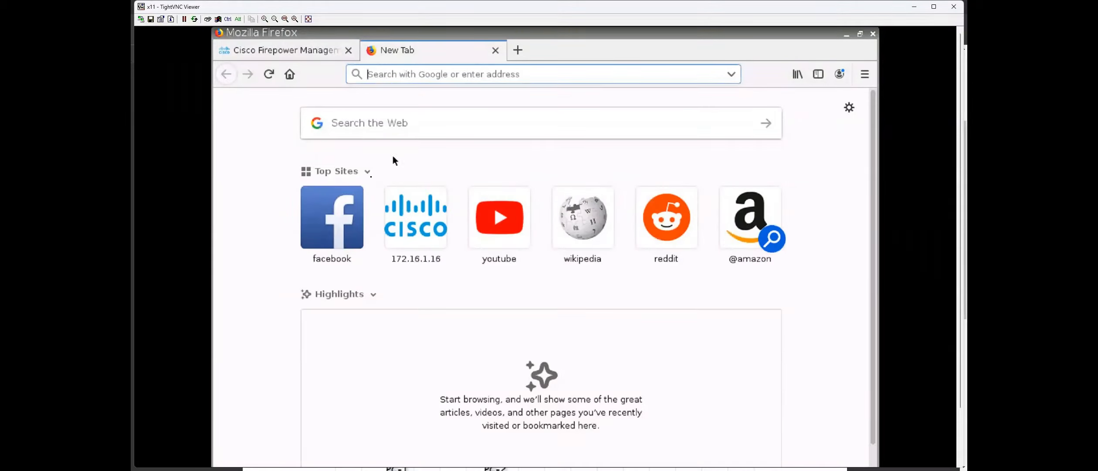
{"action": "left_click", "coordinate": [355, 209]}
{"action": "left_click", "coordinate": [517, 50]}
{"action": "left_click", "coordinate": [575, 231]}
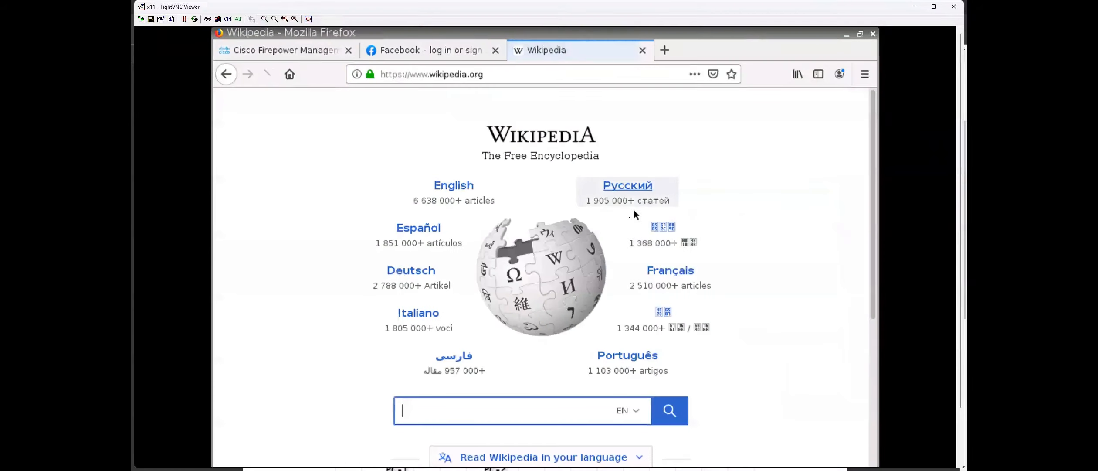
Open the 172.16.1.16 site, close the Firepower login tab, and load cisco.com.
{"action": "left_click", "coordinate": [664, 51]}
{"action": "left_click", "coordinate": [416, 218]}
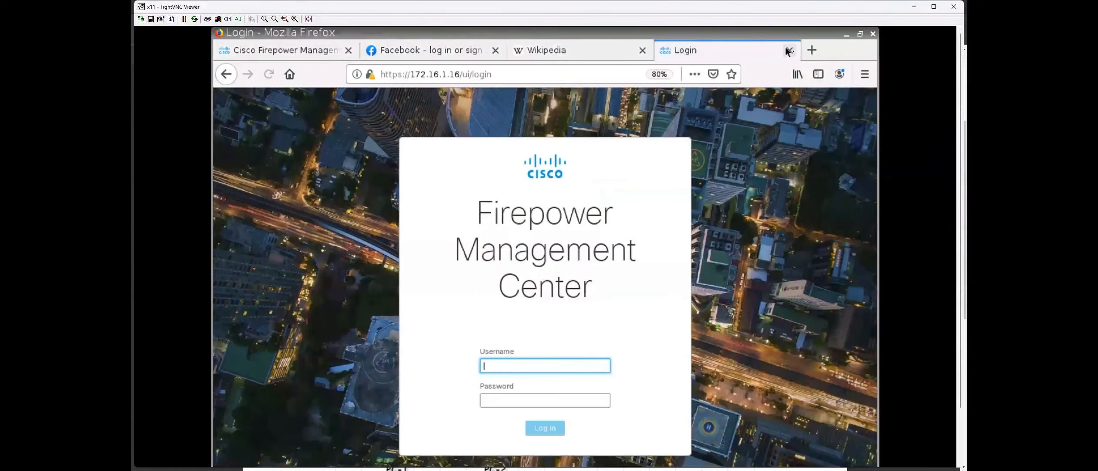
{"action": "left_click", "coordinate": [789, 50]}
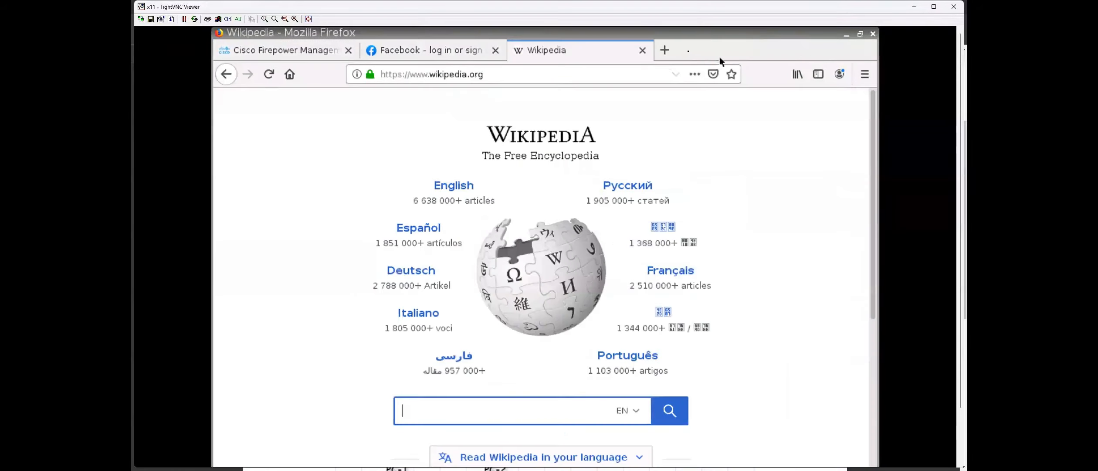
{"action": "left_click", "coordinate": [665, 50]}
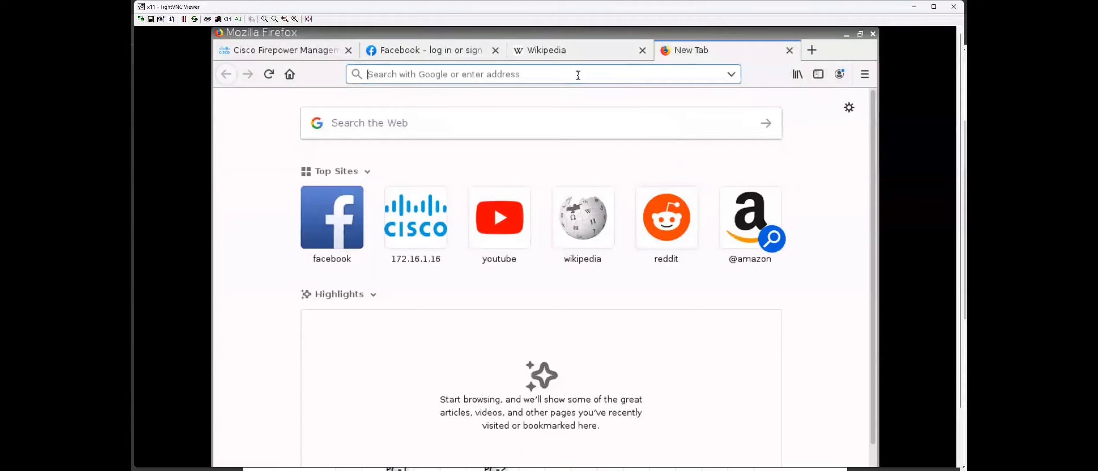
{"action": "type", "text": "cisco.com"}
{"action": "key", "text": "Return"}
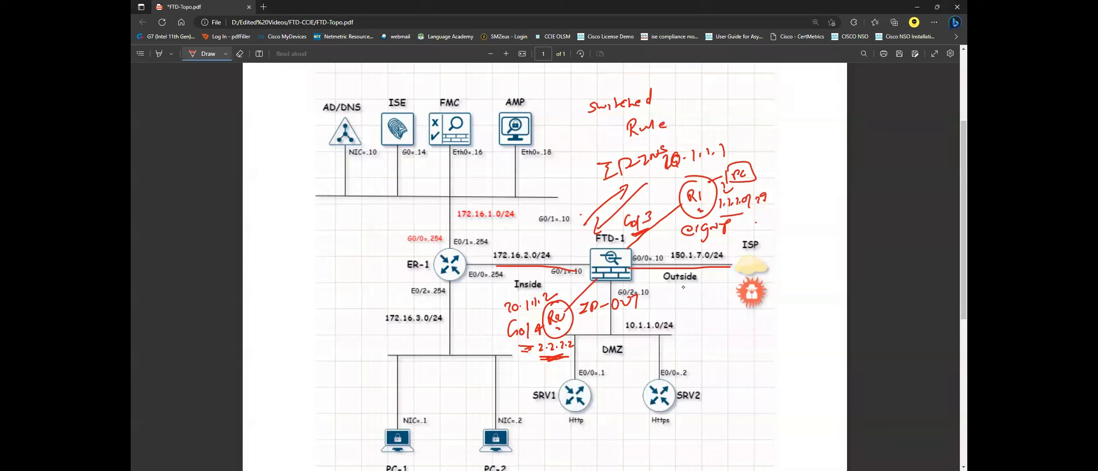
Write a red 'Router' note with arrows, underline and bracket below the Outside link.
{"action": "left_click_drag", "start_coordinate": [628, 275], "coordinate": [669, 290]}
{"action": "left_click_drag", "start_coordinate": [671, 286], "coordinate": [690, 303]}
{"action": "left_click_drag", "start_coordinate": [699, 297], "coordinate": [734, 292]}
{"action": "mouse_move", "coordinate": [689, 314]}
{"action": "left_mouse_down"}
{"action": "mouse_move", "coordinate": [732, 306]}
{"action": "mouse_move", "coordinate": [705, 335]}
{"action": "mouse_move", "coordinate": [729, 351]}
{"action": "mouse_move", "coordinate": [722, 368]}
{"action": "left_mouse_up"}
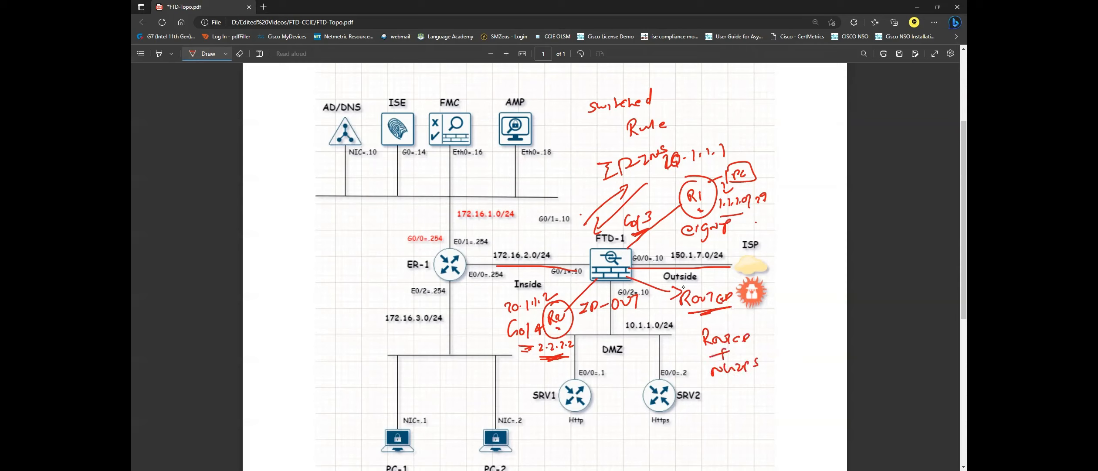
{"action": "left_click_drag", "start_coordinate": [704, 324], "coordinate": [711, 374]}
{"action": "left_click_drag", "start_coordinate": [689, 333], "coordinate": [687, 317]}
{"action": "left_click_drag", "start_coordinate": [679, 324], "coordinate": [694, 323]}
Write a red 'Transparent' note with arrows pointing at FTD-1.
{"action": "left_click_drag", "start_coordinate": [576, 245], "coordinate": [593, 259]}
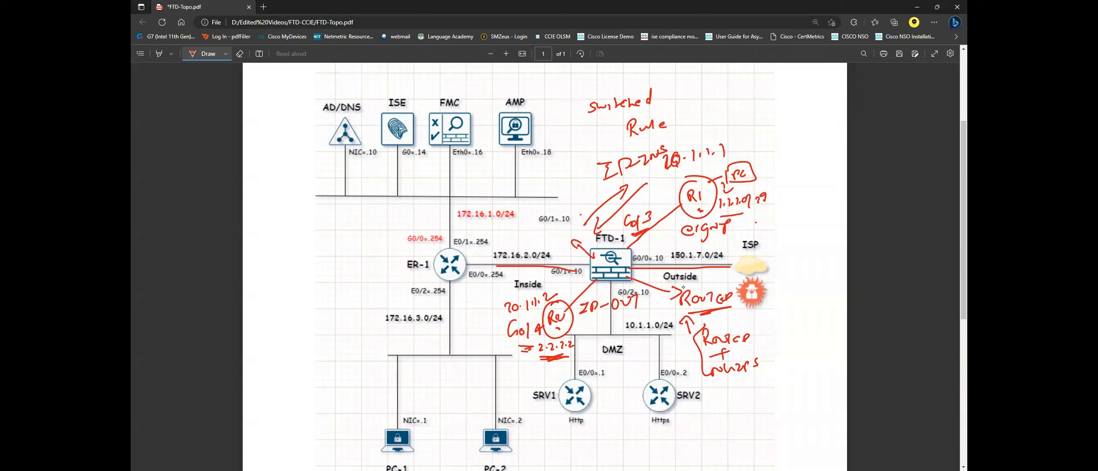
{"action": "left_click_drag", "start_coordinate": [509, 223], "coordinate": [517, 235]}
{"action": "mouse_move", "coordinate": [528, 220]}
{"action": "left_mouse_down"}
{"action": "mouse_move", "coordinate": [529, 231]}
{"action": "mouse_move", "coordinate": [558, 231]}
{"action": "left_mouse_up"}
{"action": "mouse_move", "coordinate": [576, 217]}
{"action": "left_mouse_down"}
{"action": "mouse_move", "coordinate": [583, 207]}
{"action": "mouse_move", "coordinate": [528, 247]}
{"action": "left_mouse_up"}
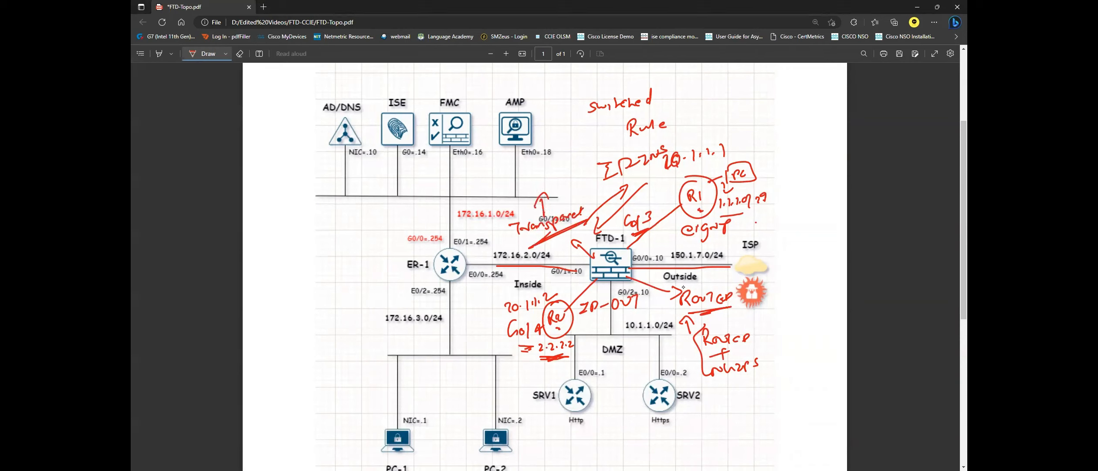